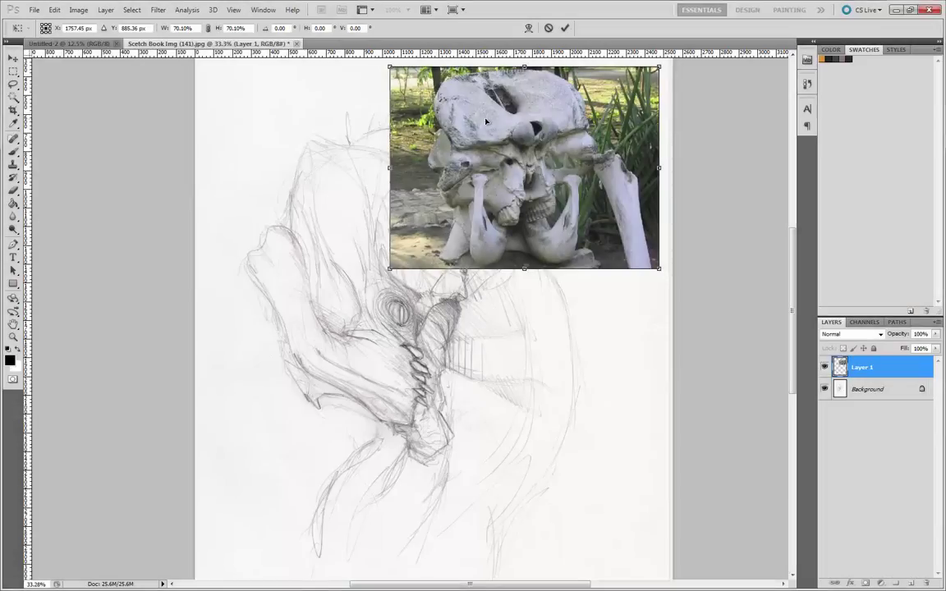
Scale the skull reference photo to 56.70% and place it in the upper-right corner of the creature sketch
drag(437, 106, 492, 121)
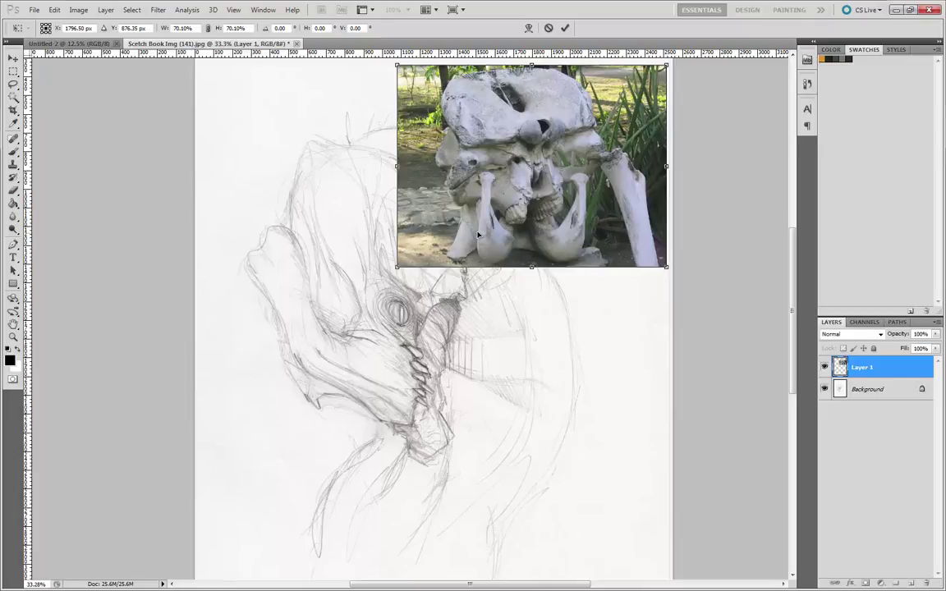
drag(500, 230, 519, 315)
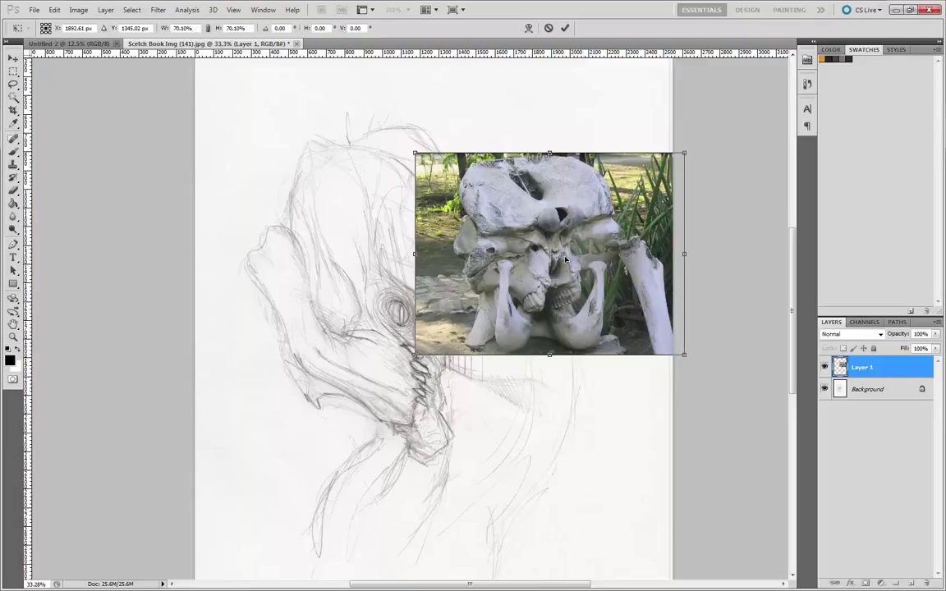
drag(568, 196, 543, 110)
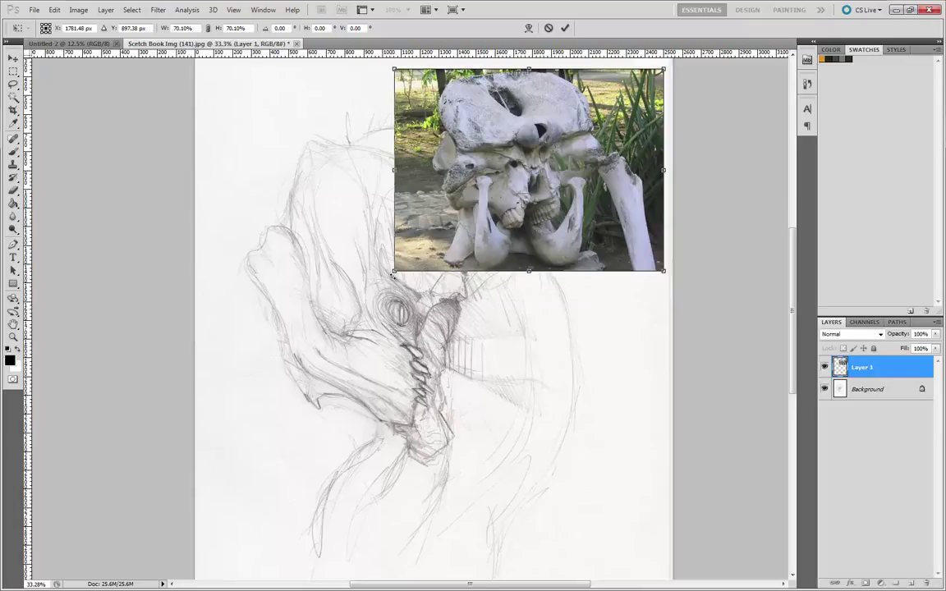
drag(396, 270, 445, 231)
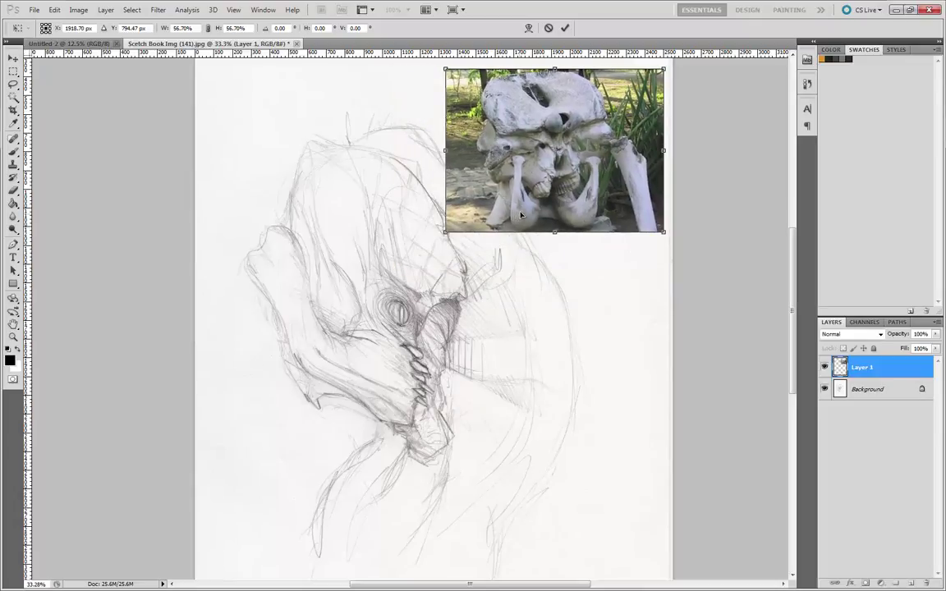
mouse_move(518, 217)
mouse_down()
mouse_move(526, 219)
mouse_move(516, 225)
mouse_up()
key(Return)
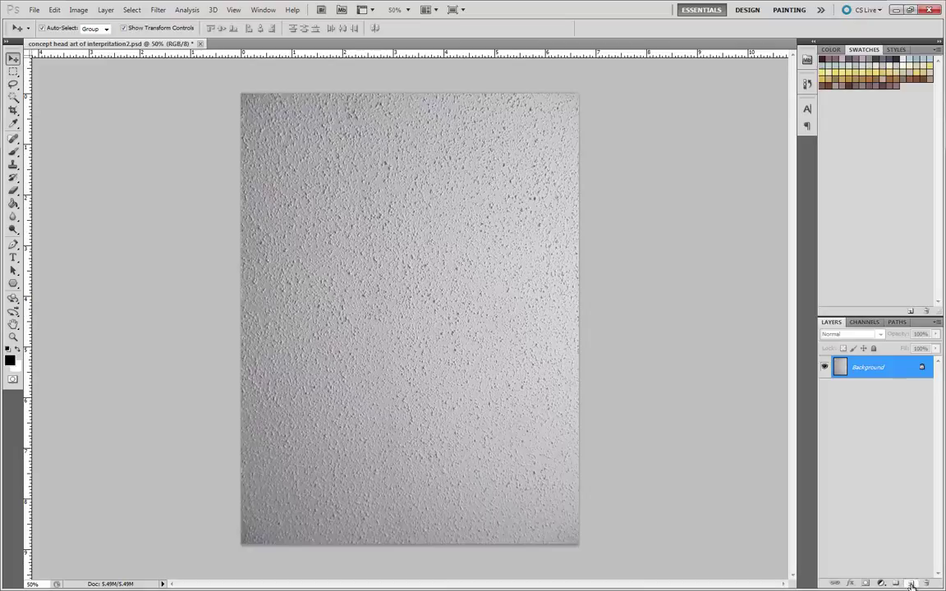
Add a new layer above the textured background and name it "sketchs1"
click(912, 583)
double_click(864, 368)
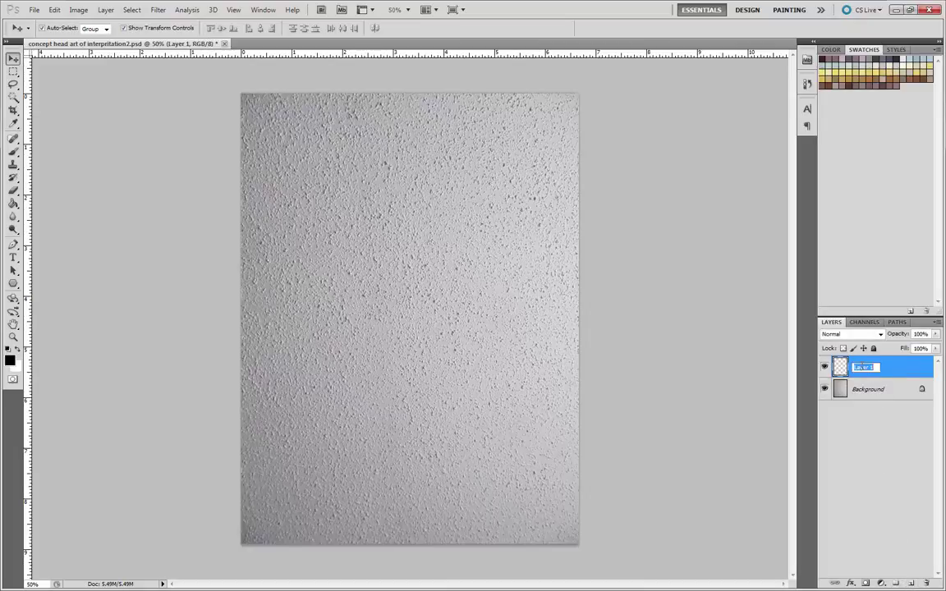
text(sketchs1)
key(Return)
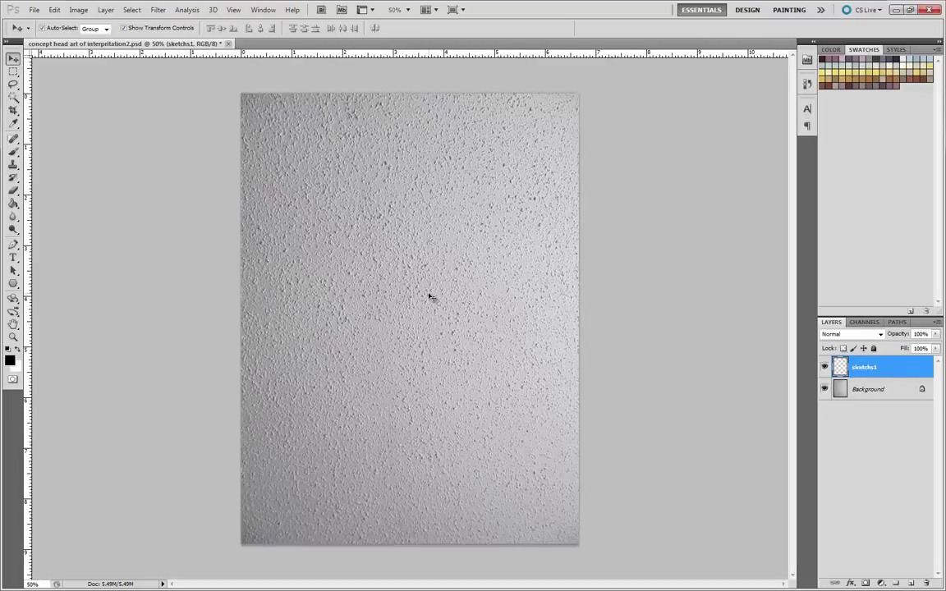
Switch to full-screen view and set up the Brush tool with size 30 and 25% opacity
key(f)
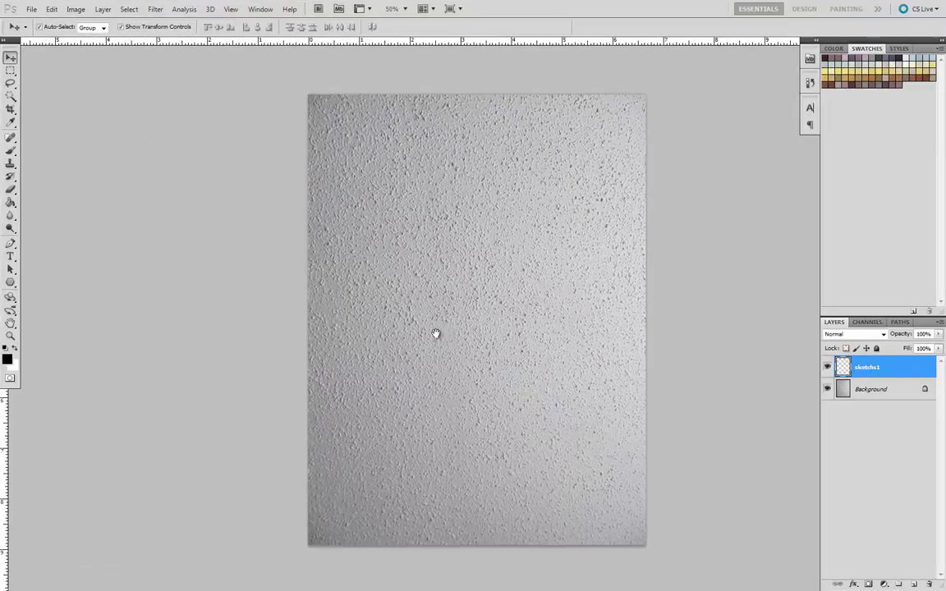
drag(435, 334, 419, 317)
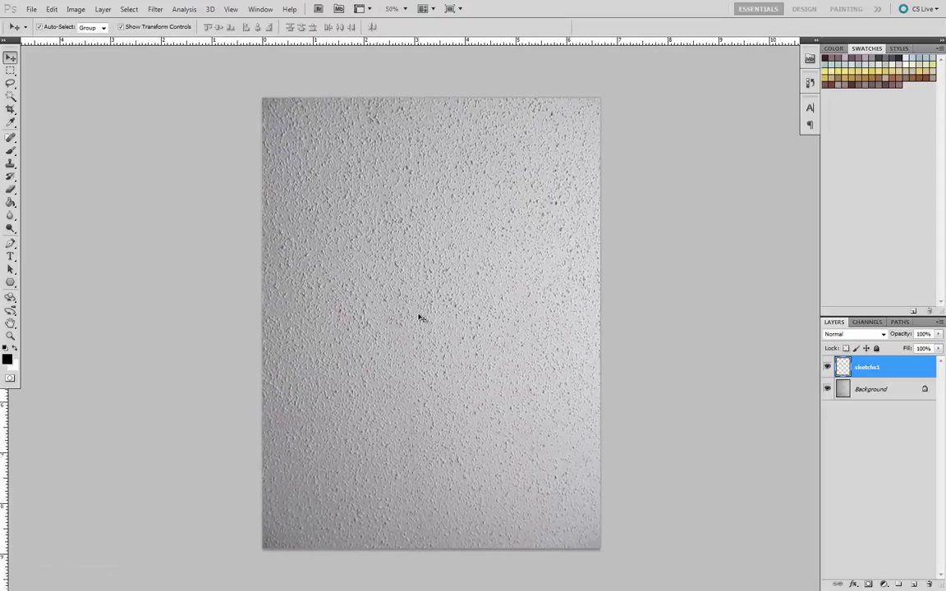
key(ctrl+plus)
drag(289, 277, 351, 310)
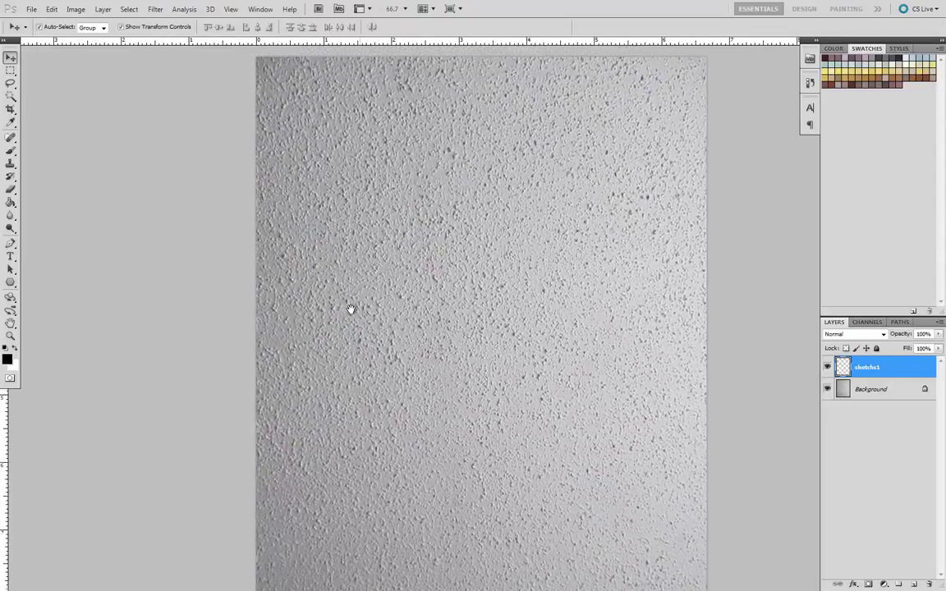
click(11, 150)
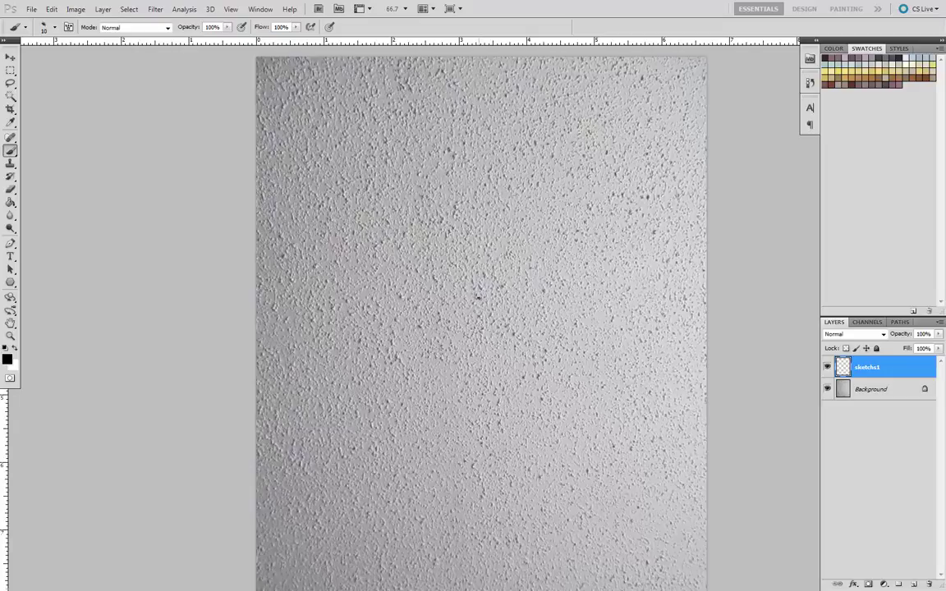
key(bracketleft)
key(bracketright)
click(228, 27)
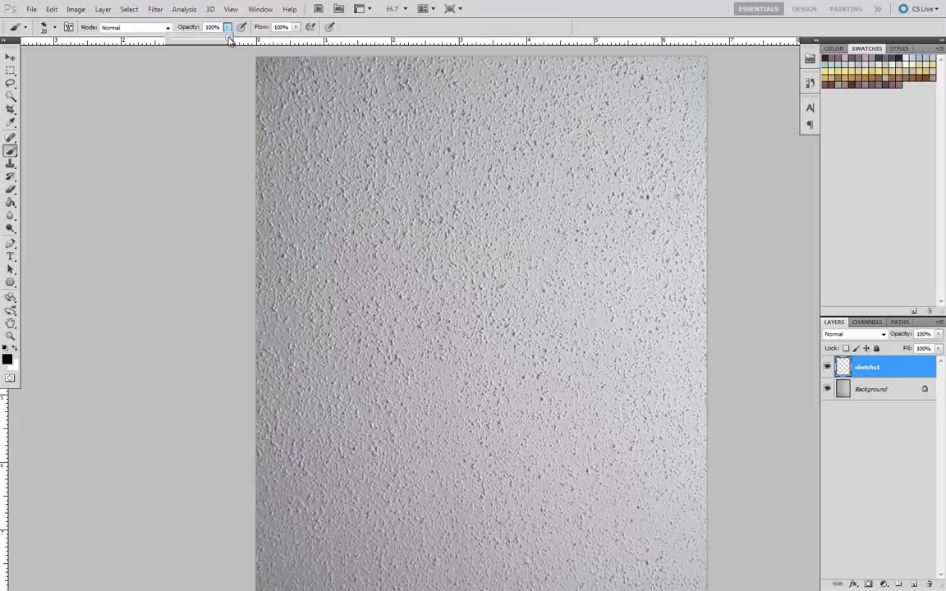
drag(228, 39, 185, 42)
click(446, 207)
key(bracketright)
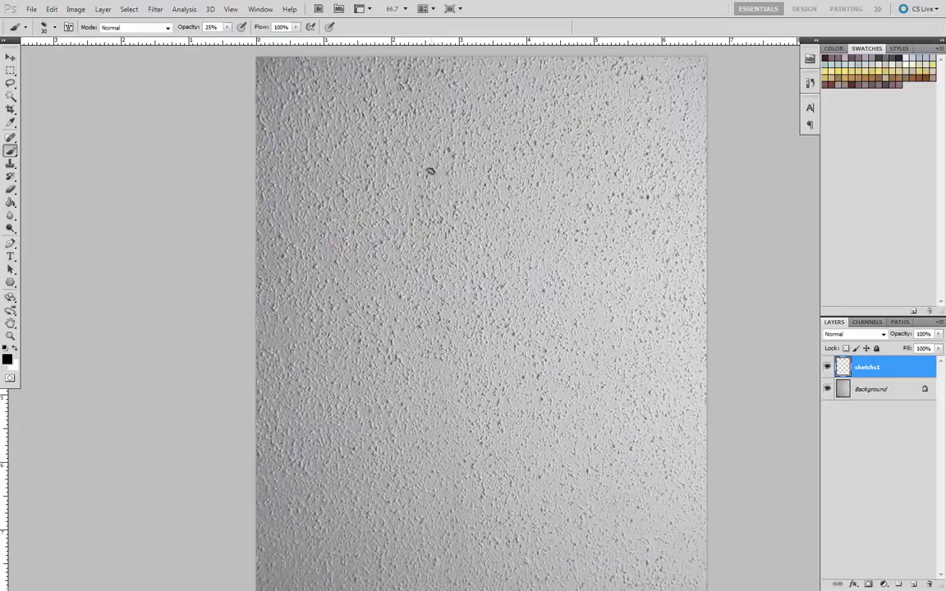
Paint a rough black character bust with a domed head, narrow neck and shoulders near the top of the canvas
mouse_move(433, 161)
mouse_down()
mouse_move(414, 148)
mouse_move(466, 156)
mouse_move(466, 145)
mouse_move(431, 116)
mouse_move(411, 118)
mouse_move(456, 120)
mouse_move(424, 115)
mouse_move(392, 124)
mouse_move(418, 122)
mouse_move(426, 126)
mouse_move(401, 137)
mouse_move(431, 130)
mouse_move(450, 144)
mouse_move(395, 151)
mouse_move(392, 142)
mouse_move(401, 171)
mouse_move(464, 173)
mouse_move(459, 161)
mouse_move(449, 216)
mouse_move(402, 173)
mouse_move(424, 215)
mouse_move(446, 217)
mouse_move(426, 216)
mouse_move(455, 202)
mouse_move(470, 218)
mouse_move(465, 228)
mouse_move(414, 213)
mouse_move(404, 220)
mouse_move(409, 253)
mouse_move(419, 202)
mouse_move(462, 245)
mouse_move(433, 185)
mouse_up()
key(bracketright)
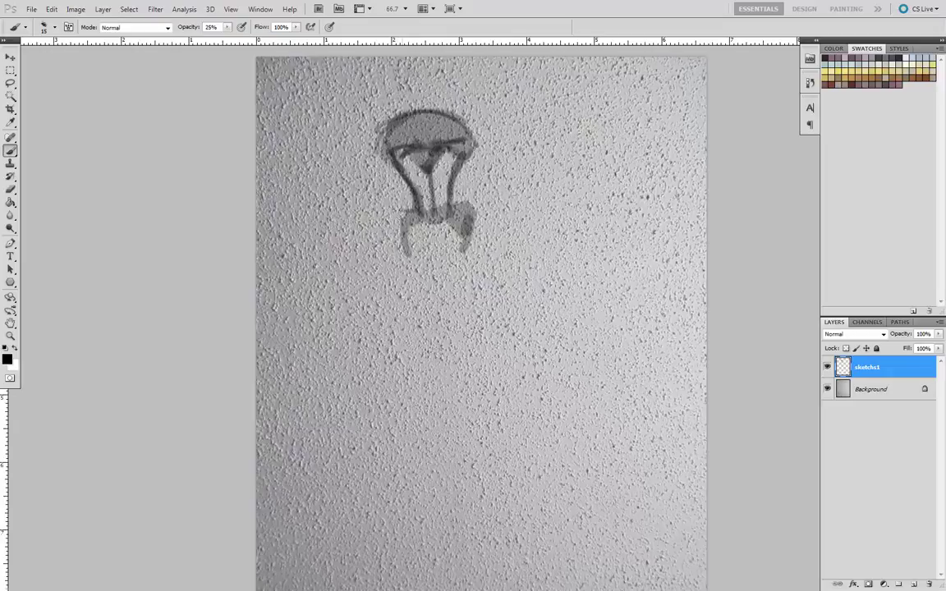
drag(427, 156, 436, 132)
Shade the right side of the bust's neck and its right shoulder dark with a larger brush
key(bracketright)
key(bracketright)
mouse_move(458, 155)
mouse_down()
mouse_move(439, 191)
mouse_move(452, 144)
mouse_move(442, 207)
mouse_move(452, 157)
mouse_move(440, 204)
mouse_up()
key(bracketleft)
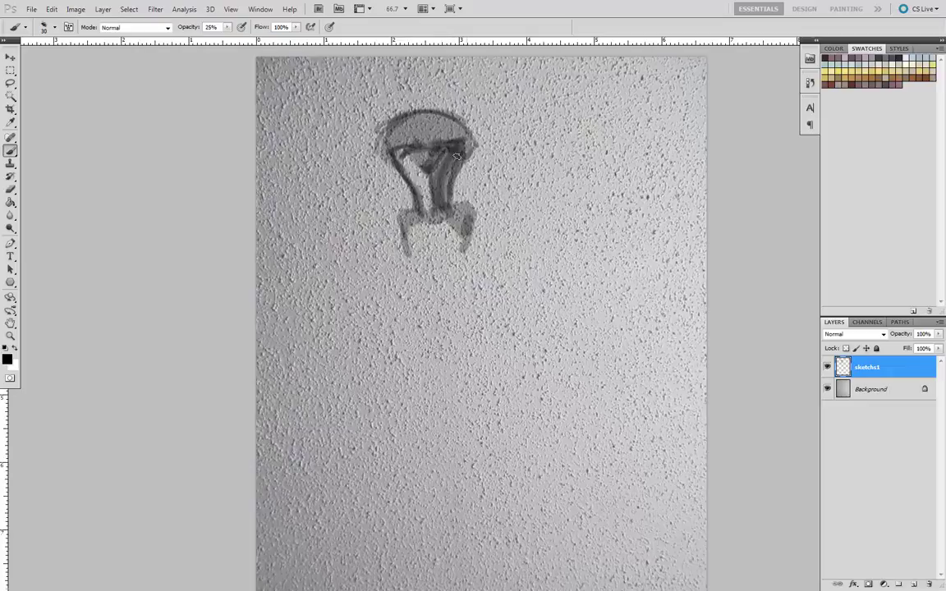
mouse_move(454, 148)
mouse_down()
mouse_move(438, 193)
mouse_move(441, 164)
mouse_move(441, 210)
mouse_move(446, 197)
mouse_move(451, 215)
mouse_move(470, 212)
mouse_move(447, 219)
mouse_move(437, 216)
mouse_move(447, 212)
mouse_move(453, 162)
mouse_up()
key(bracketleft)
drag(407, 193, 400, 151)
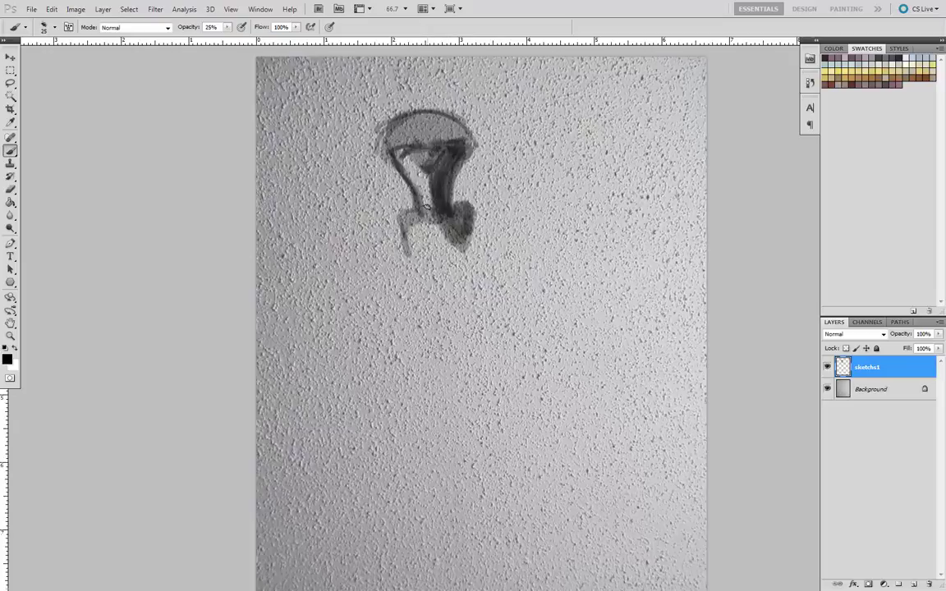
Clean up the bust with the Eraser, trimming the head's edges, the left neck outline, the shoulders and the area under the dome
click(10, 189)
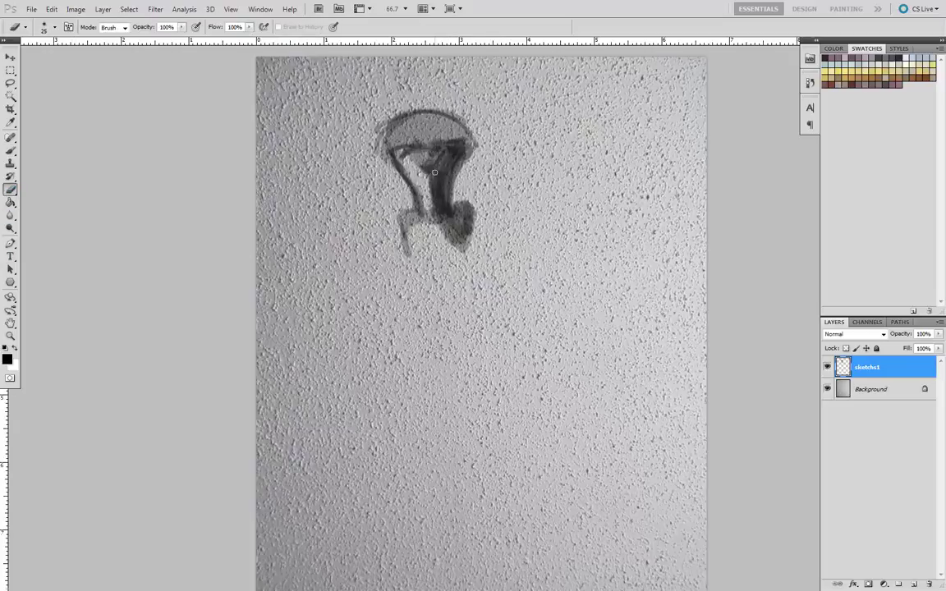
mouse_move(424, 173)
mouse_down()
mouse_move(412, 160)
mouse_move(431, 205)
mouse_up()
mouse_move(385, 152)
mouse_down()
mouse_move(389, 185)
mouse_move(407, 154)
mouse_move(424, 206)
mouse_up()
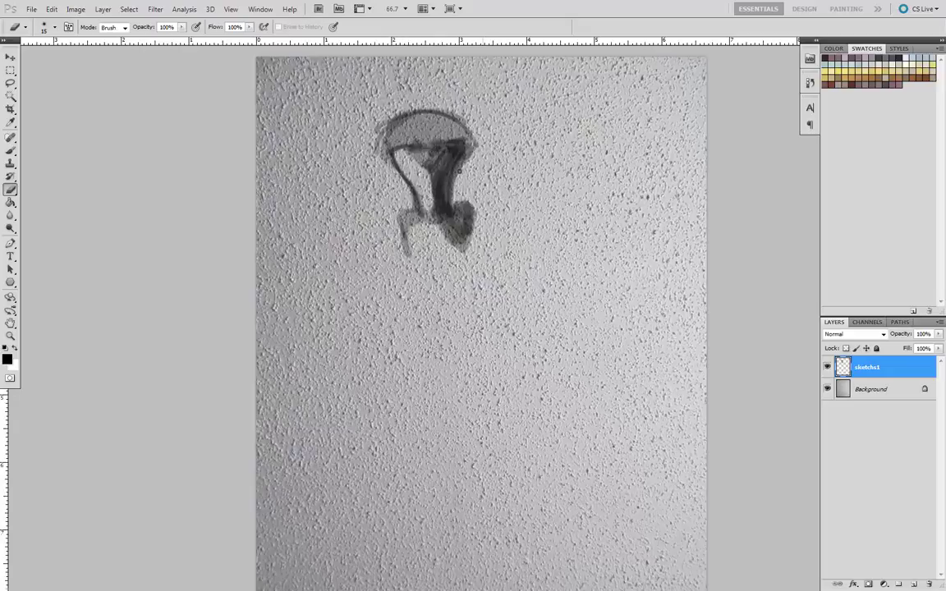
drag(464, 173, 482, 136)
mouse_move(407, 108)
mouse_down()
mouse_move(376, 140)
mouse_move(416, 209)
mouse_up()
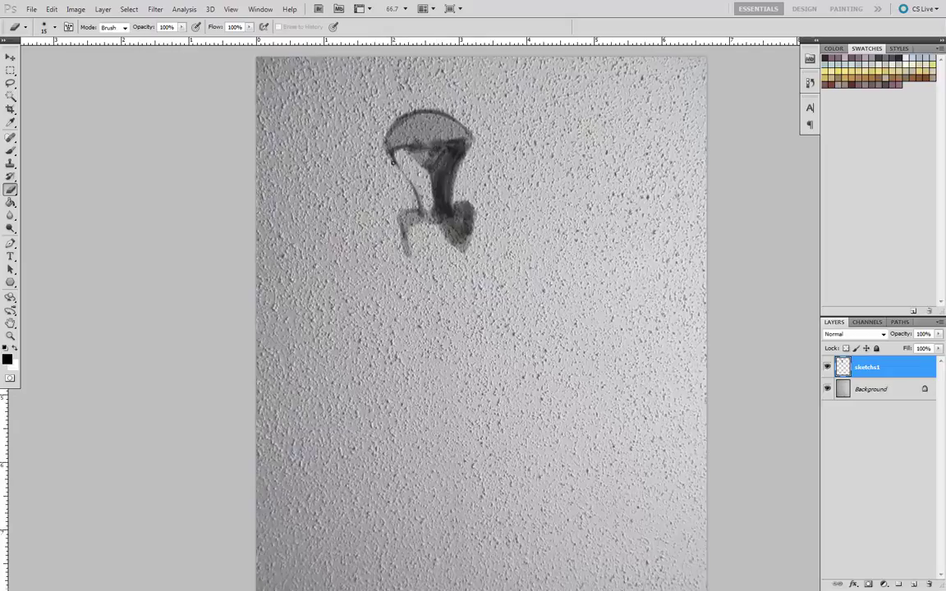
mouse_move(397, 166)
mouse_down()
mouse_move(413, 205)
mouse_move(420, 179)
mouse_move(426, 220)
mouse_up()
mouse_move(476, 238)
mouse_down()
mouse_move(468, 201)
mouse_move(435, 227)
mouse_move(429, 171)
mouse_up()
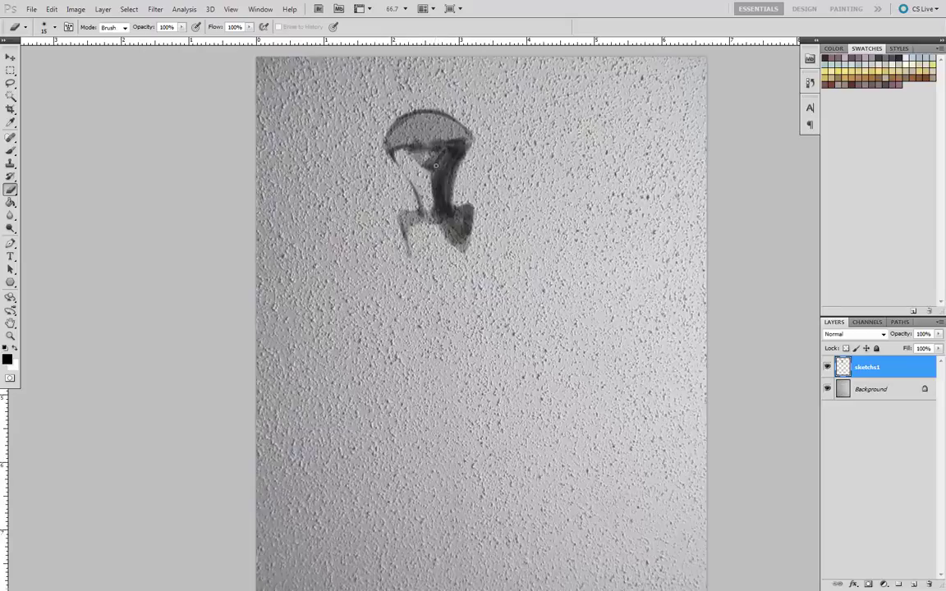
drag(421, 170, 415, 154)
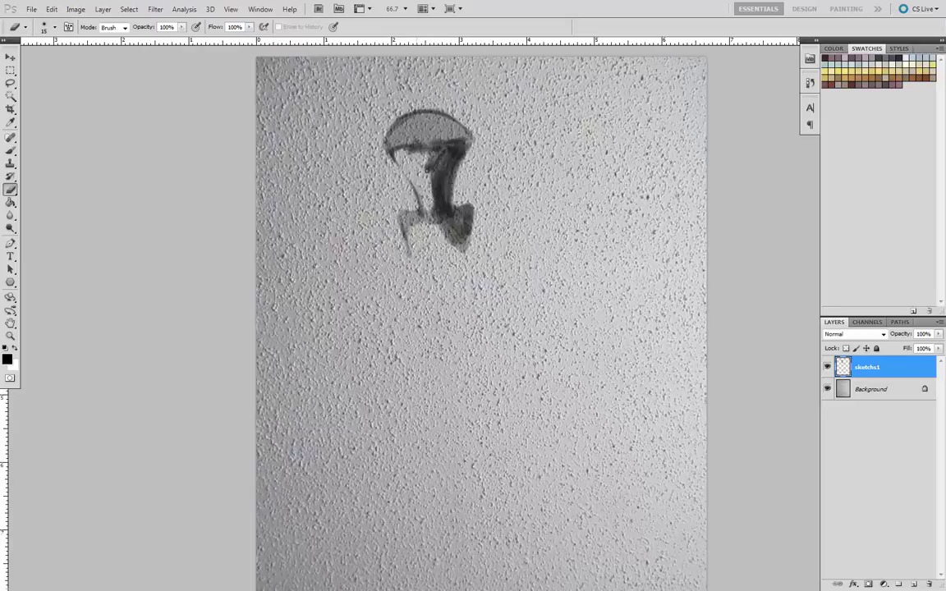
Lower the sketchs1 layer's opacity to 32%
click(939, 335)
drag(936, 348, 891, 358)
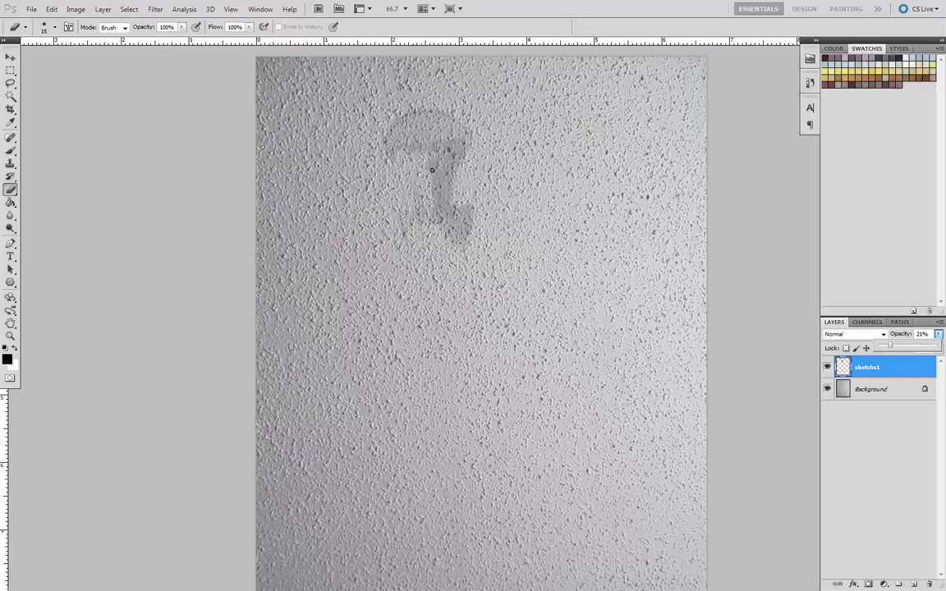
drag(887, 350, 900, 349)
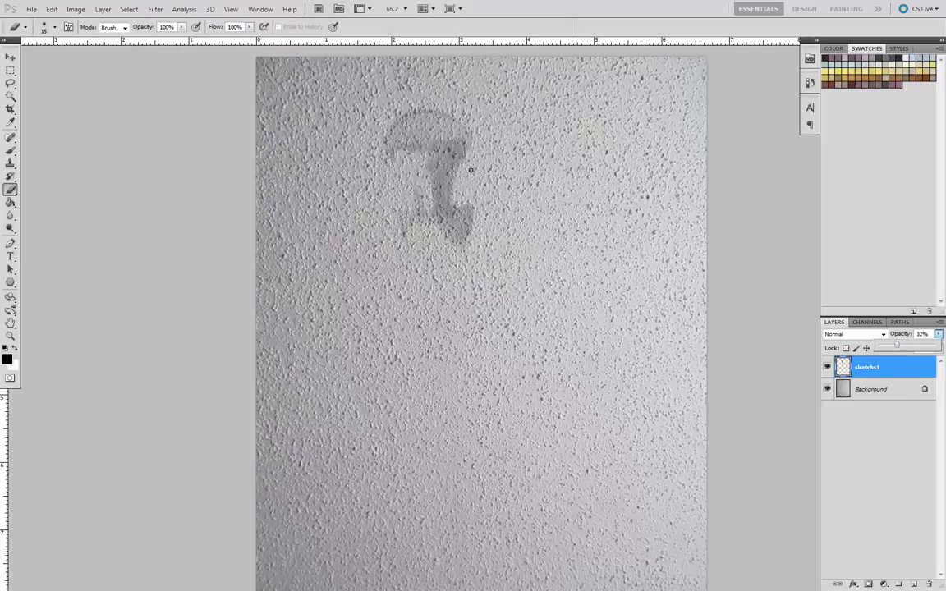
click(441, 164)
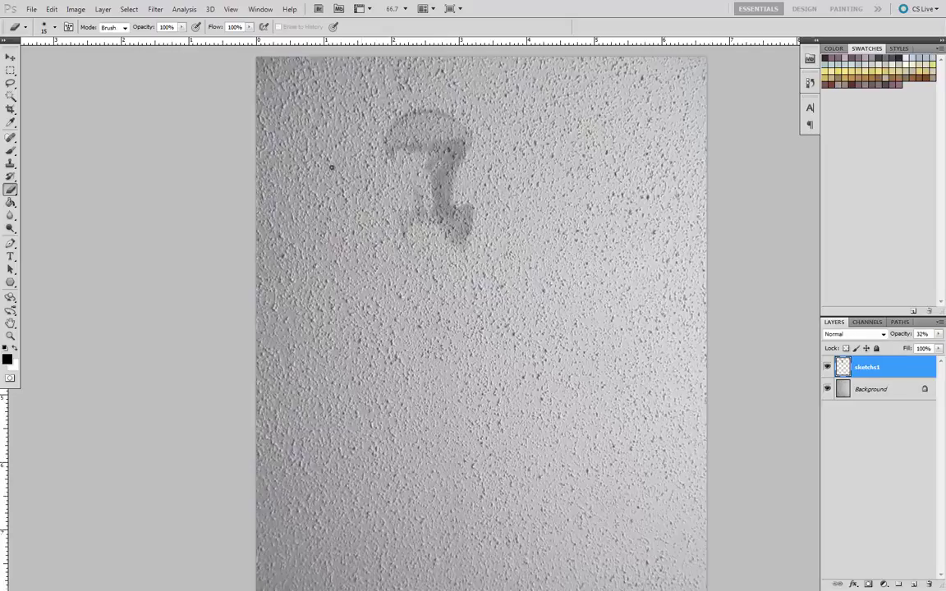
Return to the Brush tool, add a new layer and merge it with sketchs1
click(11, 150)
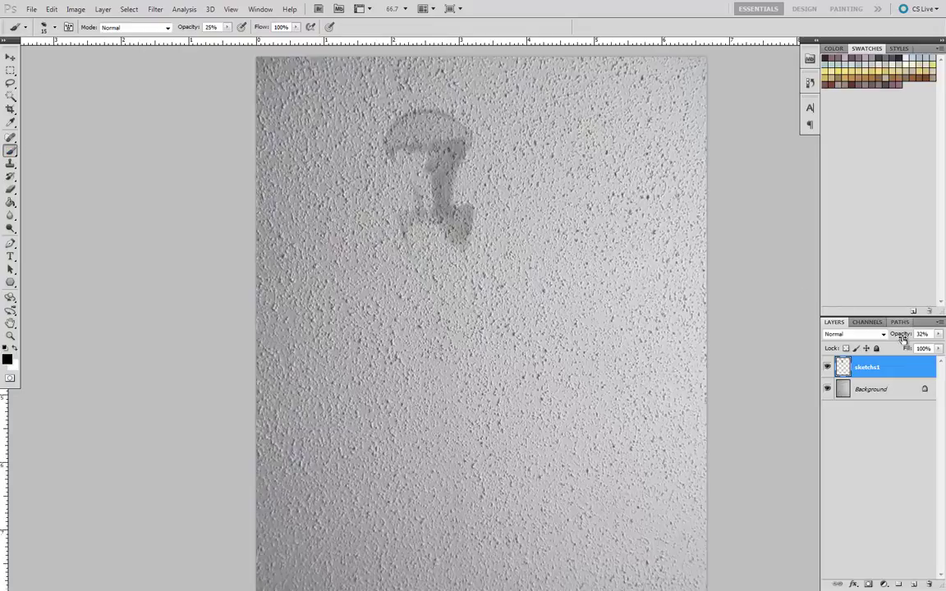
click(914, 583)
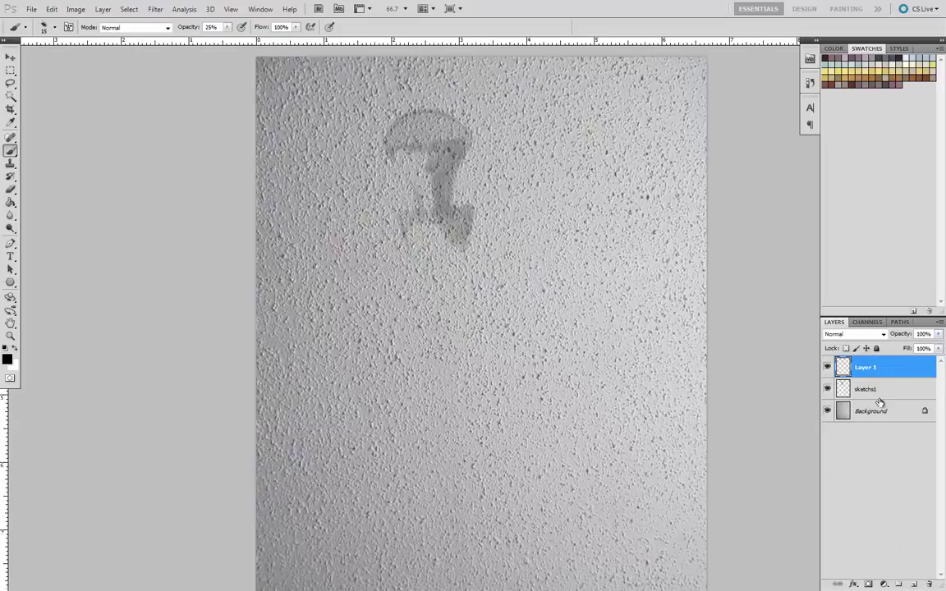
shift+click(867, 390)
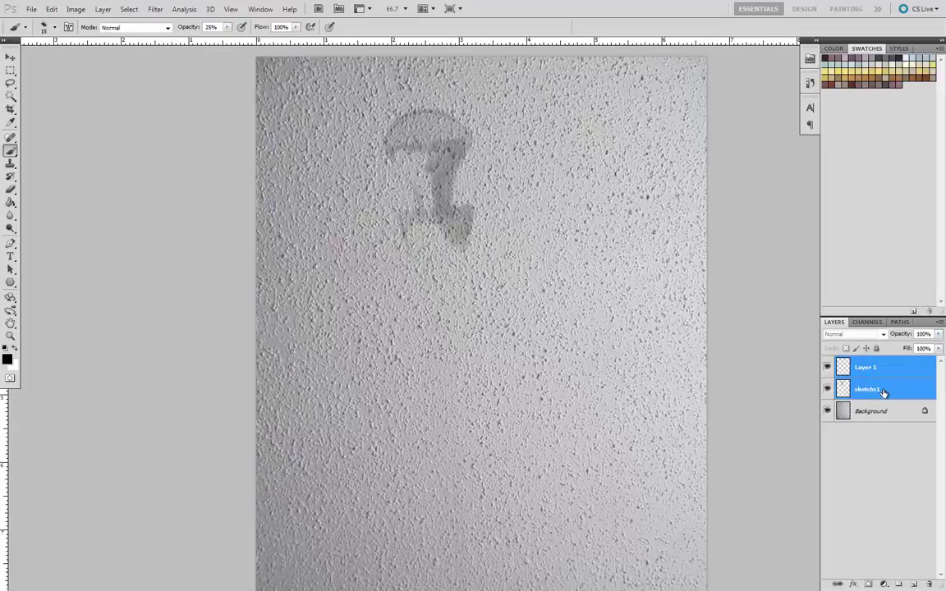
right_click(866, 390)
click(854, 355)
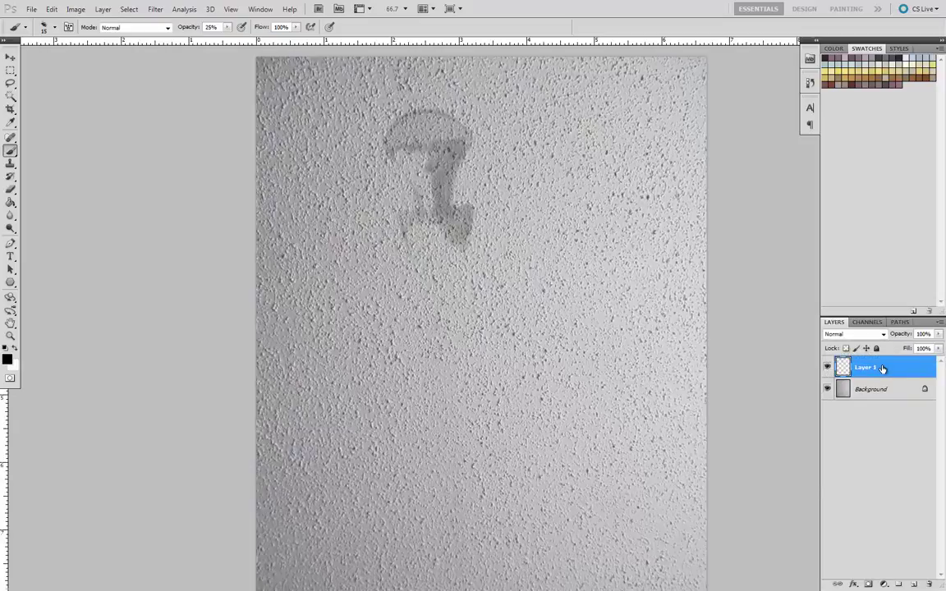
Set the brush to size 10 with 18% opacity for detail work
key(bracketleft)
key(bracketleft)
drag(227, 27, 226, 41)
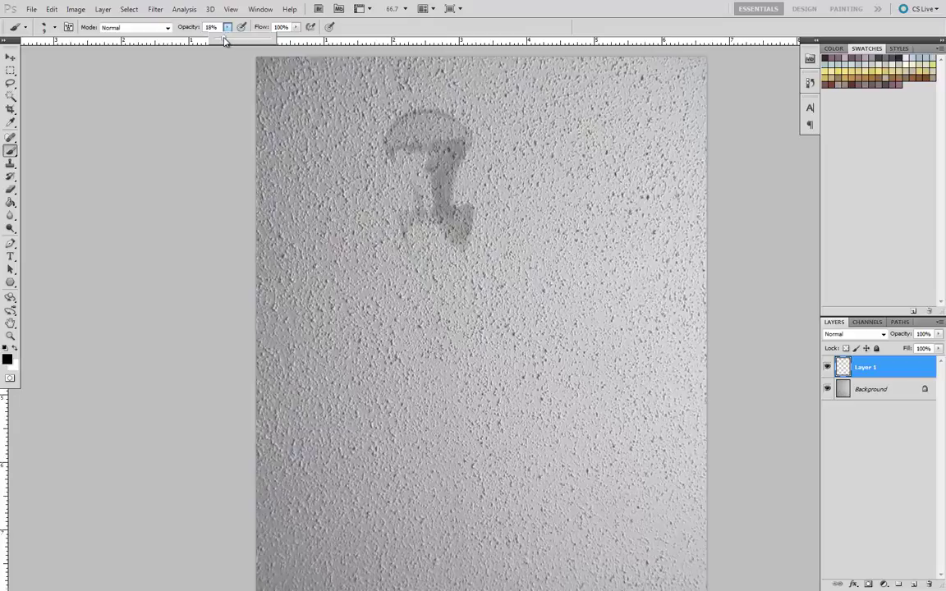
click(472, 157)
key(bracketright)
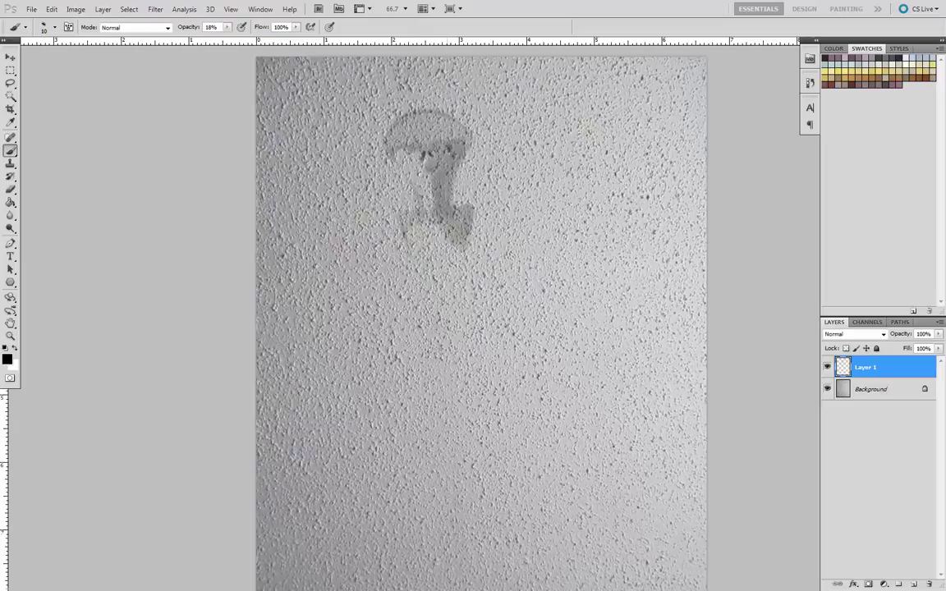
Draw the bust's eyes and facial features, and define the outlines of its head, neck, collar and shoulders with fine strokes
drag(448, 145, 452, 151)
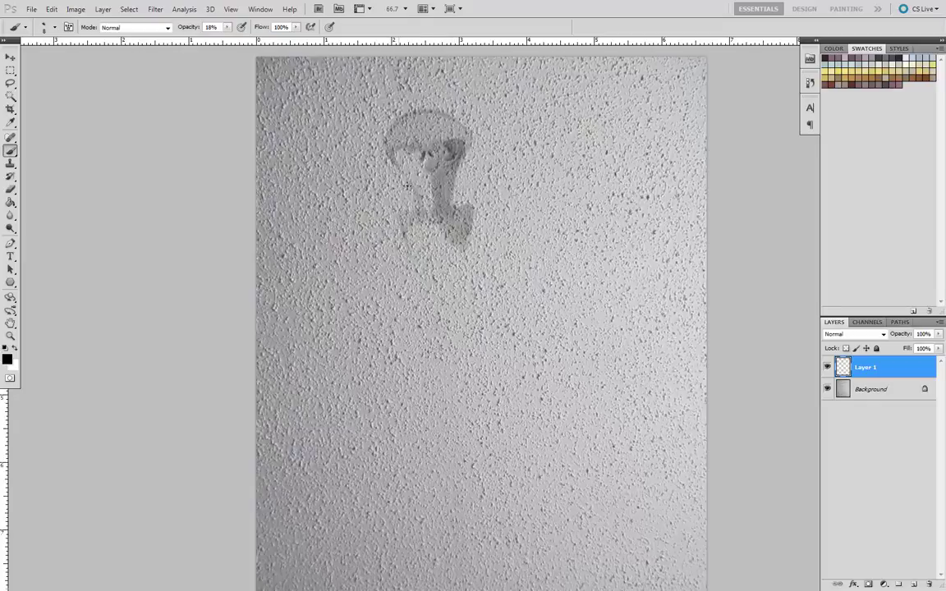
mouse_move(408, 187)
mouse_down()
mouse_move(419, 211)
mouse_move(445, 215)
mouse_move(436, 212)
mouse_move(444, 222)
mouse_move(436, 229)
mouse_move(464, 206)
mouse_move(473, 228)
mouse_up()
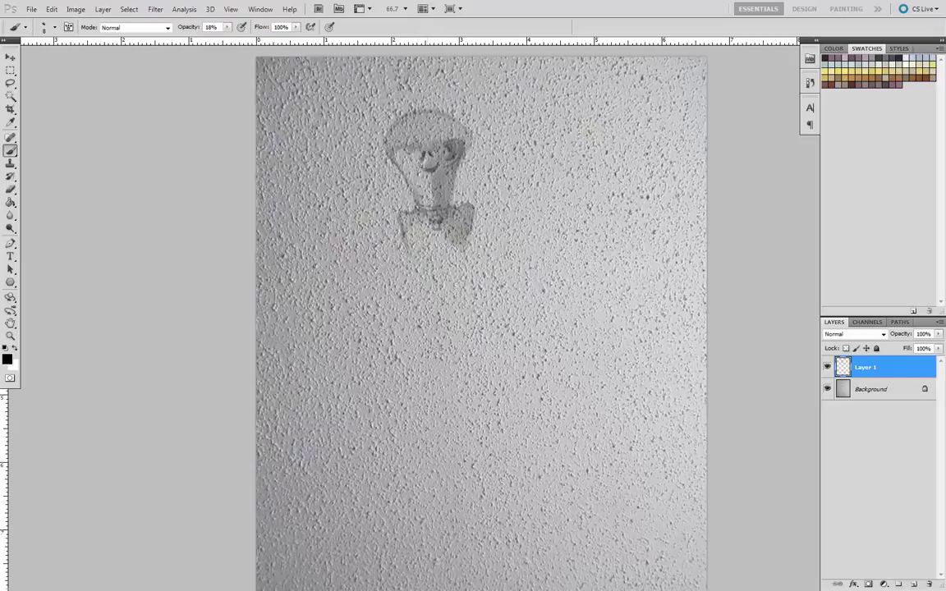
mouse_move(407, 152)
mouse_down()
mouse_move(386, 148)
mouse_move(397, 124)
mouse_move(380, 99)
mouse_move(470, 136)
mouse_up()
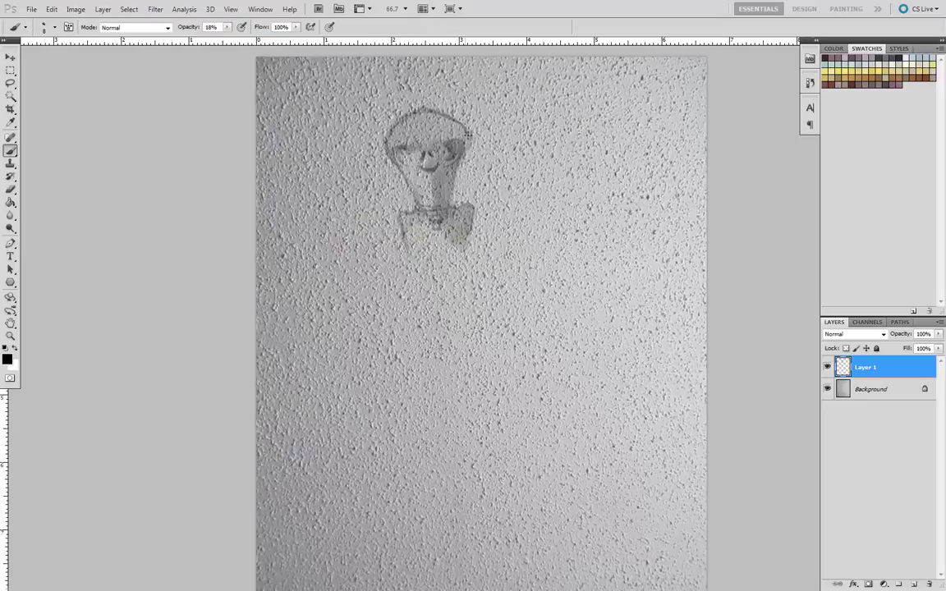
drag(411, 116, 386, 142)
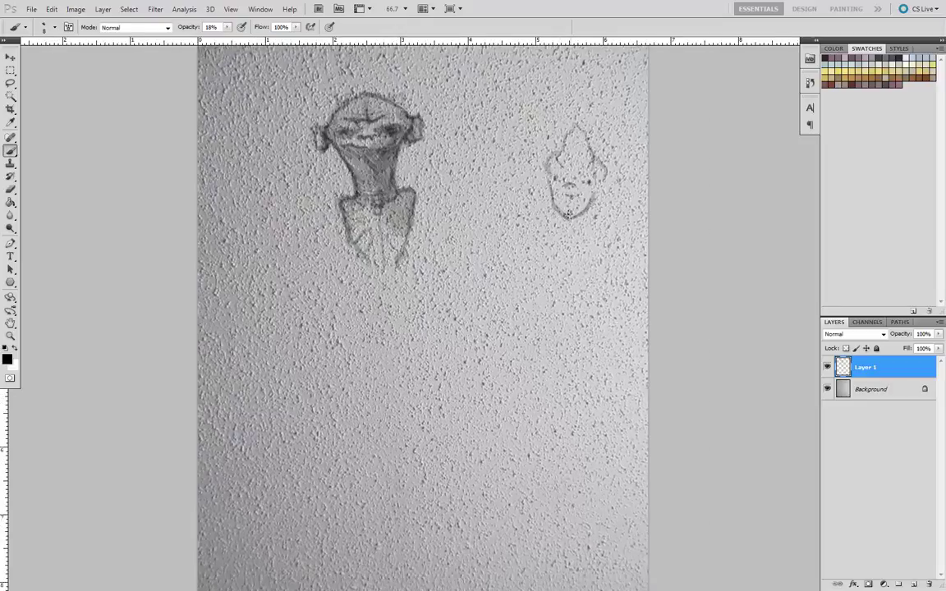
Hatch the lower face of the pointed-head character, then outline its collar, neck and sloping shoulders with fine strokes
mouse_move(569, 215)
mouse_down()
mouse_move(590, 185)
mouse_move(583, 196)
mouse_move(549, 178)
mouse_move(571, 188)
mouse_move(567, 162)
mouse_move(588, 166)
mouse_move(580, 173)
mouse_move(592, 160)
mouse_move(606, 176)
mouse_move(600, 185)
mouse_move(589, 175)
mouse_move(586, 191)
mouse_move(572, 187)
mouse_move(587, 207)
mouse_move(558, 197)
mouse_move(593, 188)
mouse_move(552, 183)
mouse_up()
key(bracketleft)
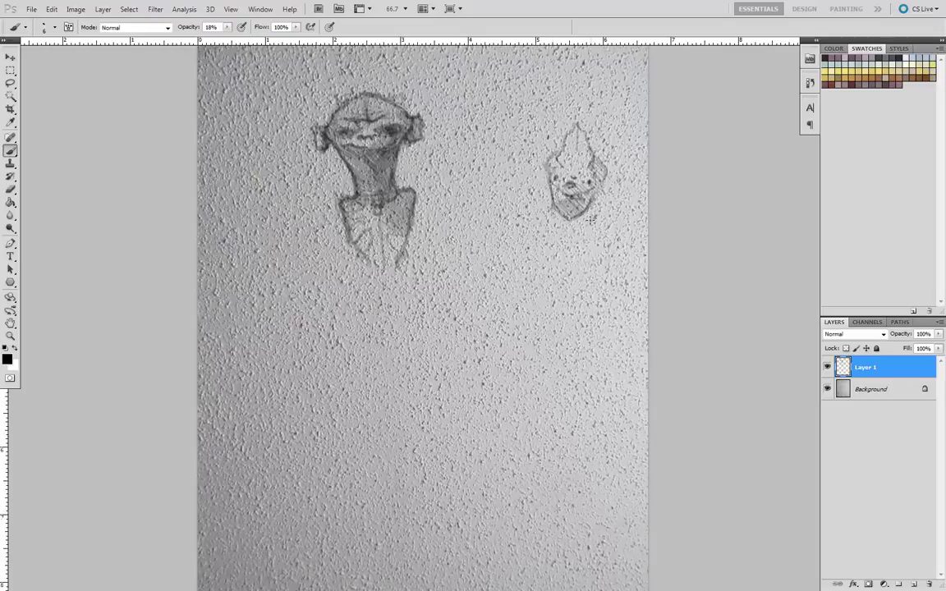
mouse_move(554, 215)
mouse_down()
mouse_move(584, 222)
mouse_move(551, 217)
mouse_move(586, 222)
mouse_move(553, 218)
mouse_move(609, 226)
mouse_up()
drag(548, 211, 530, 232)
drag(607, 228, 599, 285)
drag(542, 213, 526, 235)
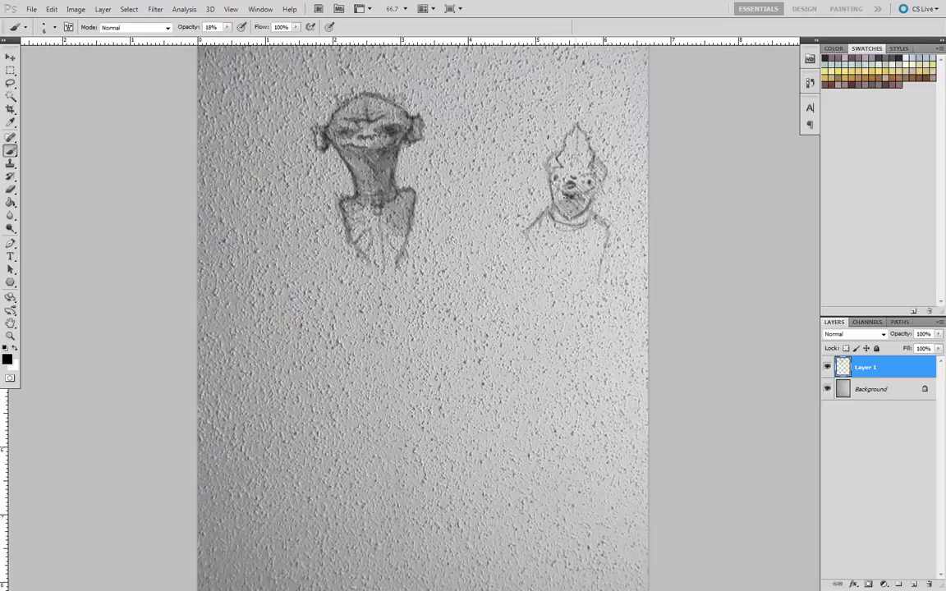
Check the sketch with the Background layer briefly hidden, and add a new layer directly above the Background
click(827, 389)
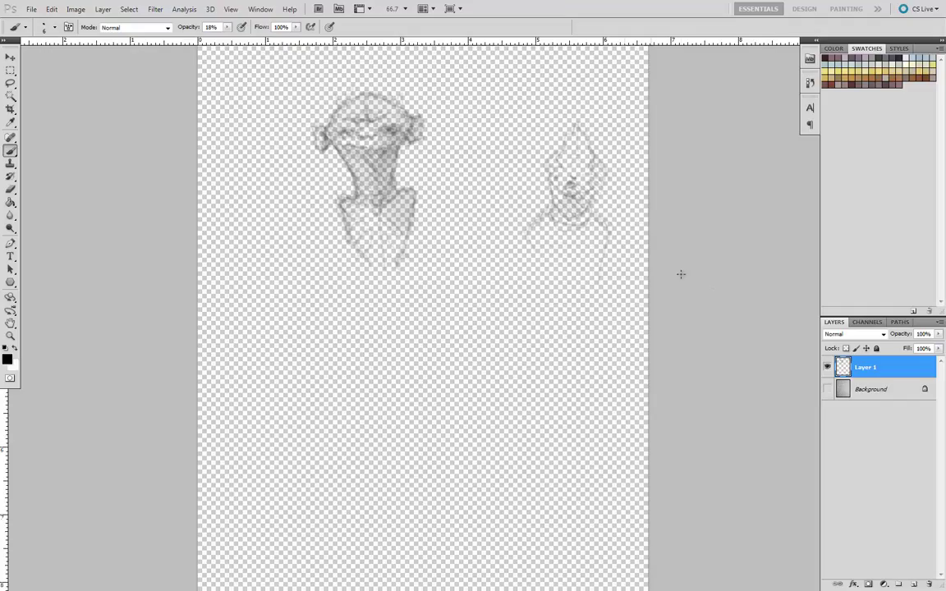
click(827, 389)
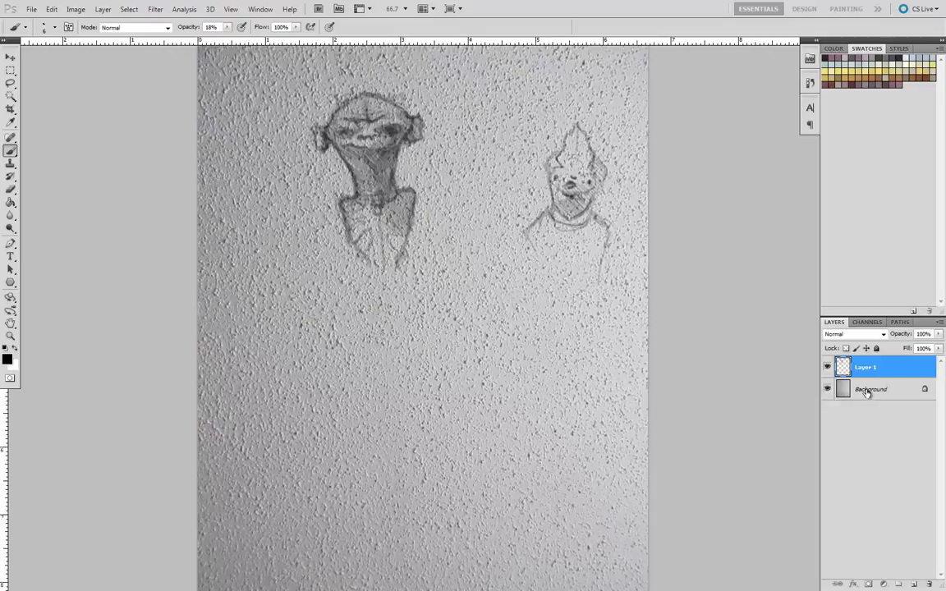
click(868, 392)
click(914, 584)
mouse_move(869, 393)
mouse_down()
mouse_move(865, 401)
mouse_move(867, 391)
mouse_up()
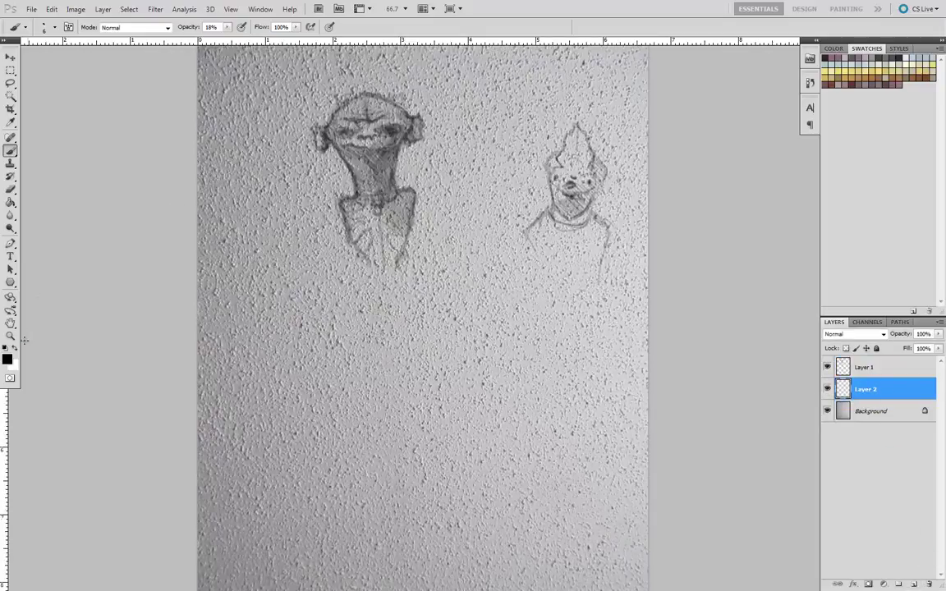
Fill the new layer with solid white using the Paint Bucket at 100% opacity
key(x)
click(10, 203)
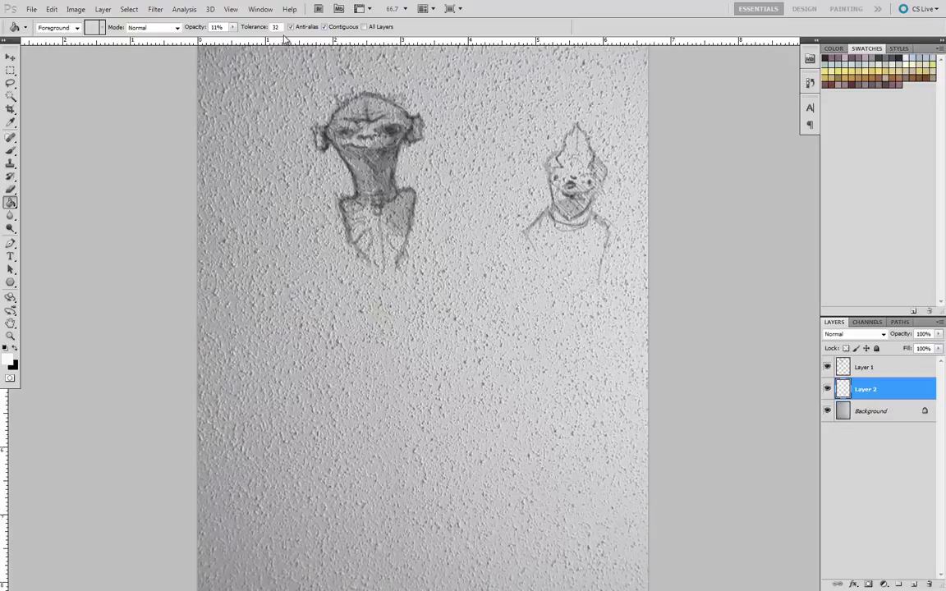
click(233, 28)
drag(235, 39, 288, 39)
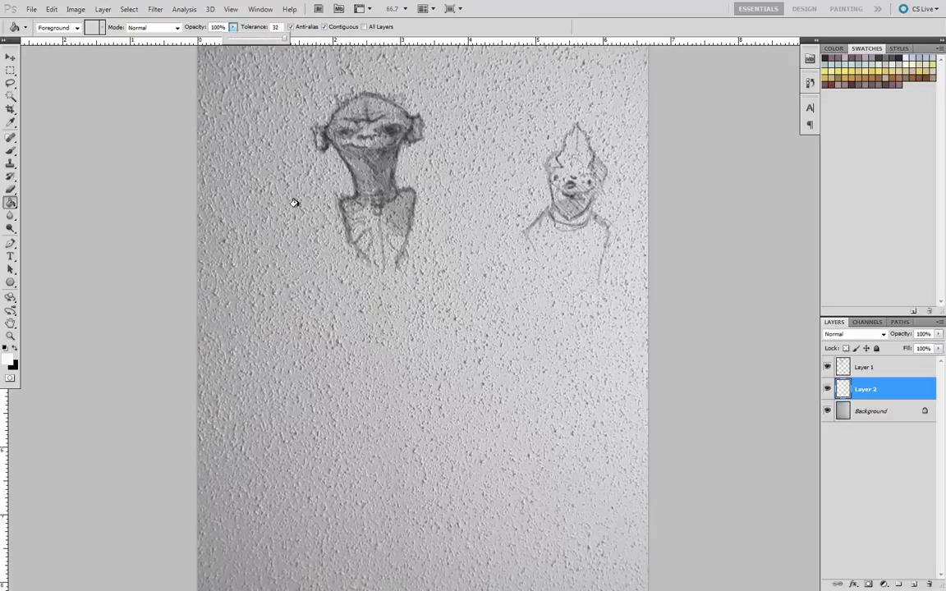
click(295, 203)
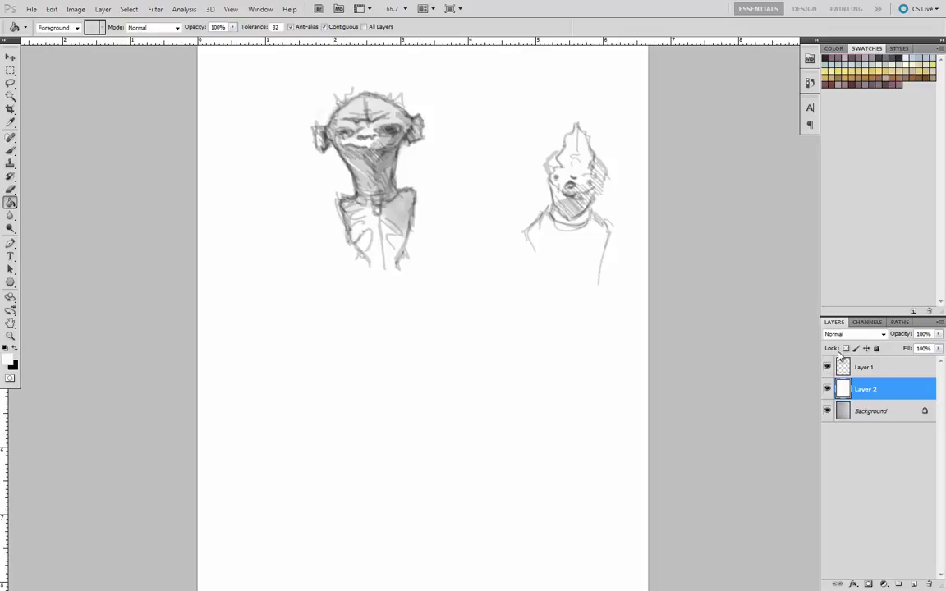
Return to Layer 1 with a black brush and strengthen the outlines of the pointed-head character's face and ears
click(877, 368)
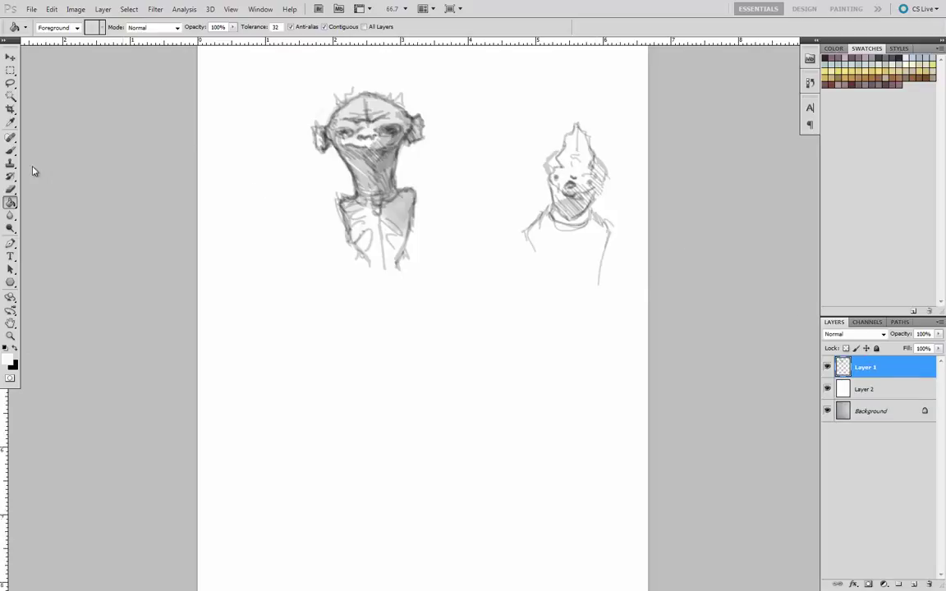
click(11, 151)
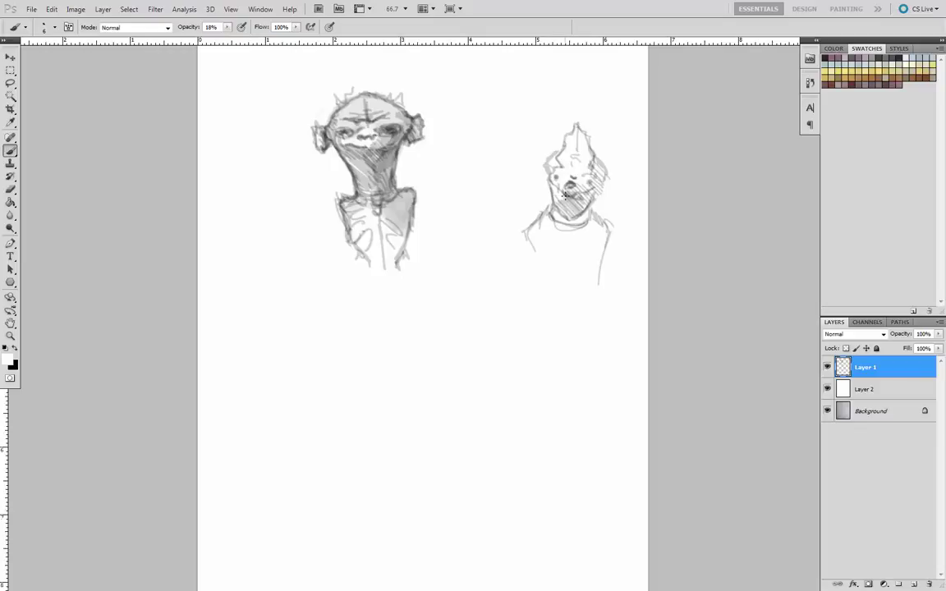
click(12, 349)
drag(589, 184, 552, 169)
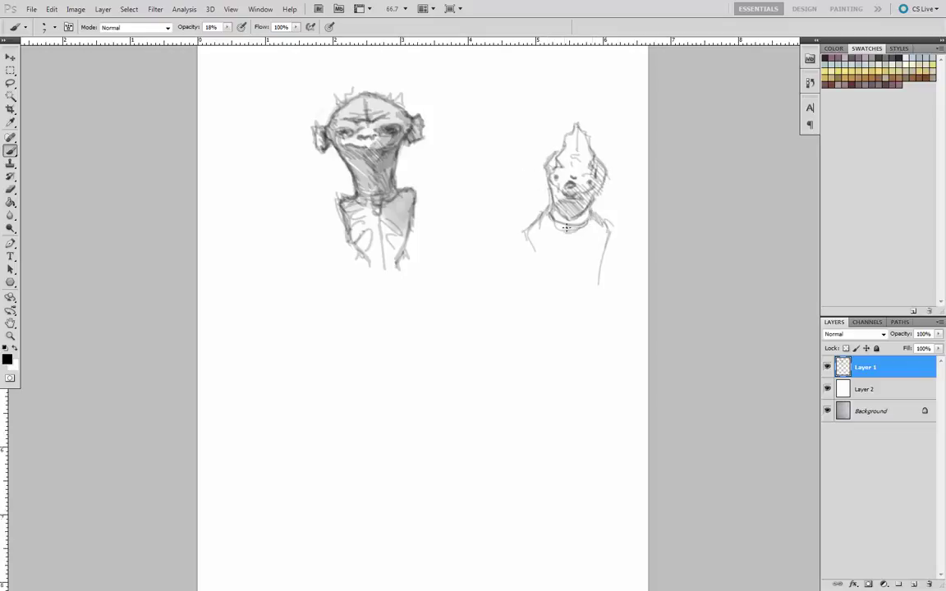
Draw the pointed-head character's shirt front and shoulder edge with a size 5 brush, and hatch one side of the torso
key(bracketleft)
key(bracketleft)
drag(566, 229, 565, 266)
mouse_move(543, 216)
mouse_down()
mouse_move(534, 249)
mouse_move(545, 255)
mouse_up()
mouse_move(593, 217)
mouse_down()
mouse_move(603, 234)
mouse_move(585, 234)
mouse_move(607, 271)
mouse_move(567, 293)
mouse_up()
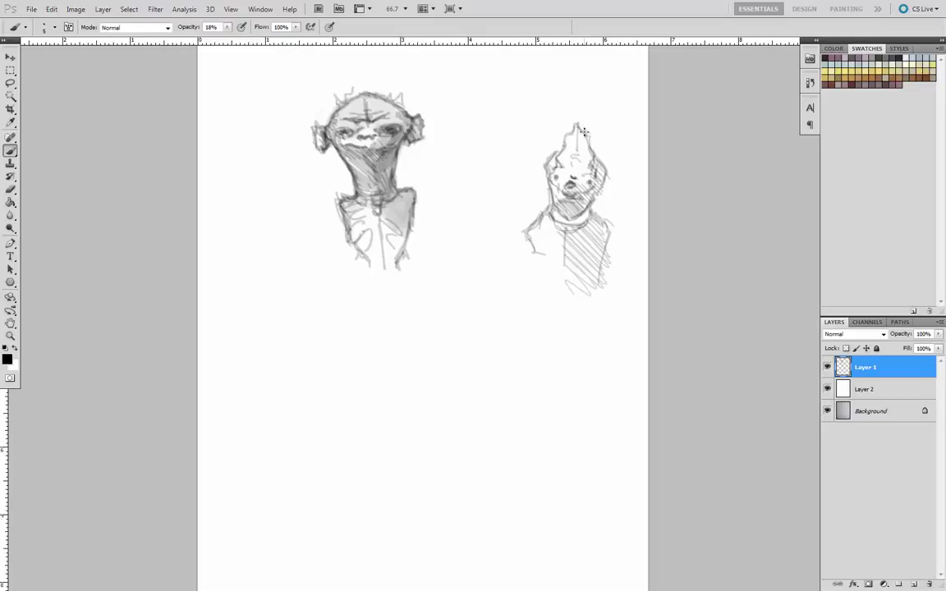
Hatch the pointed crest, darken the nose and mouth, and draw a tie down the pointed-head character's chest
mouse_move(573, 128)
mouse_down()
mouse_move(589, 146)
mouse_move(564, 132)
mouse_move(575, 143)
mouse_move(571, 152)
mouse_move(558, 141)
mouse_move(558, 166)
mouse_up()
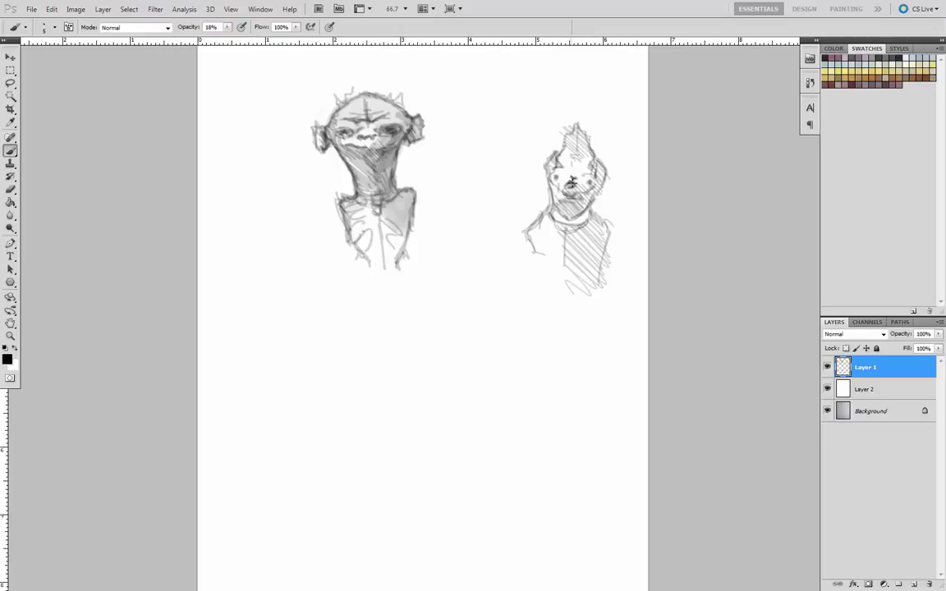
drag(570, 183, 568, 188)
drag(570, 185, 576, 179)
mouse_move(587, 177)
mouse_down()
mouse_move(549, 170)
mouse_move(561, 167)
mouse_move(550, 175)
mouse_move(560, 201)
mouse_move(578, 195)
mouse_move(564, 196)
mouse_move(566, 219)
mouse_move(578, 215)
mouse_move(565, 215)
mouse_move(571, 268)
mouse_move(560, 277)
mouse_move(568, 255)
mouse_move(570, 276)
mouse_move(552, 265)
mouse_move(567, 262)
mouse_move(562, 289)
mouse_up()
mouse_move(563, 289)
mouse_down()
mouse_move(566, 242)
mouse_move(604, 234)
mouse_move(600, 274)
mouse_up()
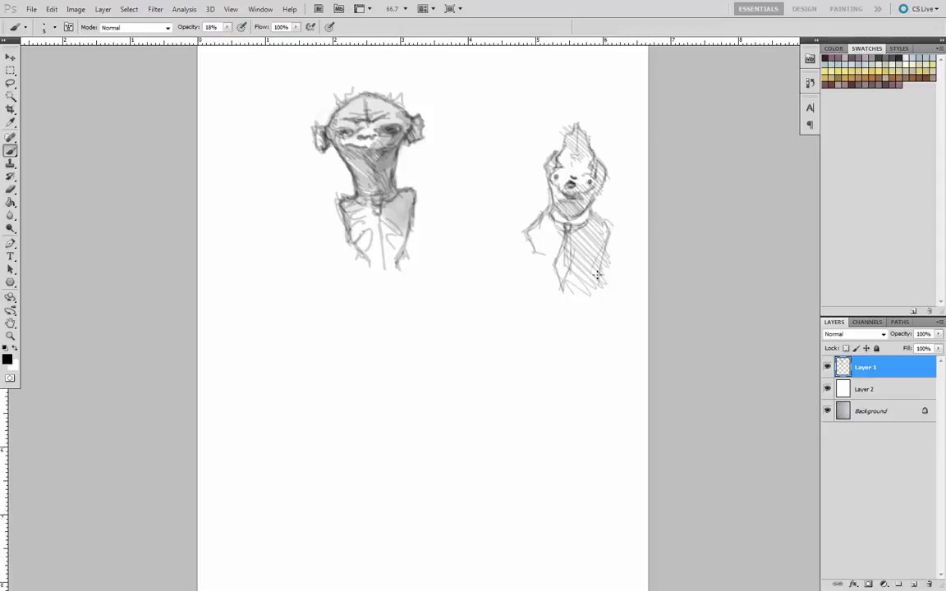
Draw the outer sleeve and arm lines on both sides of the pointed-head character's torso
mouse_move(606, 227)
mouse_down()
mouse_move(596, 255)
mouse_move(616, 255)
mouse_move(616, 281)
mouse_move(589, 295)
mouse_up()
mouse_move(535, 223)
mouse_down()
mouse_move(534, 285)
mouse_move(535, 259)
mouse_move(528, 291)
mouse_up()
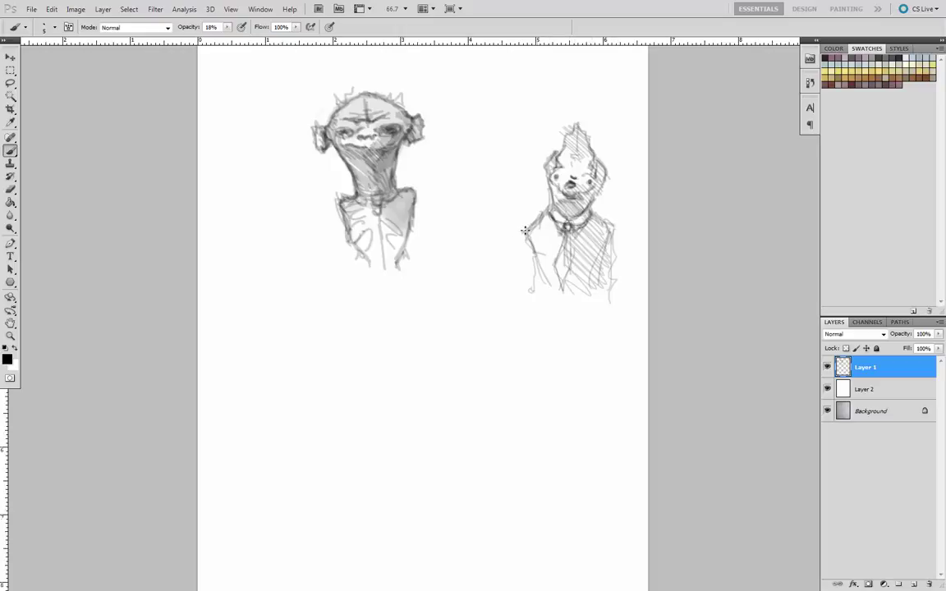
drag(522, 237, 532, 280)
Hide the white Layer 2 to bring back the textured background, keeping Layer 1 visible
click(828, 389)
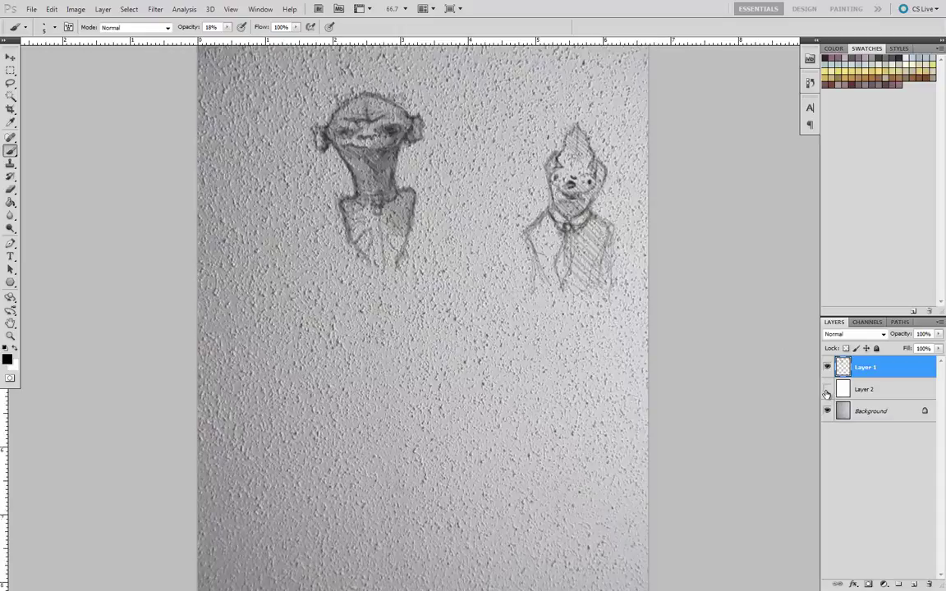
click(827, 367)
click(827, 367)
Sketch a small rough face and a larger wide-eyed face with neck lines in the empty area below the two busts
drag(150, 387, 224, 311)
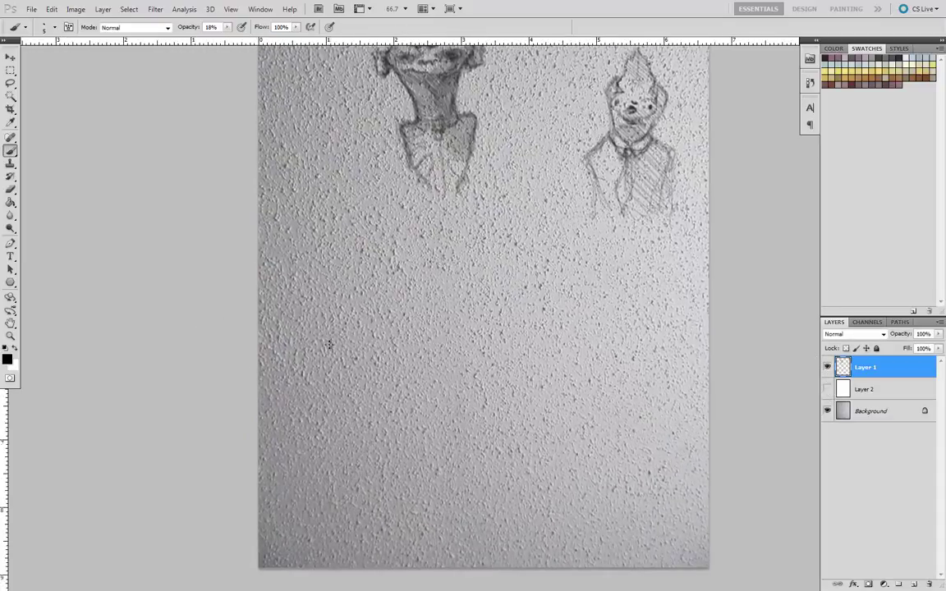
drag(218, 391, 167, 391)
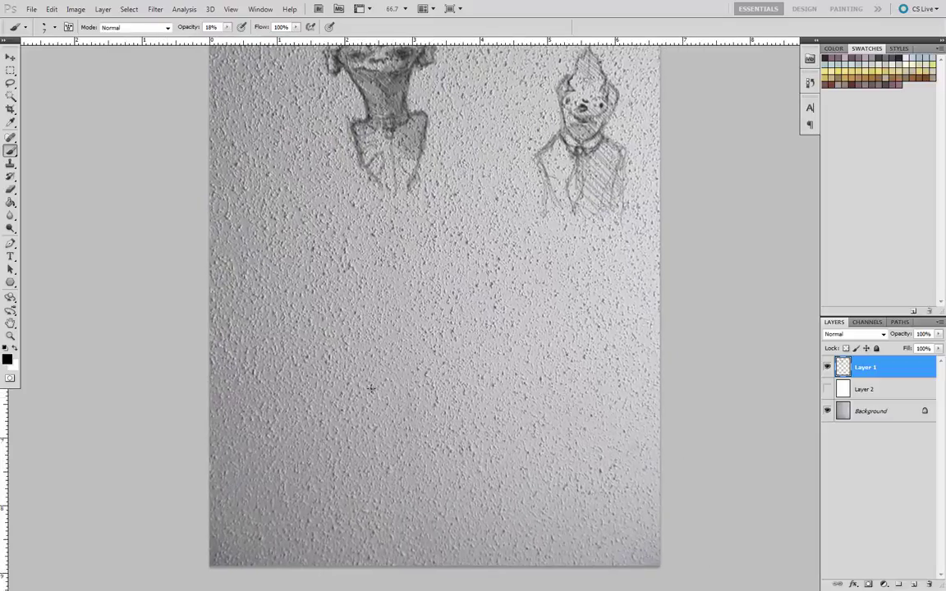
drag(141, 407, 181, 401)
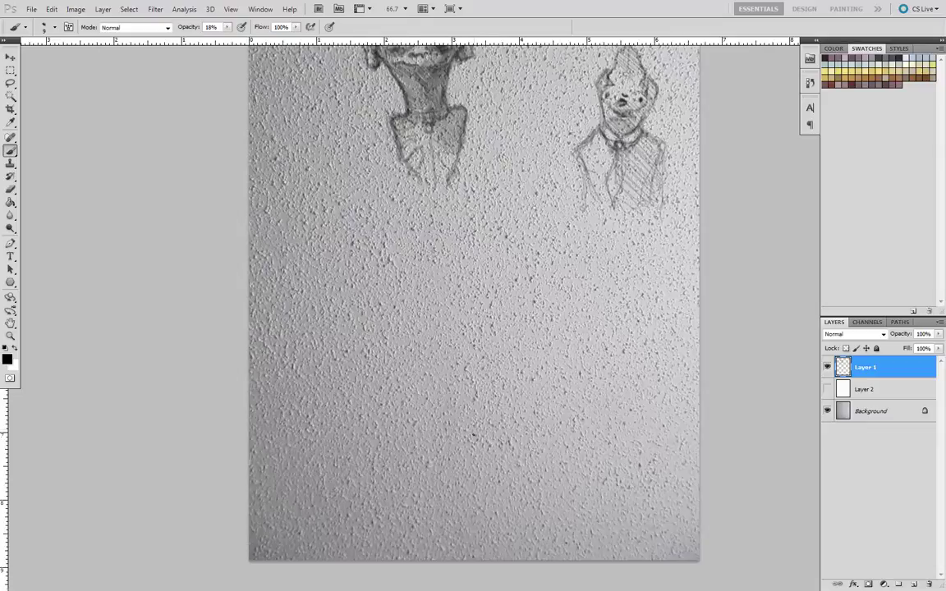
drag(466, 372, 474, 401)
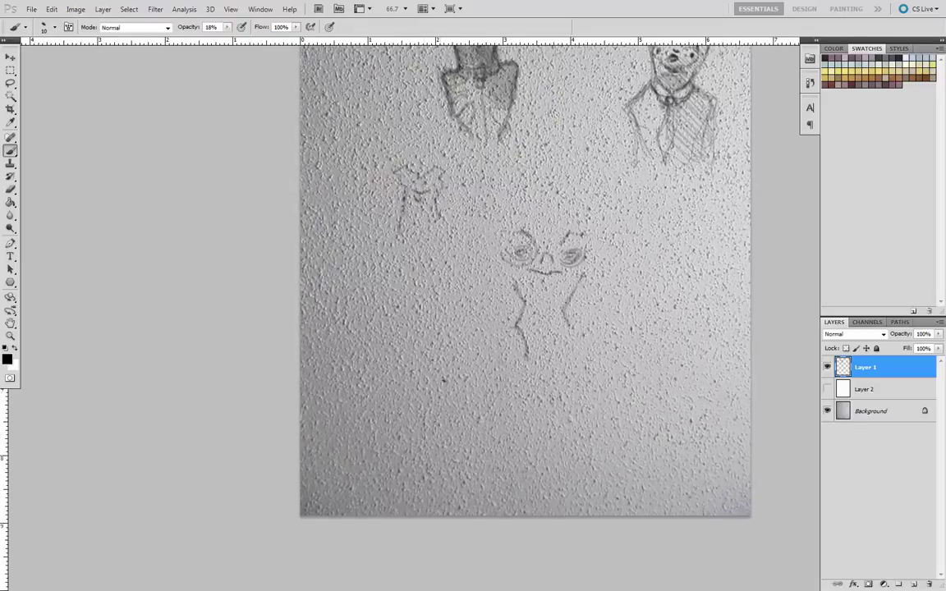
Sketch a wavy moustache with a long vertical guide line through it below the two rough faces
drag(451, 390, 412, 400)
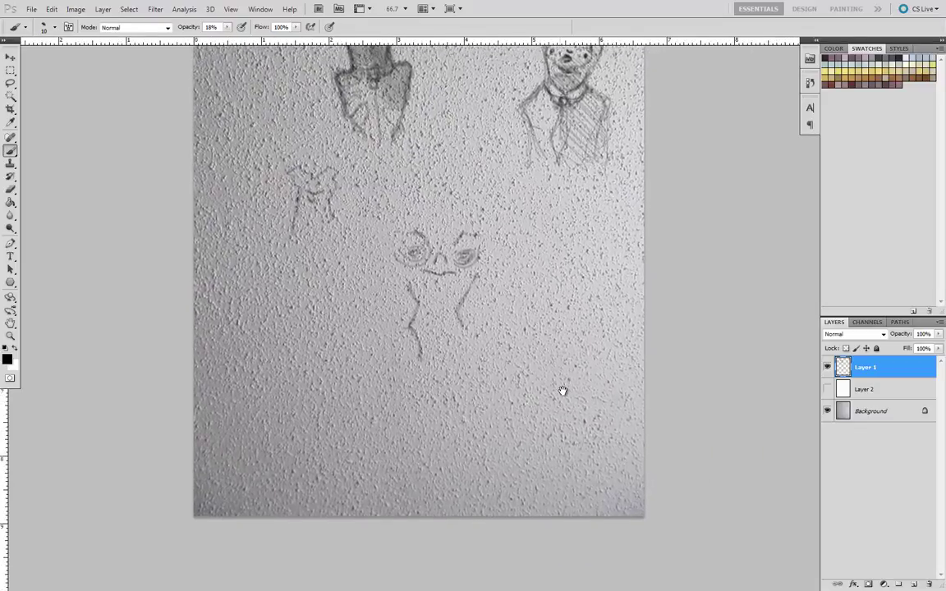
mouse_move(563, 391)
mouse_down()
mouse_move(562, 371)
mouse_move(555, 380)
mouse_up()
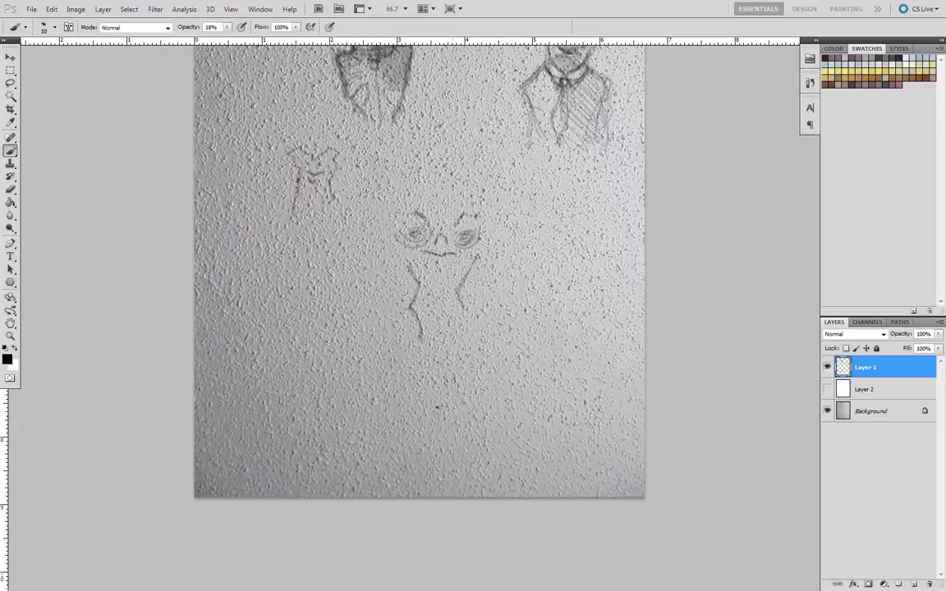
drag(394, 396, 446, 381)
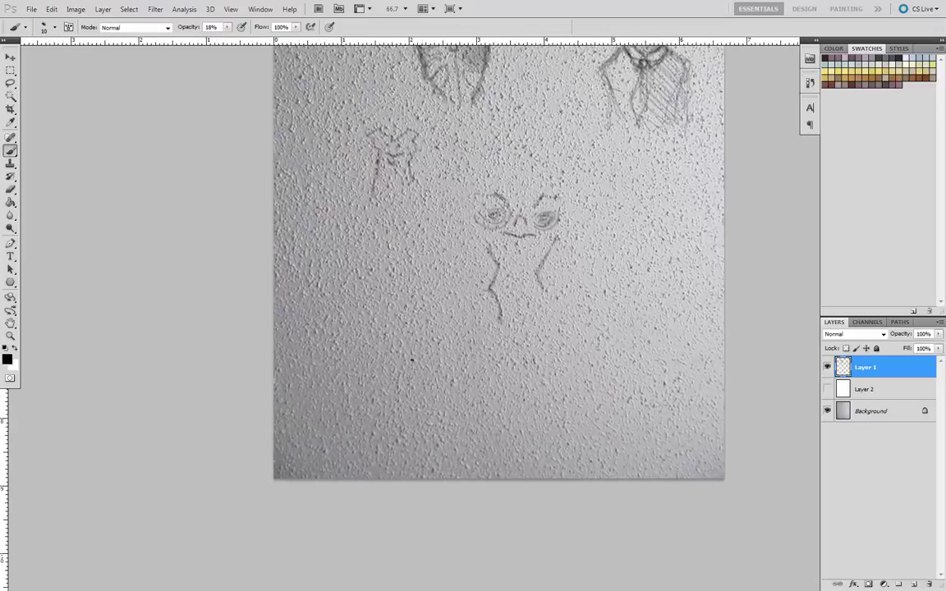
drag(352, 384, 400, 417)
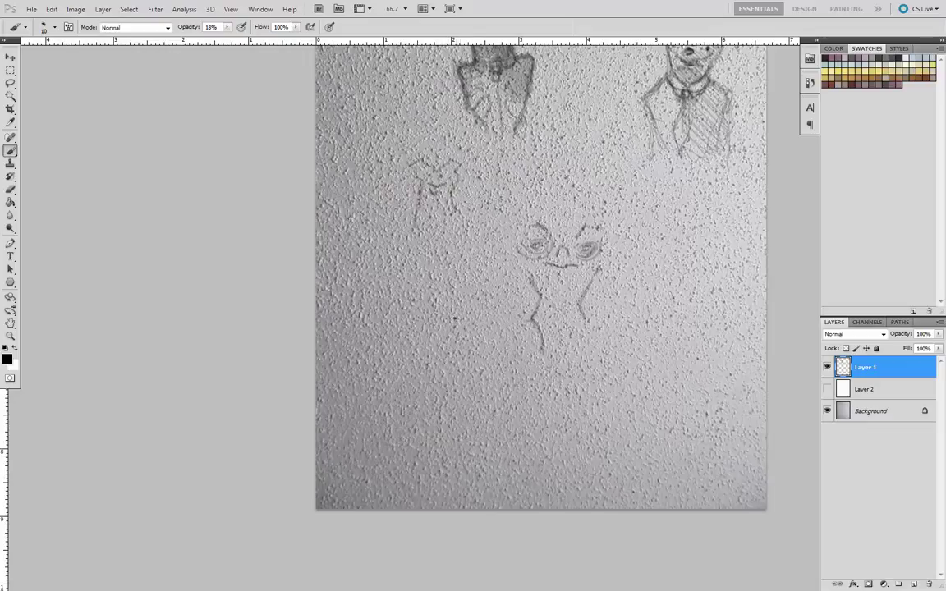
mouse_move(470, 344)
mouse_down()
mouse_move(494, 344)
mouse_move(444, 347)
mouse_move(473, 353)
mouse_up()
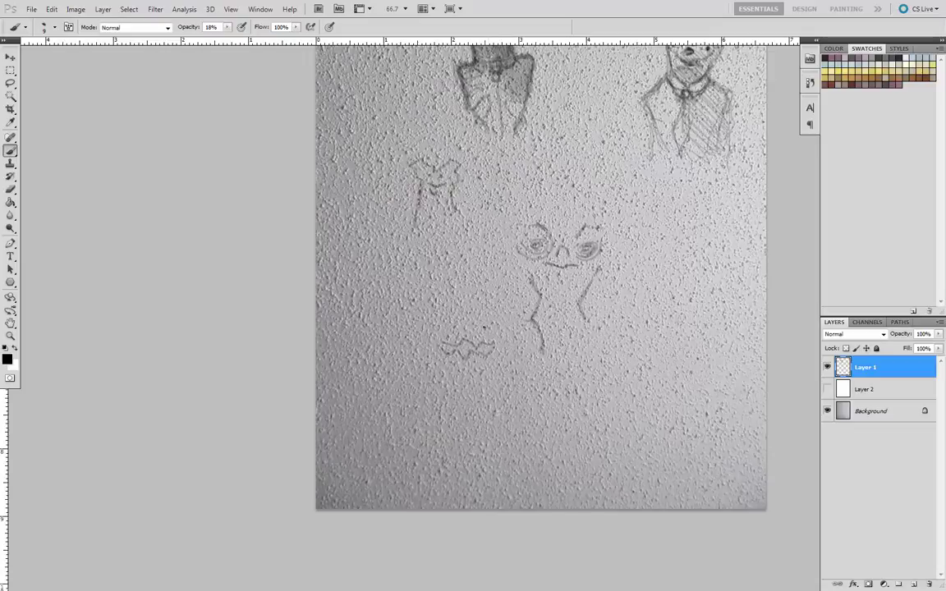
drag(464, 421, 464, 279)
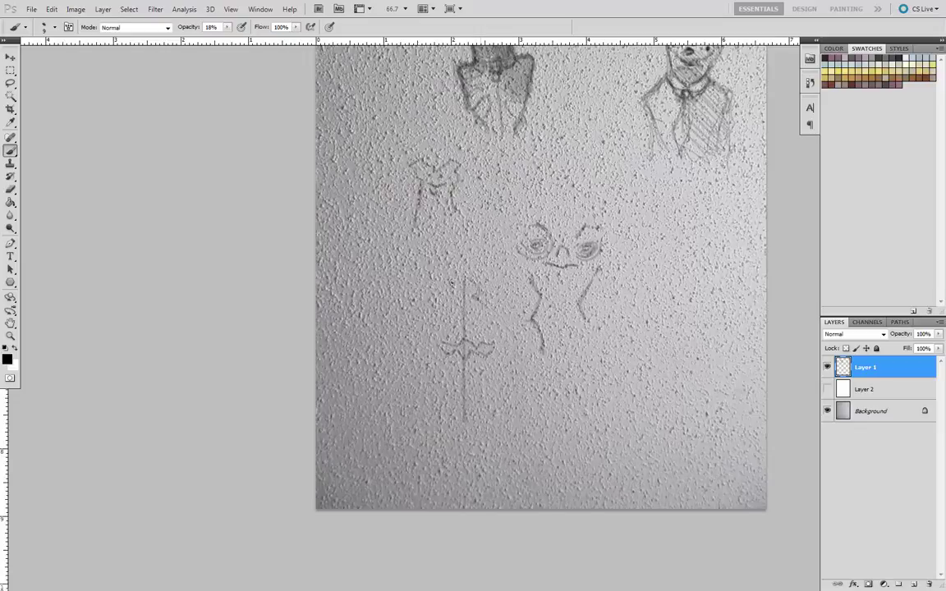
Outline a dome-shaped head with a small peak around the moustache, and mark its lower edge
mouse_move(465, 277)
mouse_down()
mouse_move(434, 306)
mouse_move(493, 307)
mouse_up()
drag(436, 307, 417, 354)
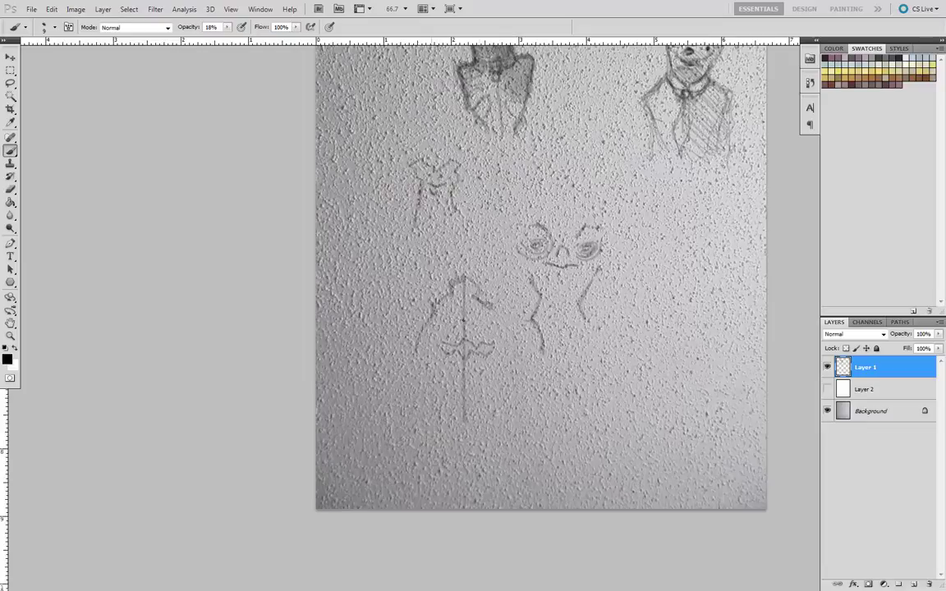
mouse_move(465, 278)
mouse_down()
mouse_move(492, 294)
mouse_move(516, 353)
mouse_up()
drag(457, 384, 474, 384)
mouse_move(417, 363)
mouse_down()
mouse_move(435, 376)
mouse_move(516, 362)
mouse_up()
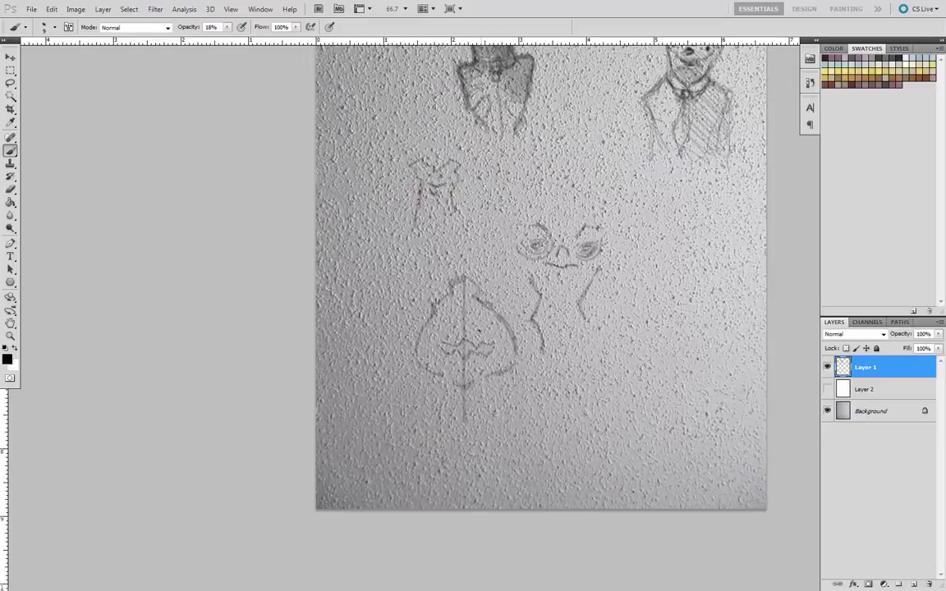
Thicken one side of the moustached character's head outline and rough in its shoulders and arms
drag(496, 313, 526, 379)
mouse_move(422, 367)
mouse_down()
mouse_move(429, 371)
mouse_move(410, 369)
mouse_move(404, 393)
mouse_up()
mouse_move(521, 366)
mouse_down()
mouse_move(529, 386)
mouse_move(494, 414)
mouse_up()
drag(403, 398, 436, 410)
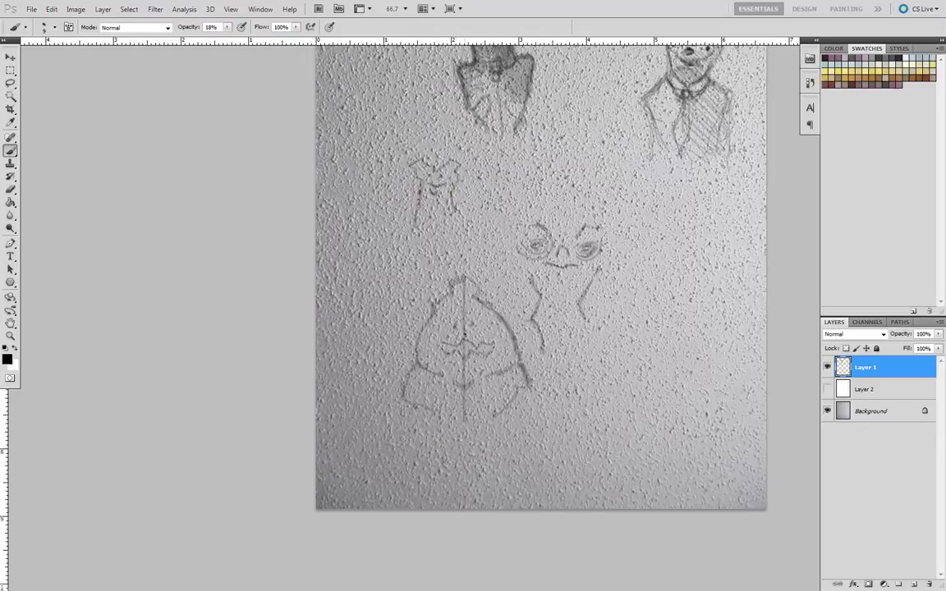
Darken the moustache and complete the character's rounded body with a collar, hands, legs and feet
mouse_move(461, 339)
mouse_down()
mouse_move(455, 350)
mouse_move(483, 345)
mouse_move(435, 342)
mouse_up()
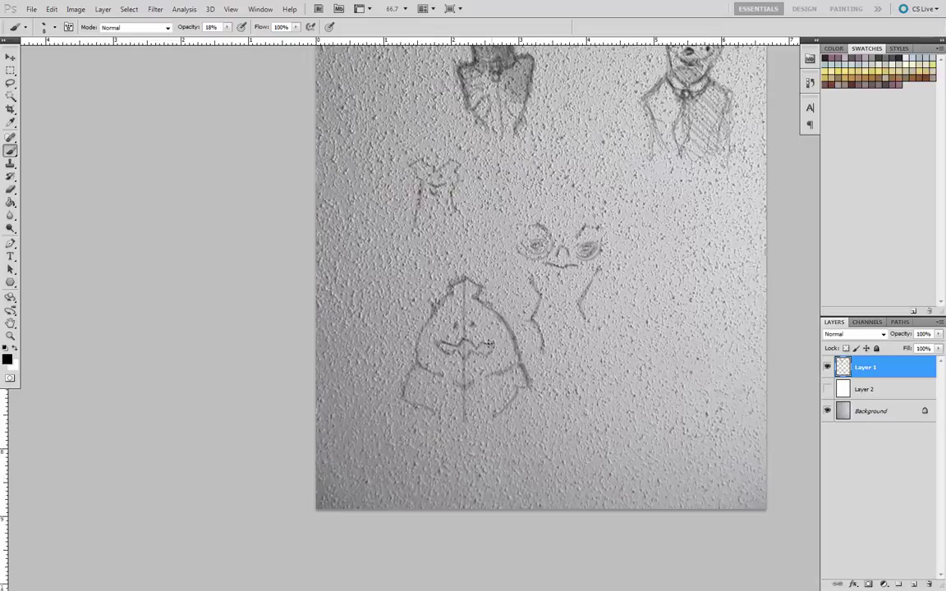
mouse_move(489, 343)
mouse_down()
mouse_move(458, 341)
mouse_move(468, 357)
mouse_move(414, 337)
mouse_move(405, 398)
mouse_move(441, 406)
mouse_up()
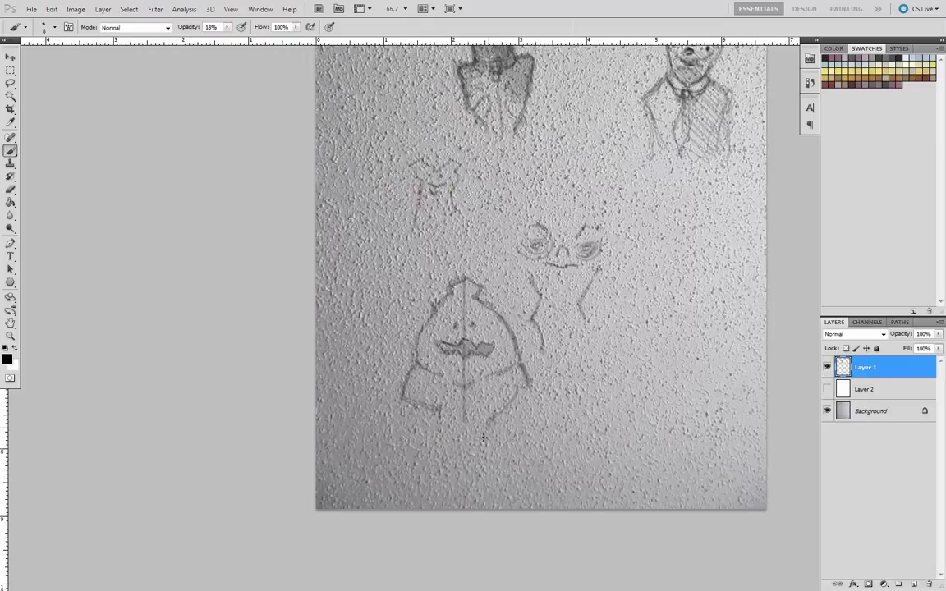
mouse_move(483, 438)
mouse_down()
mouse_move(483, 455)
mouse_move(463, 455)
mouse_up()
mouse_move(452, 441)
mouse_down()
mouse_move(443, 453)
mouse_move(494, 448)
mouse_up()
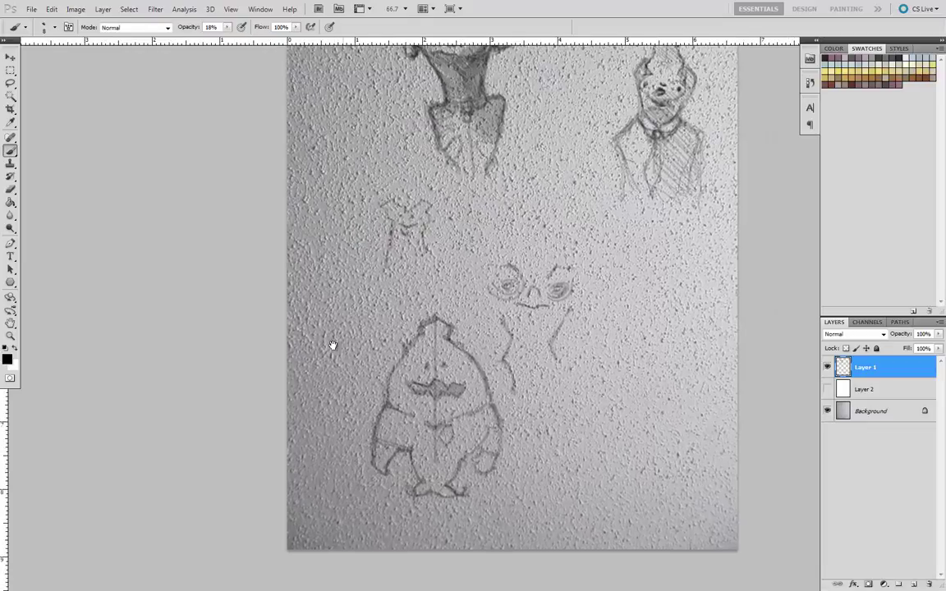
Shade the moustached character's tie and hatch one side of its jacket
mouse_move(333, 345)
mouse_down()
mouse_move(308, 303)
mouse_move(314, 296)
mouse_up()
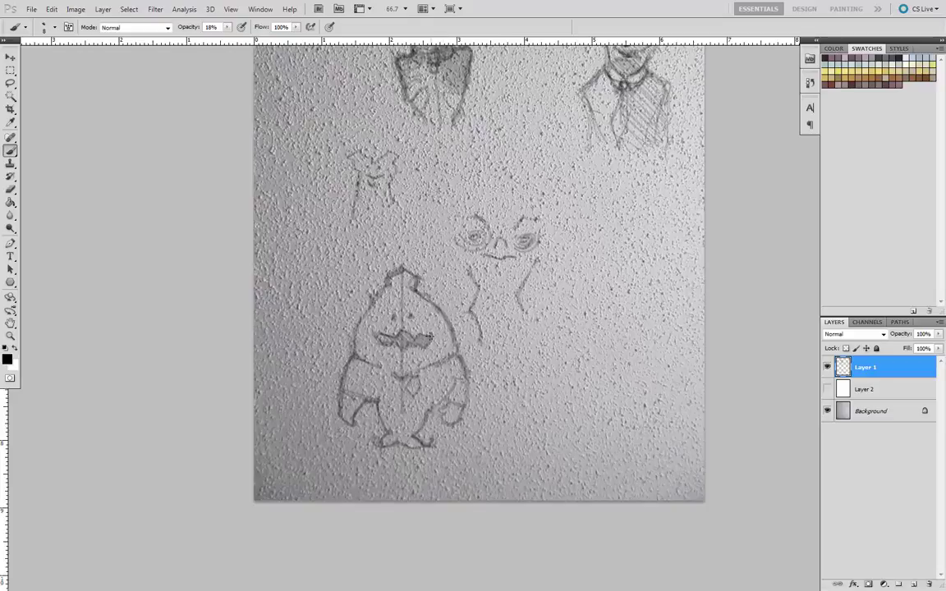
drag(399, 379, 415, 400)
mouse_move(454, 358)
mouse_down()
mouse_move(466, 376)
mouse_move(435, 386)
mouse_move(450, 378)
mouse_move(445, 404)
mouse_move(431, 409)
mouse_up()
drag(407, 394, 424, 414)
drag(403, 401, 413, 423)
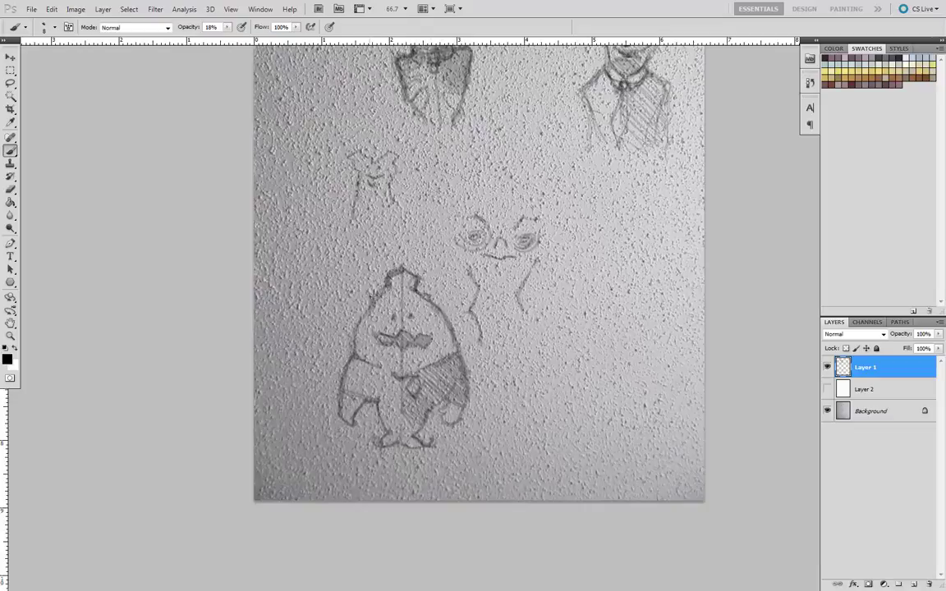
Darken the neck outline and mouth of the wide-eyed character and draw its cheeks up past the eyes
mouse_move(539, 258)
mouse_down()
mouse_move(520, 289)
mouse_move(515, 348)
mouse_up()
drag(475, 315, 434, 408)
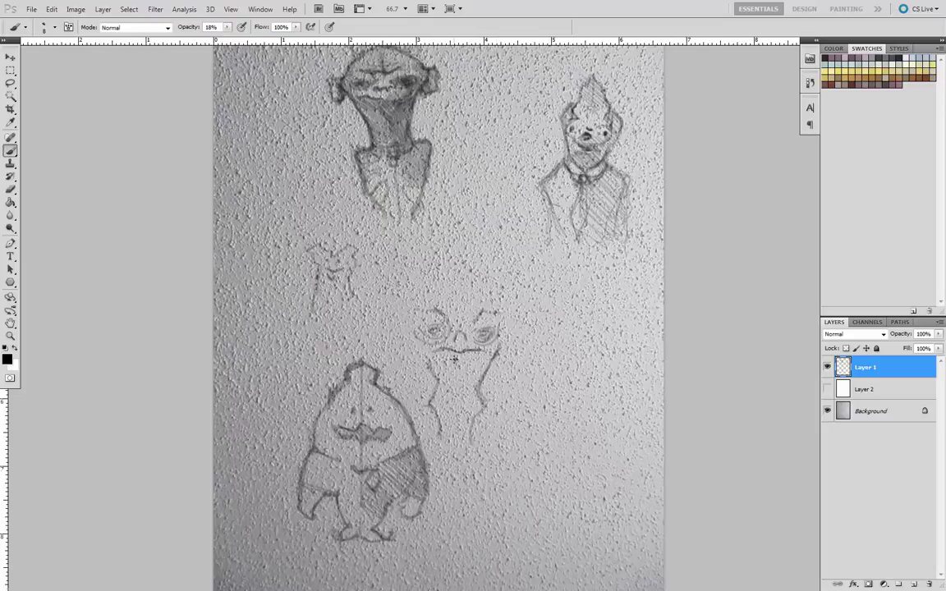
drag(481, 354, 453, 358)
drag(430, 360, 407, 334)
drag(498, 351, 510, 319)
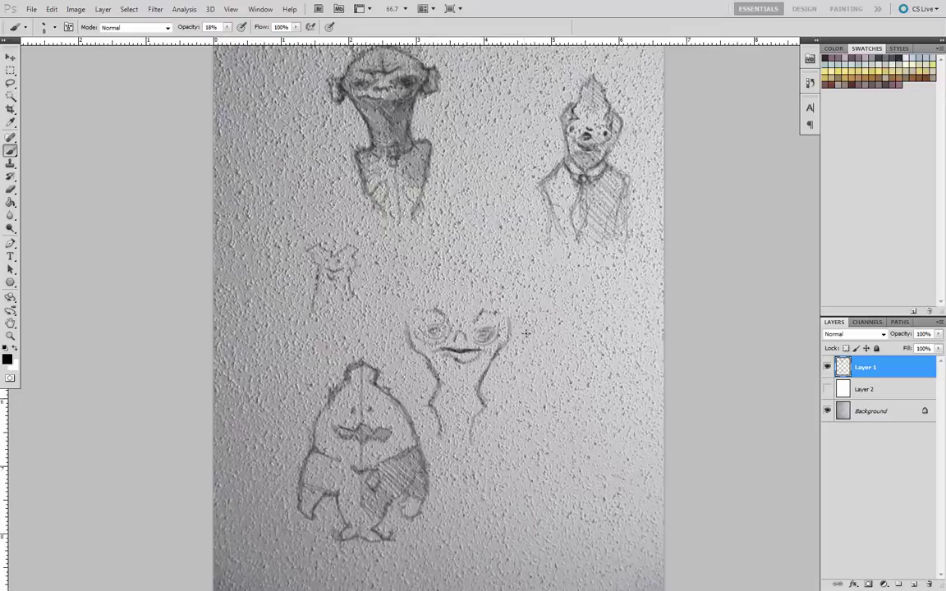
Add two outward-pointing ear stalks and a flat skull top to the wide-eyed character, and shade its forehead down to the nose
drag(523, 302, 532, 306)
drag(409, 327, 393, 303)
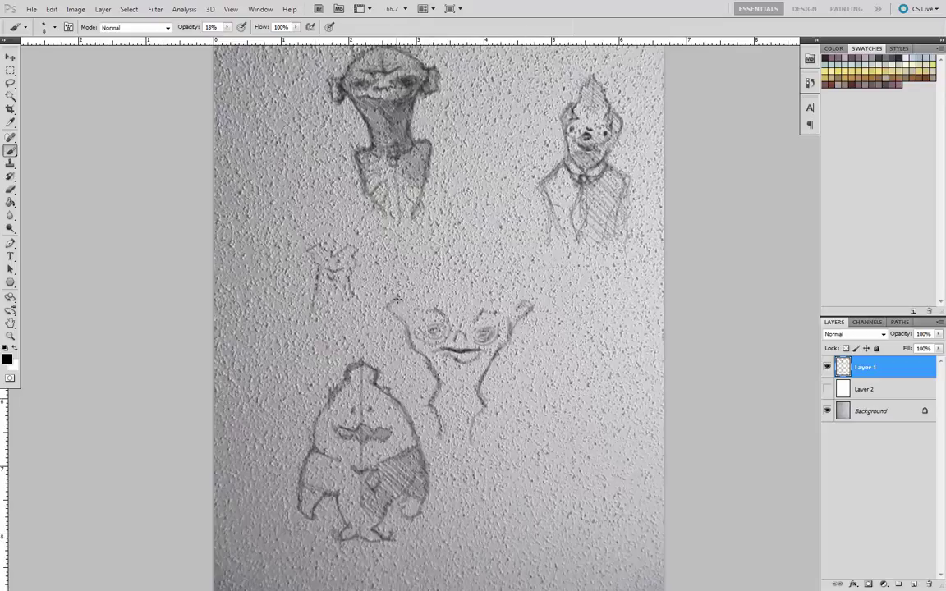
mouse_move(490, 310)
mouse_down()
mouse_move(432, 307)
mouse_move(491, 311)
mouse_up()
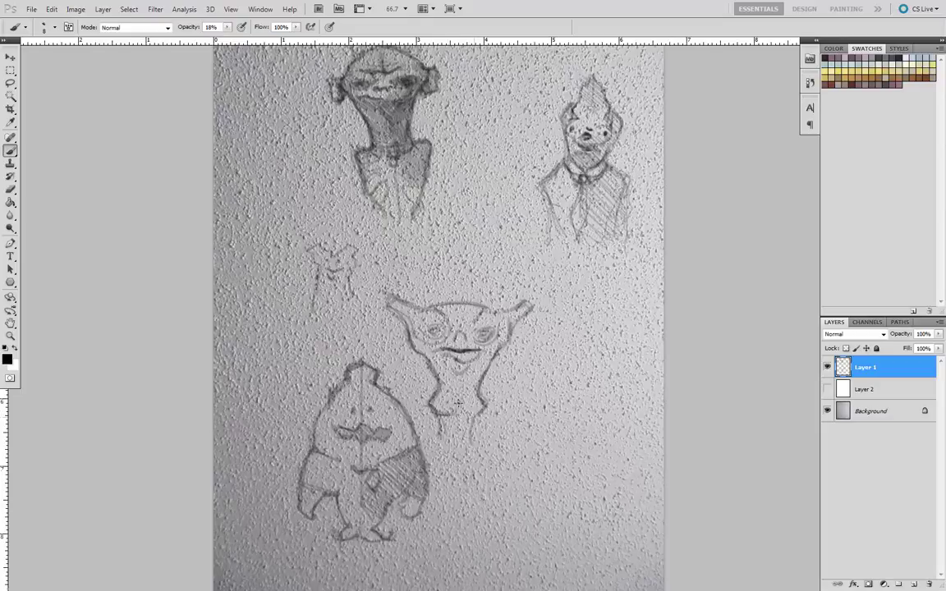
drag(393, 294, 466, 214)
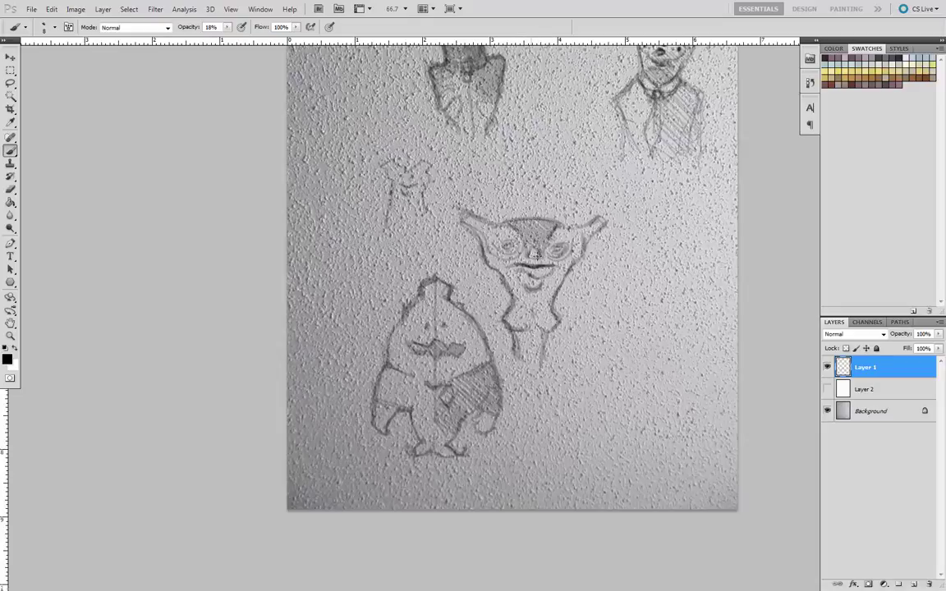
drag(537, 255, 534, 252)
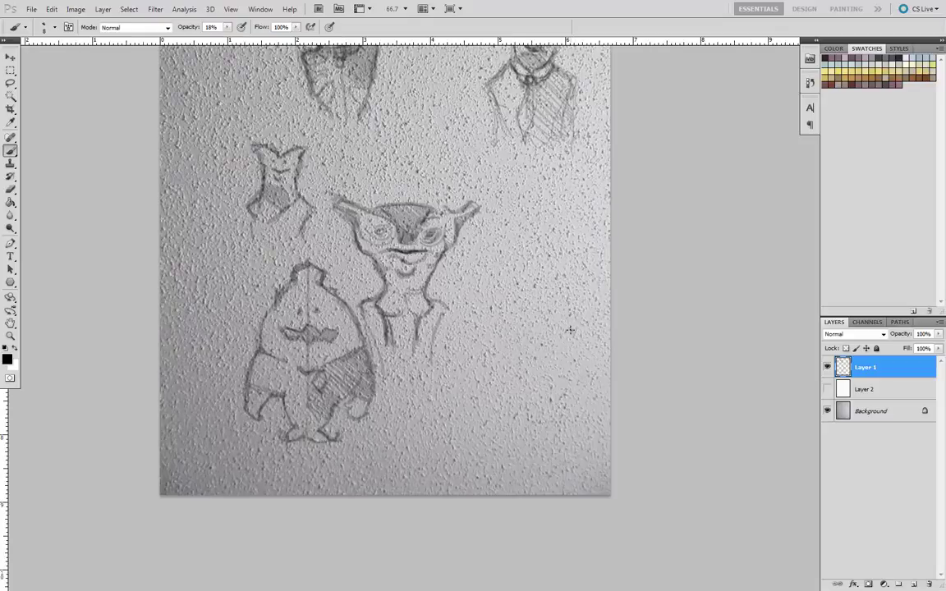
Rough in a side-view creature beside the wide-eyed character, with a rounded back, pointed crest, drooping muzzle and small upturned snout
mouse_move(568, 309)
mouse_down()
mouse_move(562, 332)
mouse_move(539, 312)
mouse_up()
mouse_move(562, 274)
mouse_down()
mouse_move(559, 272)
mouse_move(535, 238)
mouse_move(530, 258)
mouse_move(477, 269)
mouse_up()
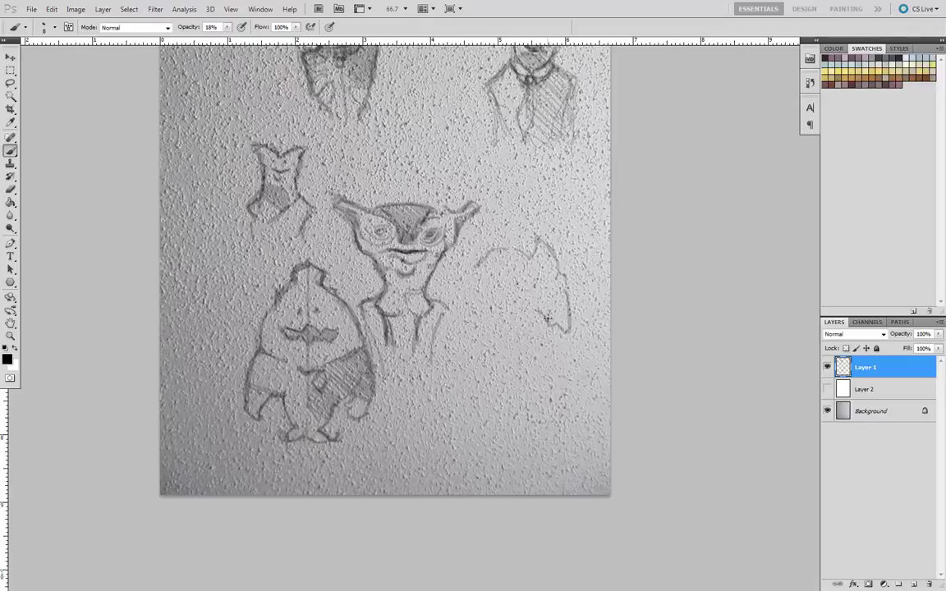
mouse_move(539, 312)
mouse_down()
mouse_move(568, 332)
mouse_move(577, 322)
mouse_move(563, 339)
mouse_up()
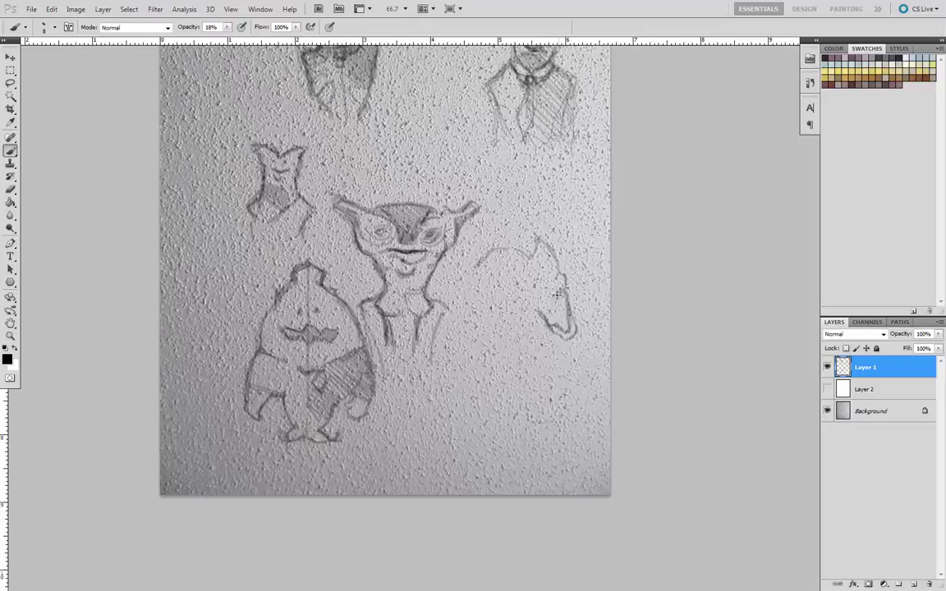
drag(539, 299, 524, 305)
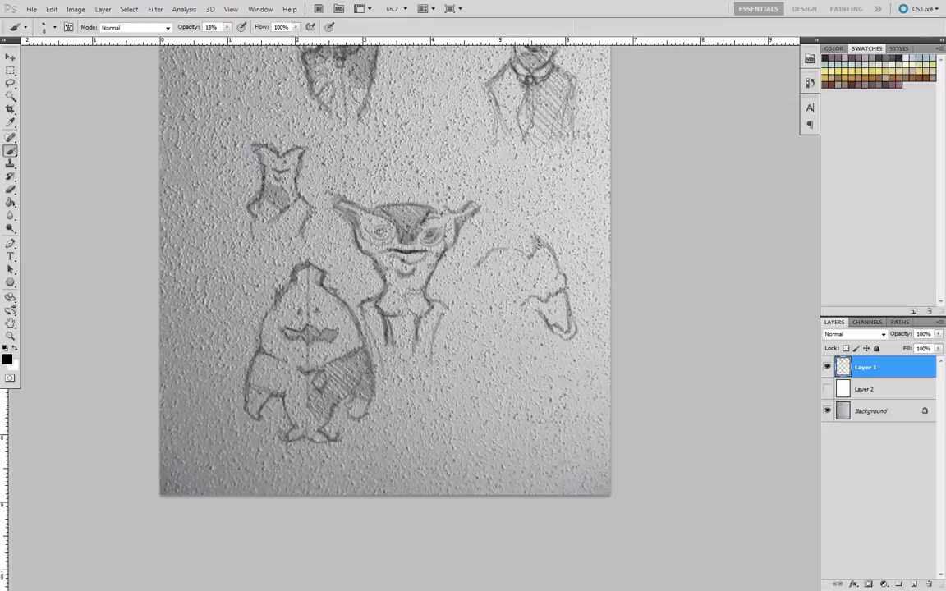
mouse_move(530, 260)
mouse_down()
mouse_move(489, 249)
mouse_move(477, 280)
mouse_move(490, 288)
mouse_move(520, 273)
mouse_move(503, 295)
mouse_up()
mouse_move(481, 253)
mouse_down()
mouse_move(467, 289)
mouse_move(477, 281)
mouse_up()
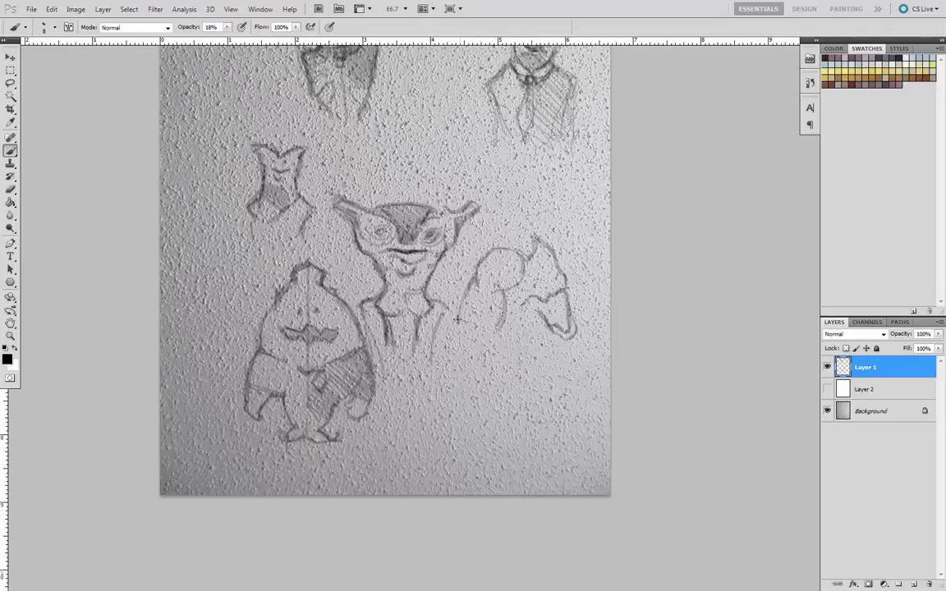
drag(460, 321, 475, 283)
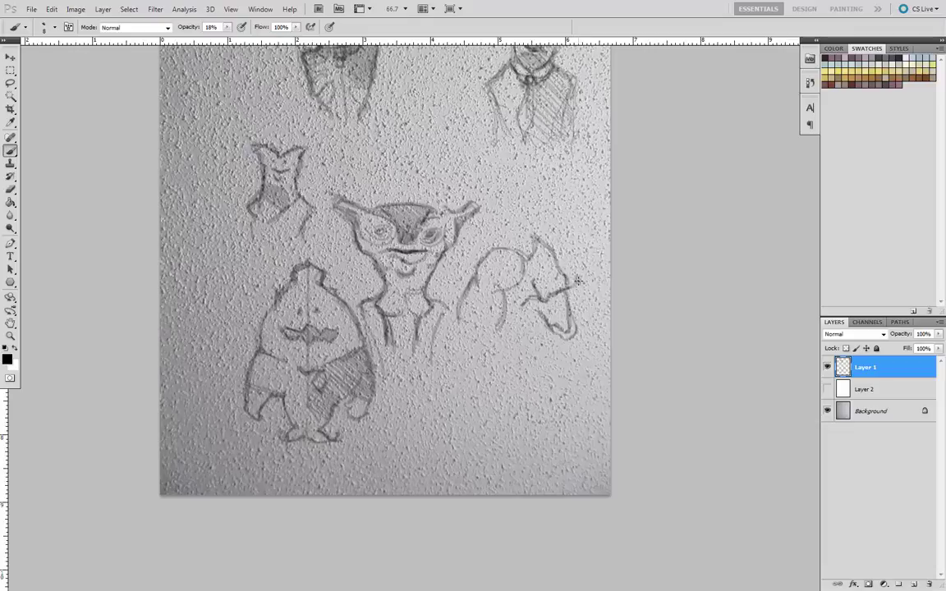
drag(579, 281, 573, 286)
Erase the drooping muzzle lines below the side-view creature's snout
click(10, 190)
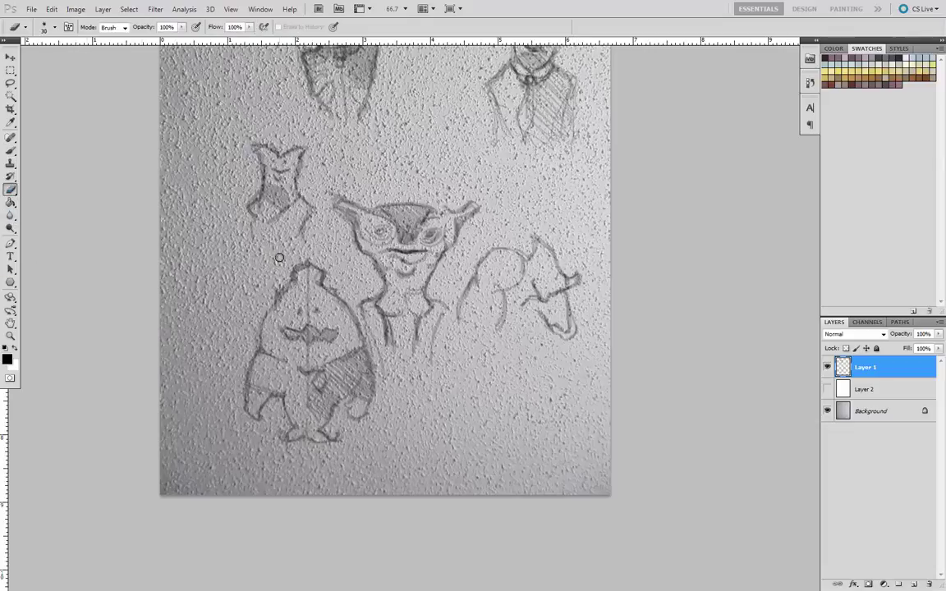
drag(555, 340, 536, 340)
drag(577, 305, 545, 318)
drag(568, 286, 569, 285)
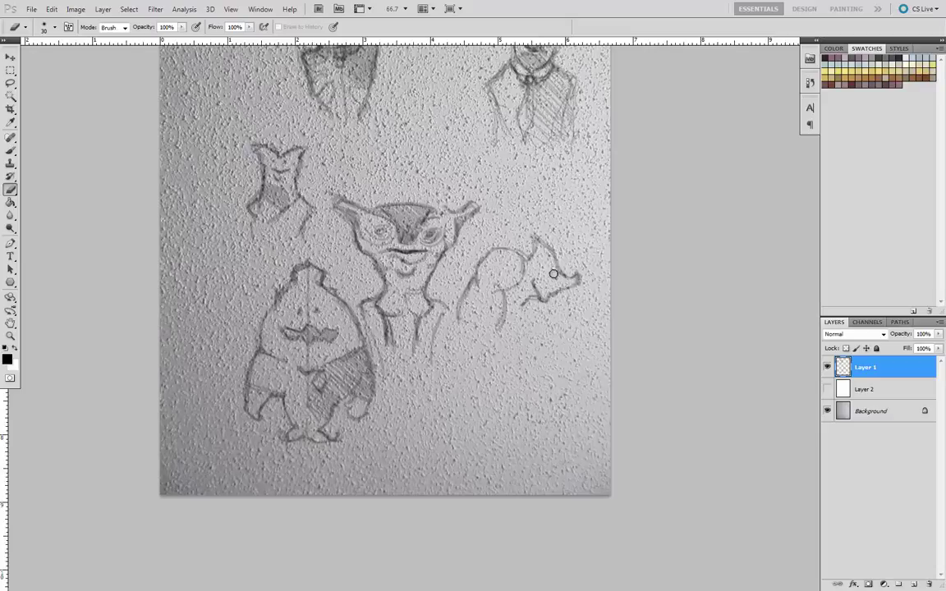
Brush in the side-view creature's crest and jaw, extend its long curving body to the page edge and hatch it
click(10, 151)
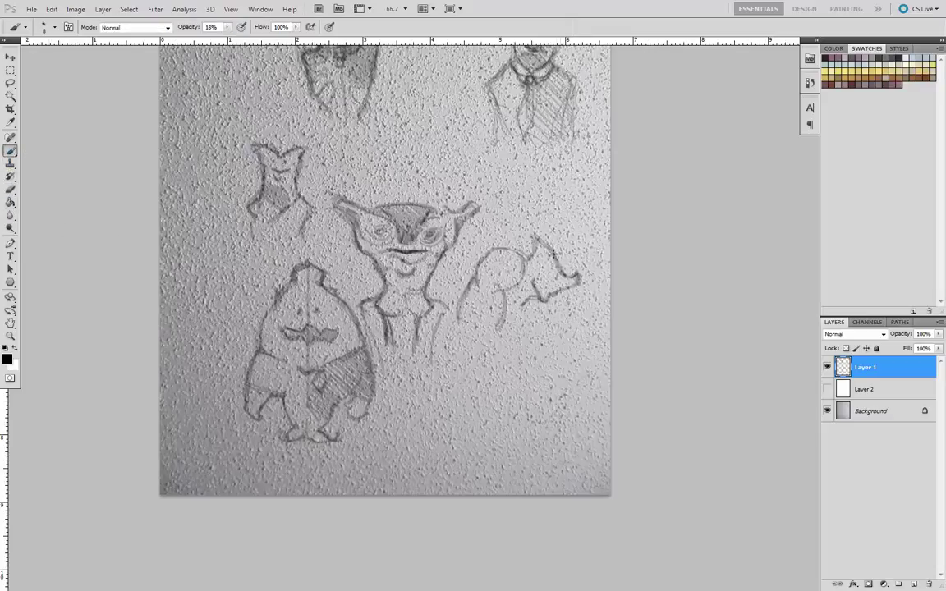
drag(534, 237, 525, 258)
mouse_move(549, 307)
mouse_down()
mouse_move(539, 299)
mouse_move(523, 307)
mouse_up()
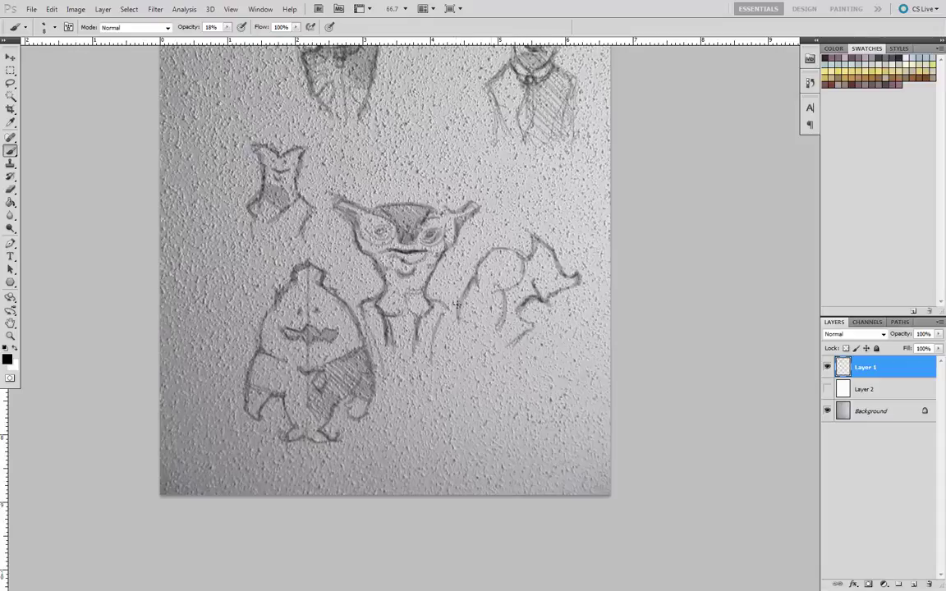
mouse_move(479, 272)
mouse_down()
mouse_move(460, 327)
mouse_move(513, 345)
mouse_move(519, 372)
mouse_move(470, 354)
mouse_move(474, 398)
mouse_up()
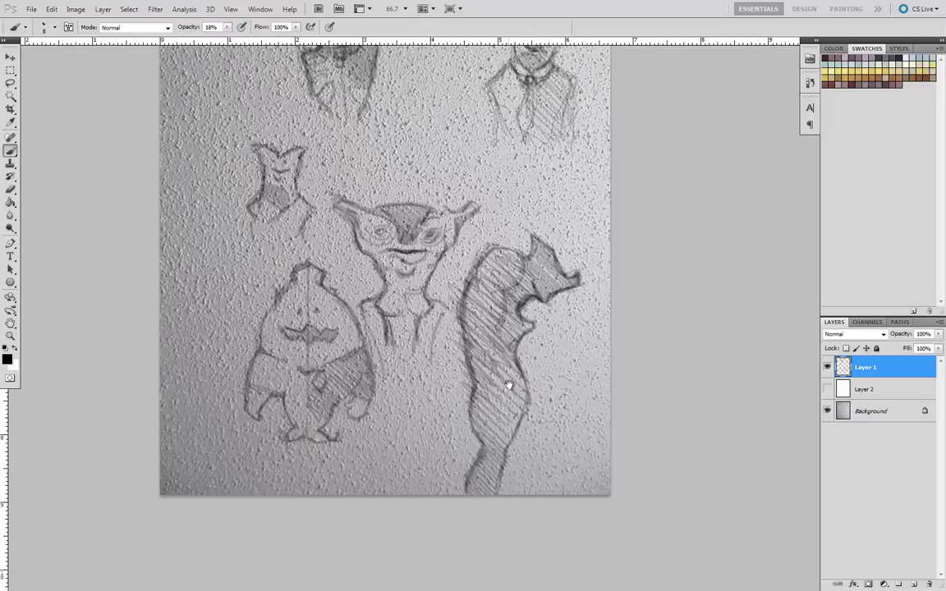
Show the white Layer 2 beneath the sketches, keeping Layer 1 visible
drag(507, 387, 576, 506)
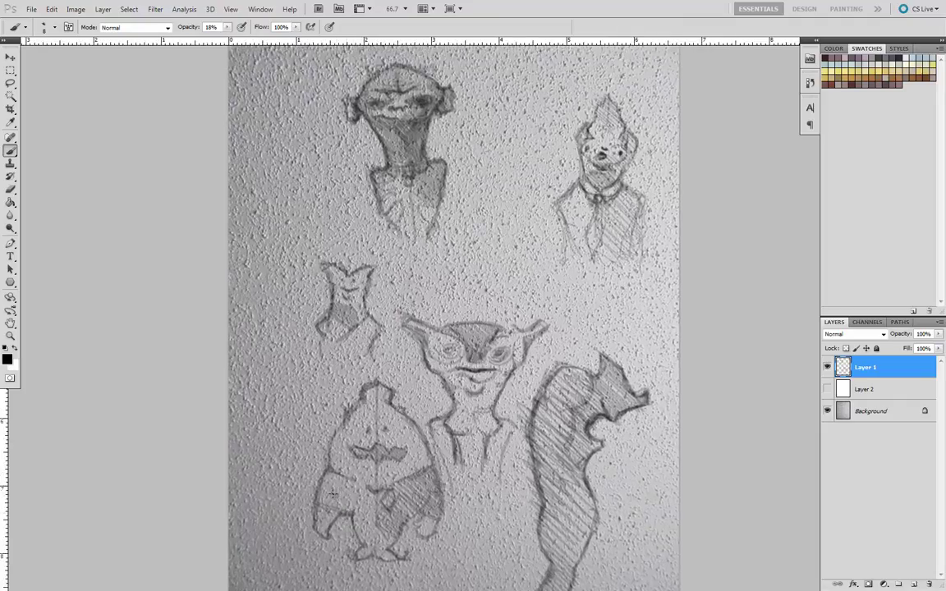
click(828, 366)
click(828, 367)
click(829, 390)
scroll(188, 381, down, 1)
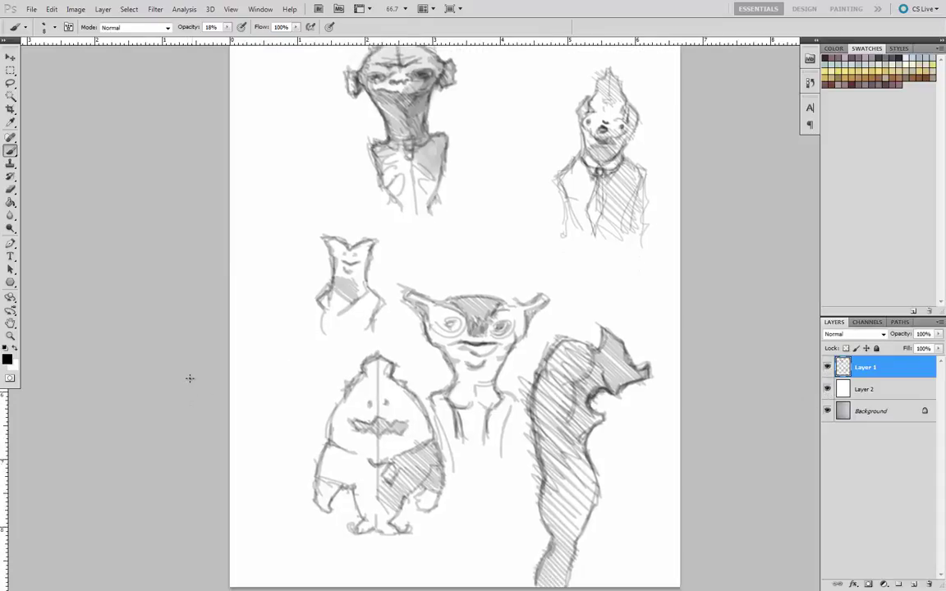
Close the small character's flared head top, extend its body with diagonal wrap lines and hatch one side of its face
drag(156, 346, 185, 309)
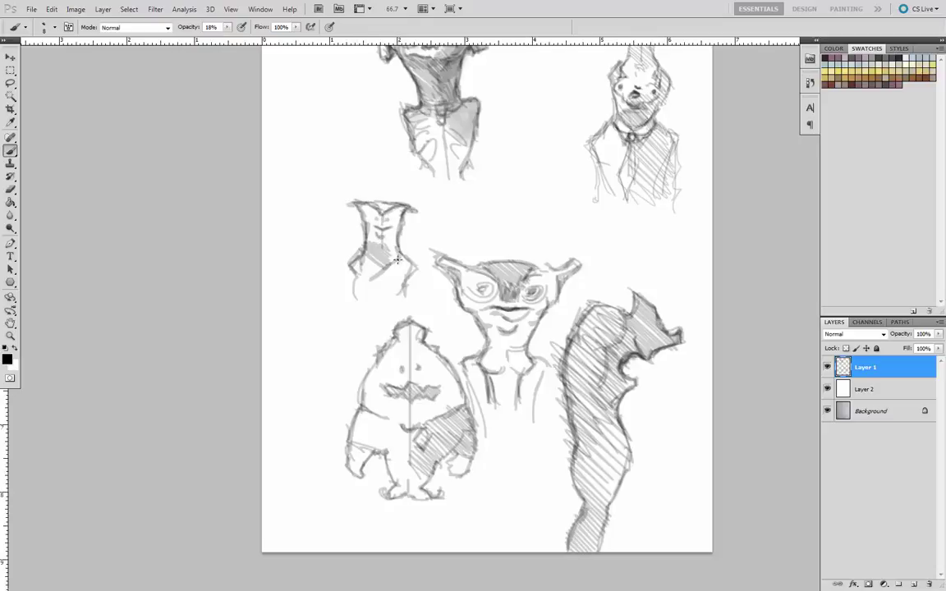
mouse_move(397, 260)
mouse_down()
mouse_move(353, 303)
mouse_move(401, 291)
mouse_move(347, 340)
mouse_up()
drag(355, 287, 353, 324)
mouse_move(402, 296)
mouse_down()
mouse_move(356, 323)
mouse_move(389, 330)
mouse_up()
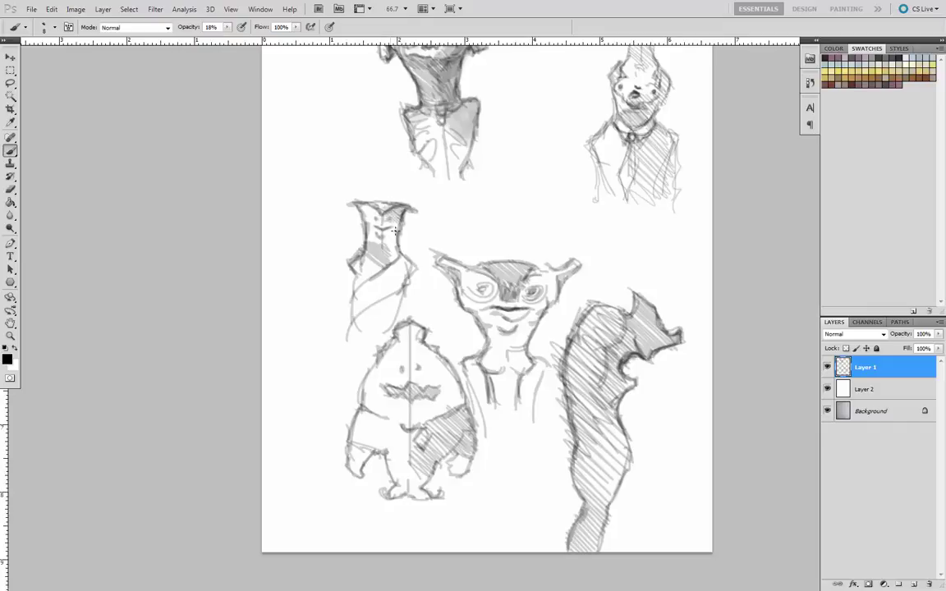
drag(395, 231, 391, 255)
Darken the long-necked character's mouth, and strengthen the pointed-head character's eyes and jawline
drag(308, 199, 251, 285)
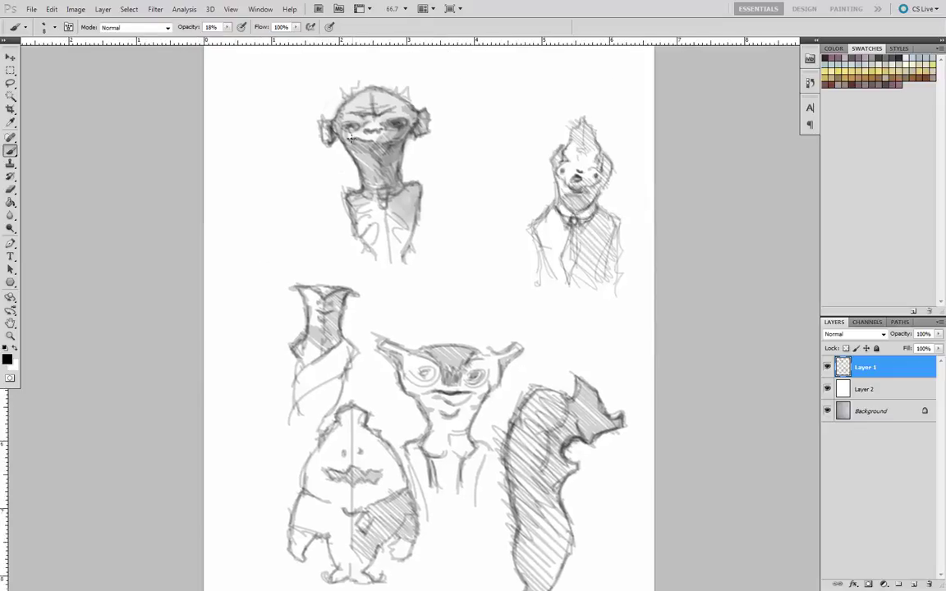
drag(350, 139, 392, 140)
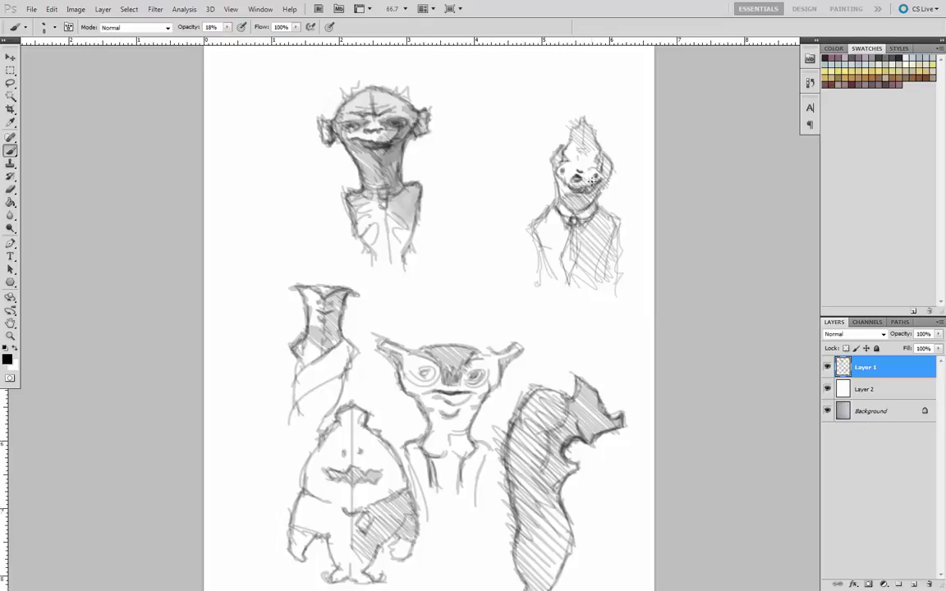
click(564, 171)
drag(557, 183, 563, 202)
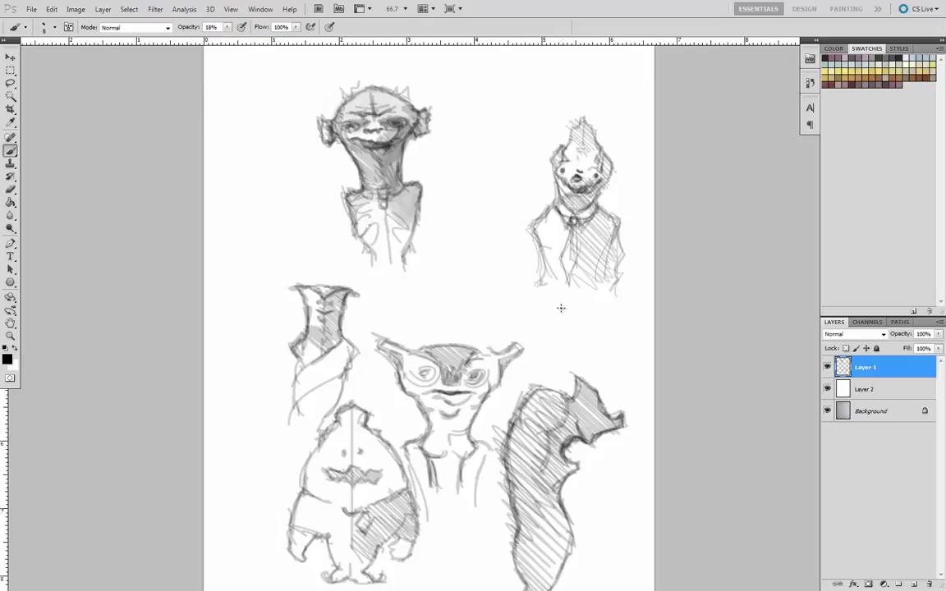
Darken the pupils of the wide-eyed character with the ear stalks
mouse_move(382, 310)
mouse_down()
mouse_move(353, 252)
mouse_move(413, 370)
mouse_move(400, 272)
mouse_up()
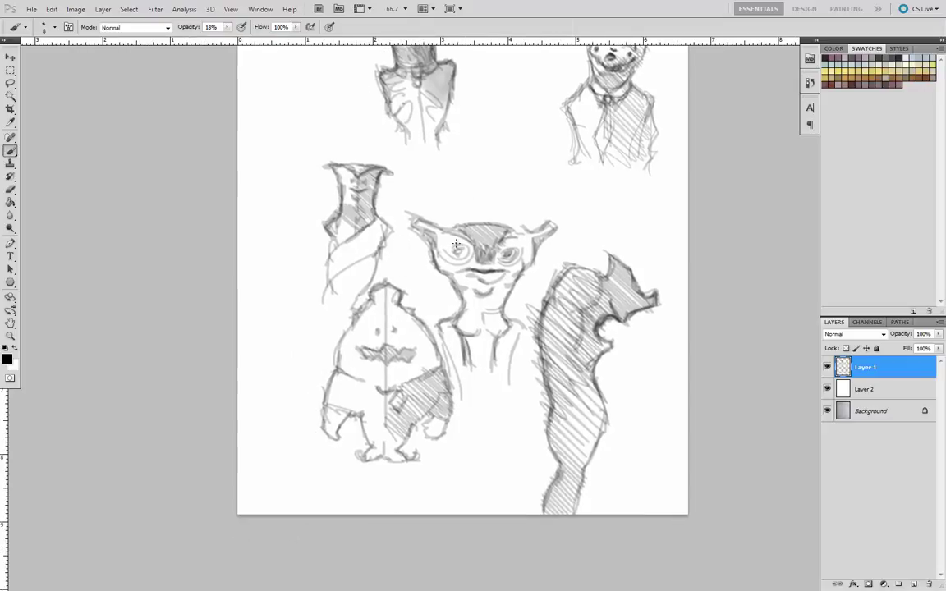
drag(456, 243, 468, 277)
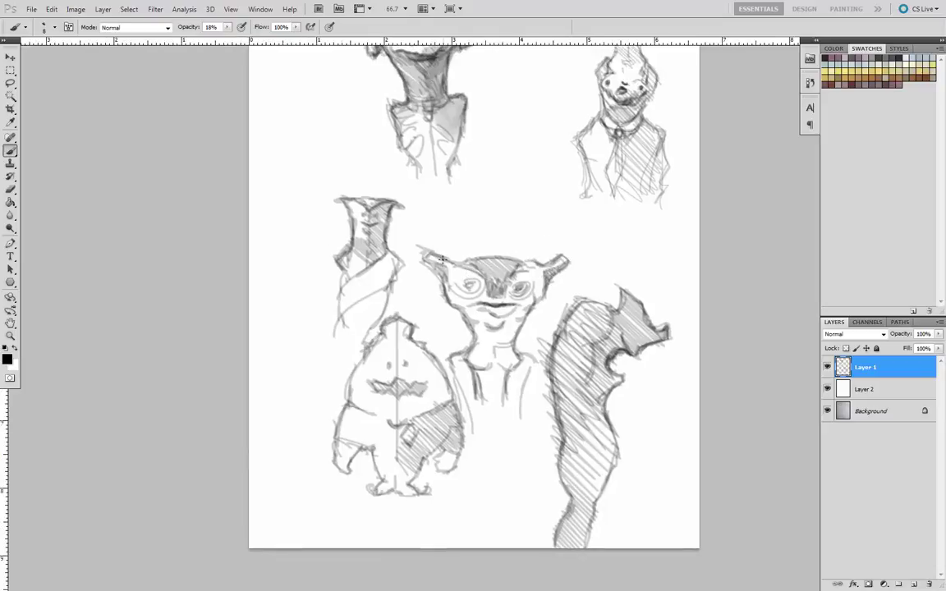
mouse_move(529, 262)
mouse_down()
mouse_move(516, 292)
mouse_move(520, 286)
mouse_move(468, 288)
mouse_up()
drag(434, 331, 374, 268)
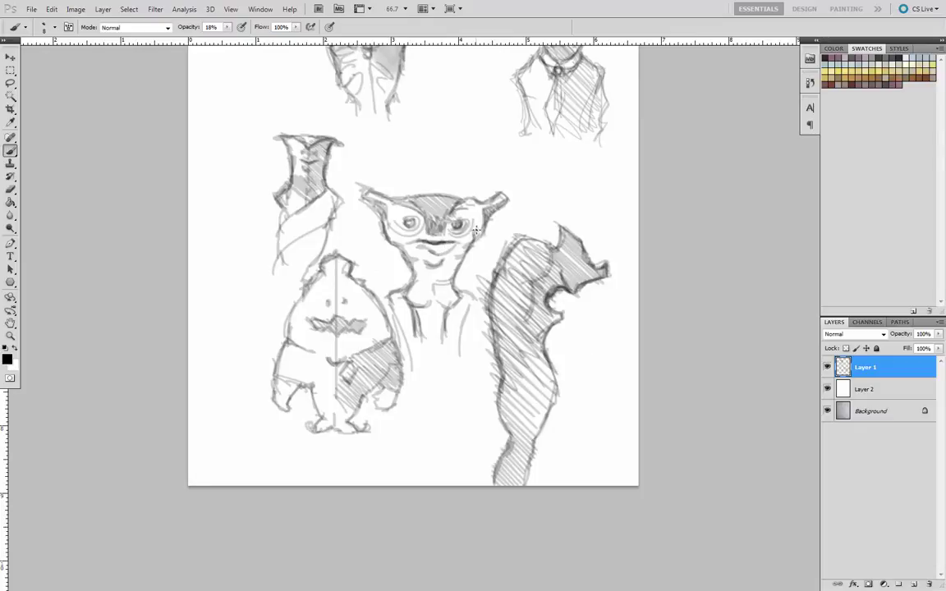
Hatch the wide-eyed character's lower face and chin, and add rings around its eyes
drag(462, 247, 456, 269)
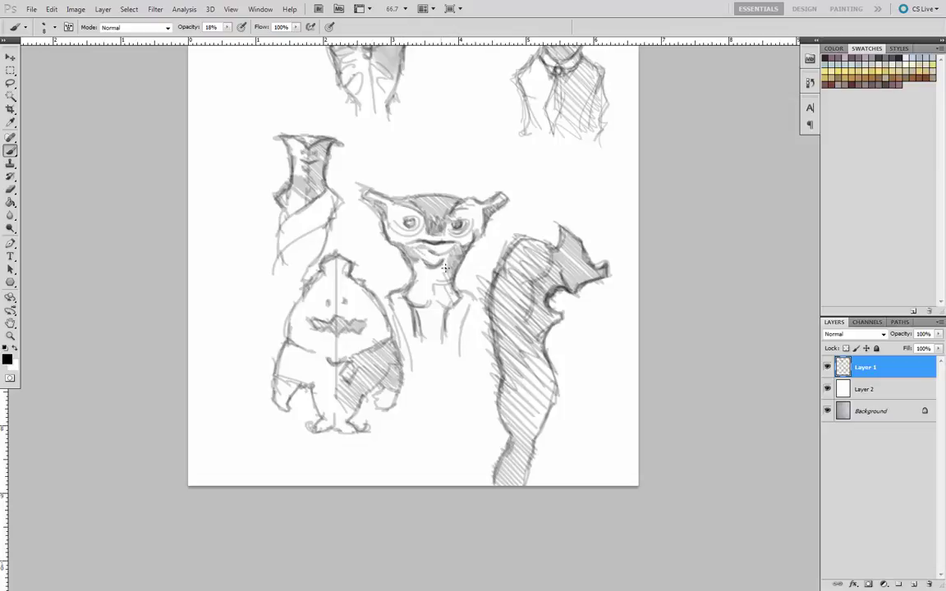
mouse_move(425, 260)
mouse_down()
mouse_move(440, 274)
mouse_move(431, 284)
mouse_up()
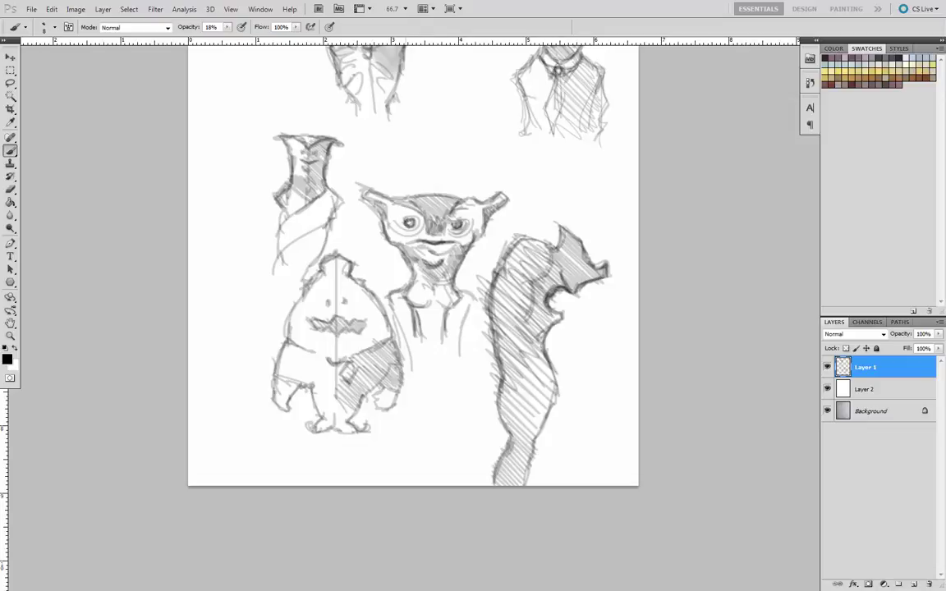
mouse_move(459, 220)
mouse_down()
mouse_move(397, 227)
mouse_move(464, 235)
mouse_move(475, 219)
mouse_move(427, 225)
mouse_move(453, 237)
mouse_up()
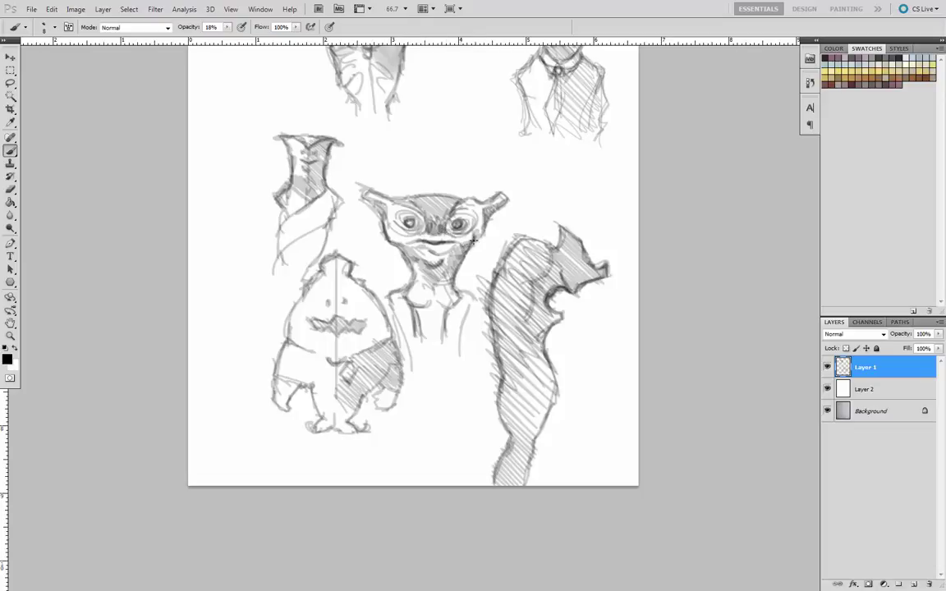
Thicken the wide-eyed character's neck outline, draw a knot at its collar and hatch one side of its jacket
drag(462, 261, 459, 295)
drag(408, 269, 408, 299)
mouse_move(424, 294)
mouse_down()
mouse_move(434, 305)
mouse_move(387, 297)
mouse_move(404, 338)
mouse_up()
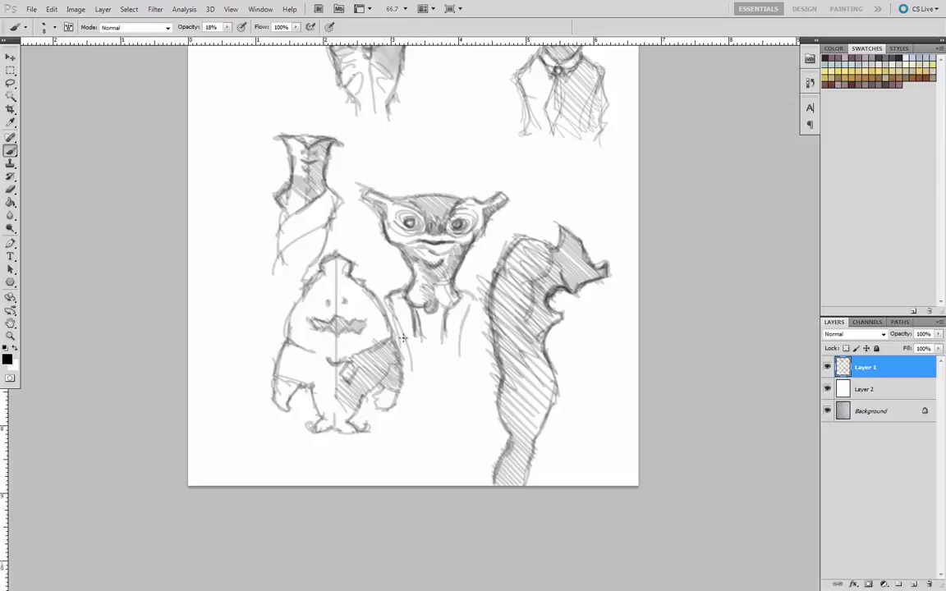
mouse_move(455, 289)
mouse_down()
mouse_move(464, 324)
mouse_move(474, 303)
mouse_move(453, 291)
mouse_move(469, 315)
mouse_move(450, 308)
mouse_move(462, 327)
mouse_move(439, 314)
mouse_move(451, 373)
mouse_up()
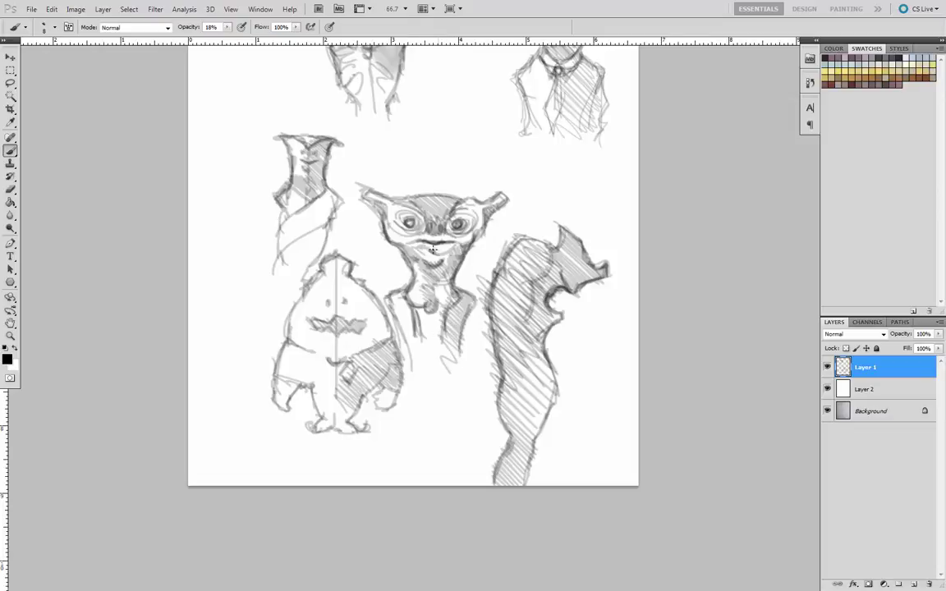
Add creases below the wide-eyed character's mouth and cap both ear stalks with round knobs
mouse_move(430, 250)
mouse_down()
mouse_move(444, 247)
mouse_move(426, 248)
mouse_up()
mouse_move(359, 186)
mouse_down()
mouse_move(386, 195)
mouse_move(385, 213)
mouse_up()
drag(501, 195, 510, 191)
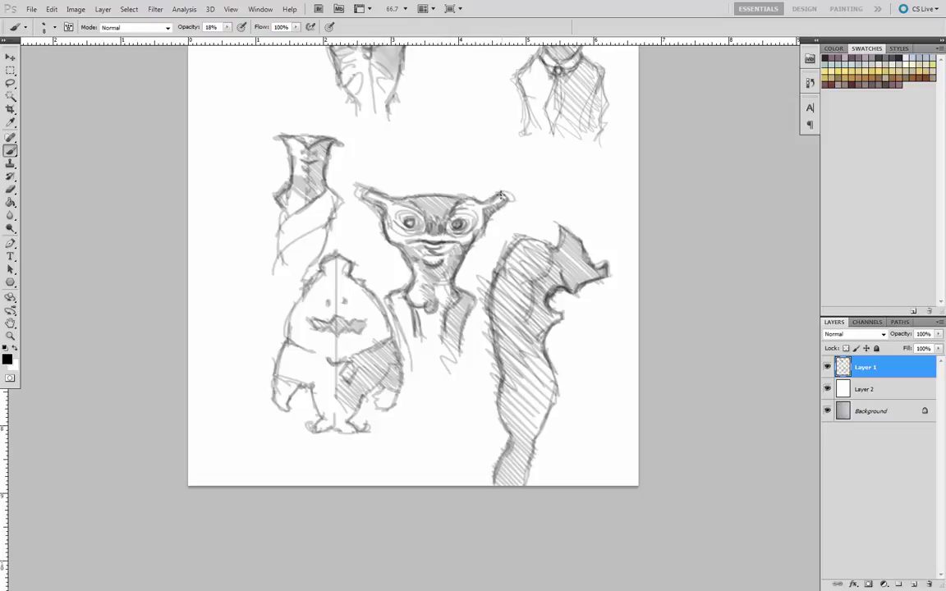
drag(366, 177, 357, 181)
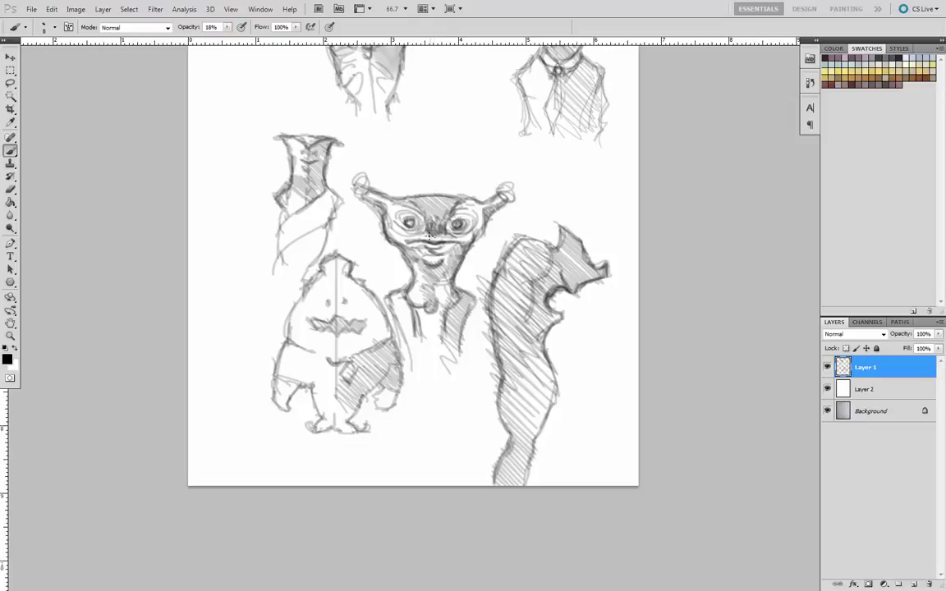
Refine the wide-eyed character's mouth with a small mark at one corner, and darken its collar and jacket edge
mouse_move(421, 235)
mouse_down()
mouse_move(442, 239)
mouse_move(407, 223)
mouse_up()
mouse_move(453, 292)
mouse_down()
mouse_move(477, 315)
mouse_move(477, 303)
mouse_move(454, 366)
mouse_up()
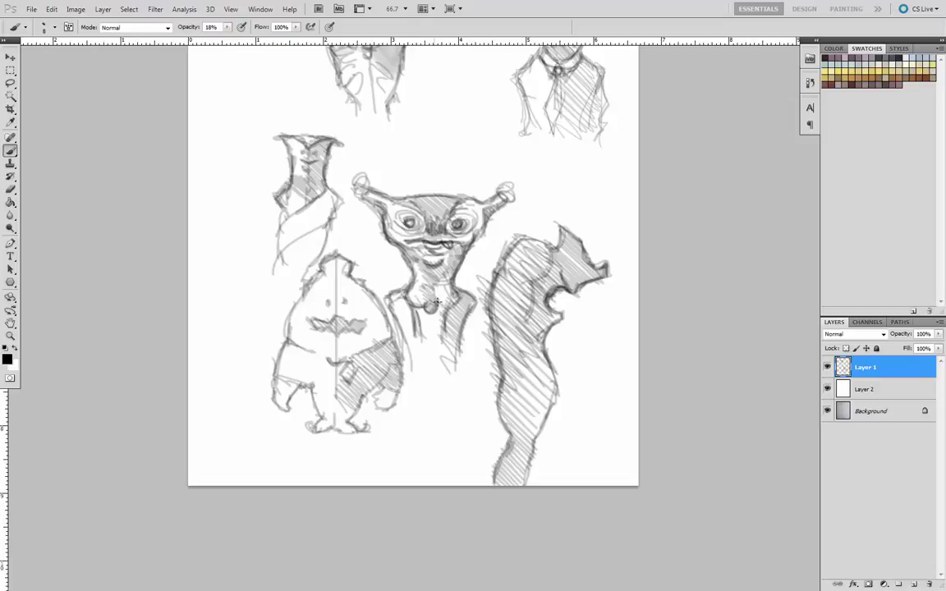
drag(265, 322, 284, 403)
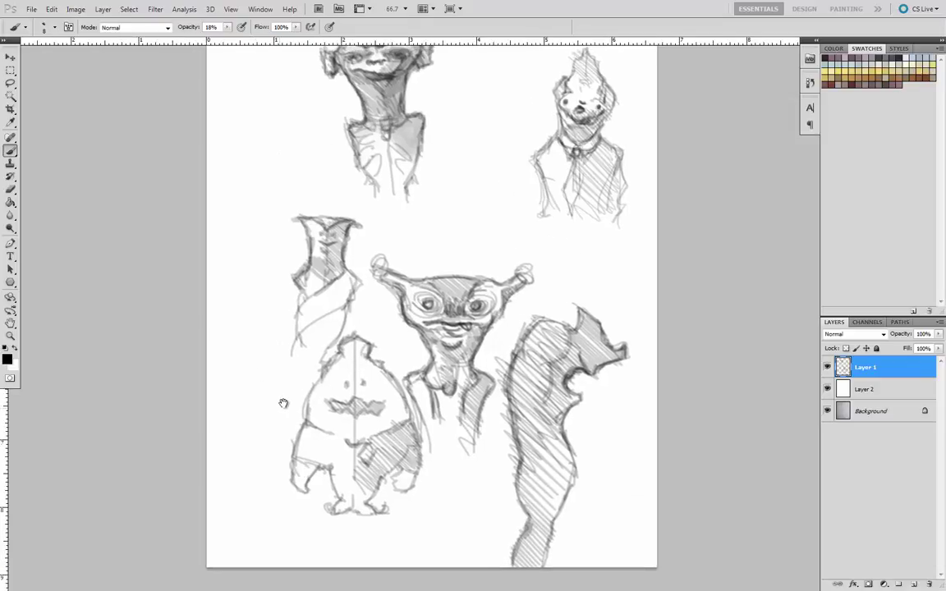
Hide Layer 1 with the finished sketches and add a new empty layer above it
click(827, 367)
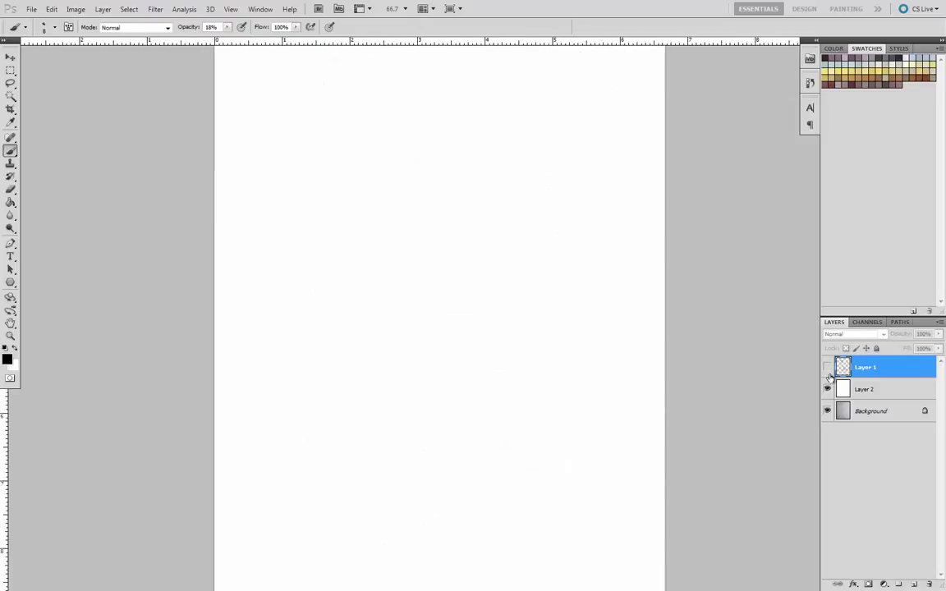
click(899, 584)
Rename Layer 1 to "skrtchs1" and the new empty layer to "sketches2"
double_click(861, 393)
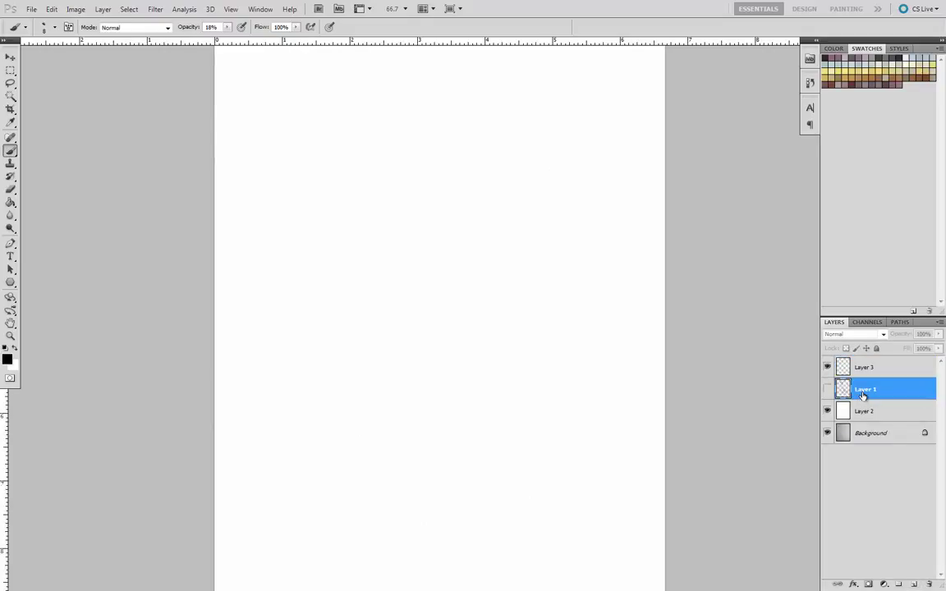
click(618, 147)
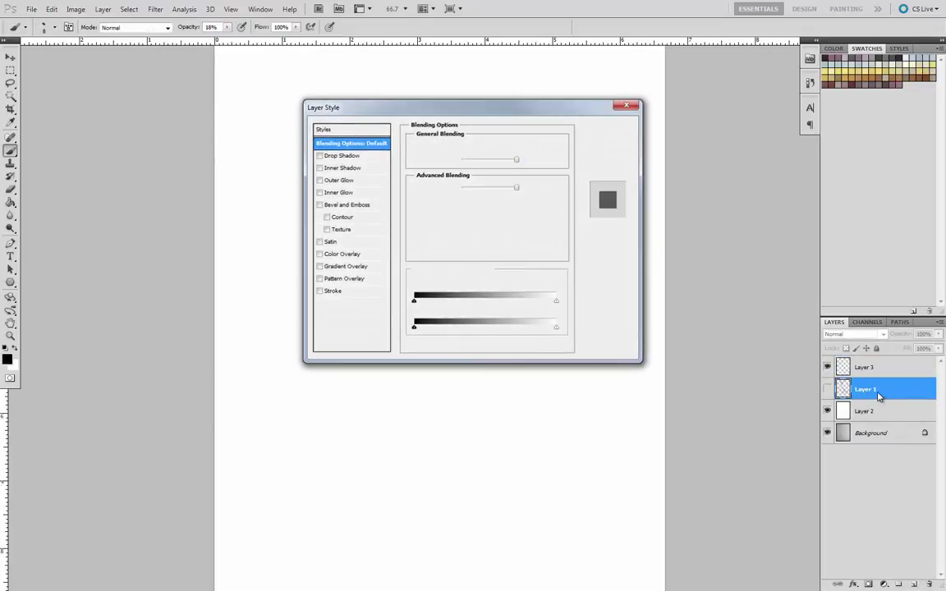
double_click(864, 391)
text(s)
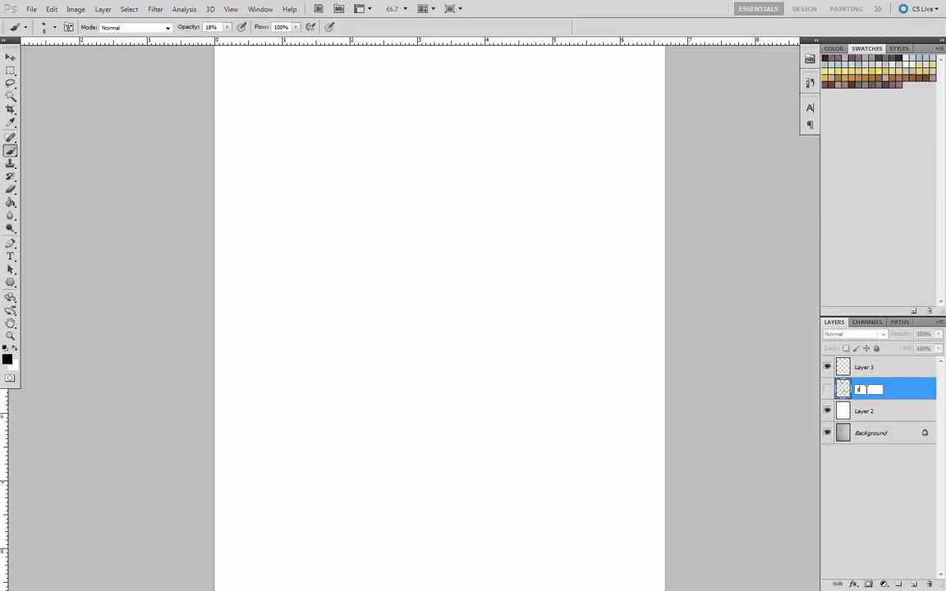
text(krtchs1)
key(Return)
double_click(871, 368)
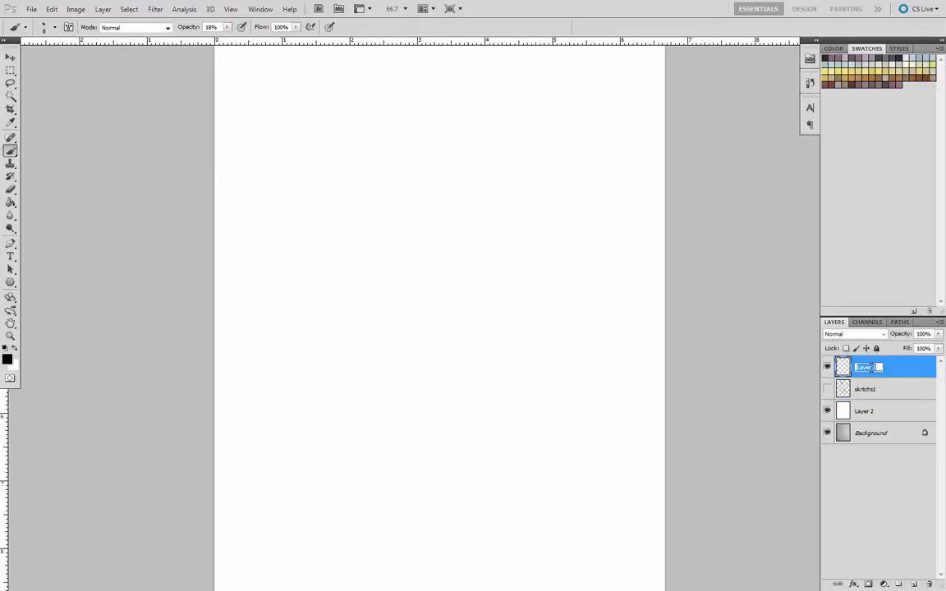
text(sketches2)
key(Return)
Hide the white Layer 2 so the textured background is exposed
click(827, 411)
drag(201, 395, 218, 382)
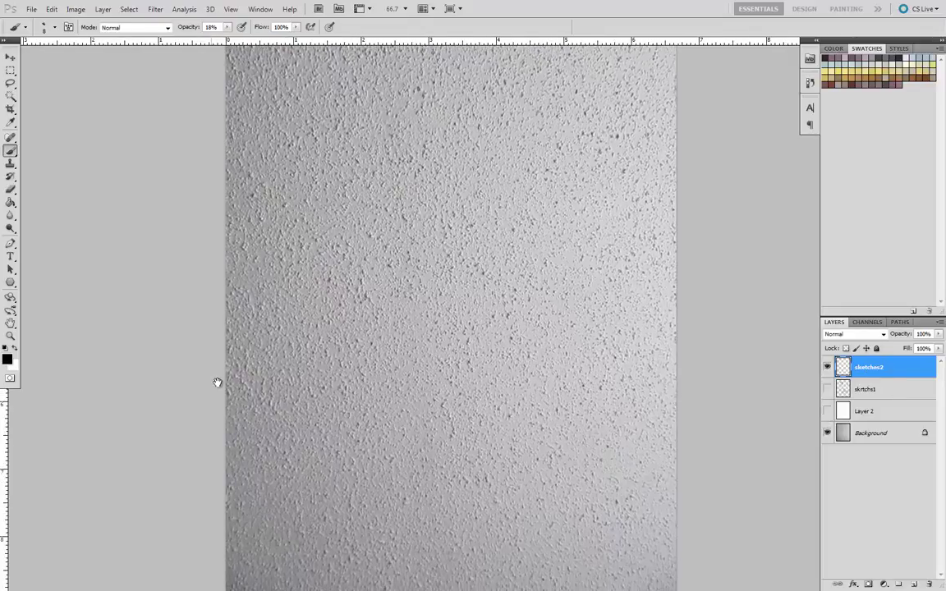
key(ctrl+minus)
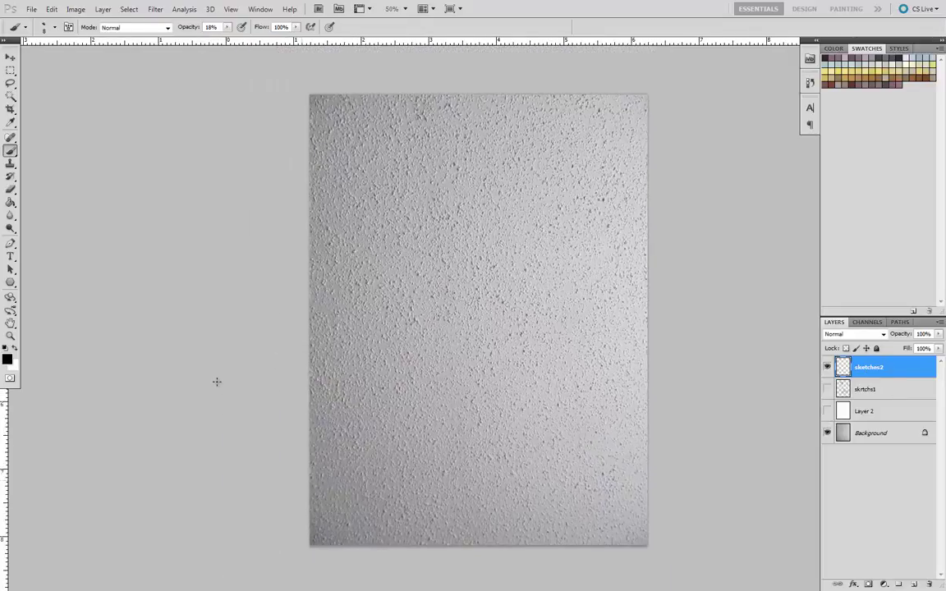
Try to rotate the empty sketches2 layer by 180°
click(52, 9)
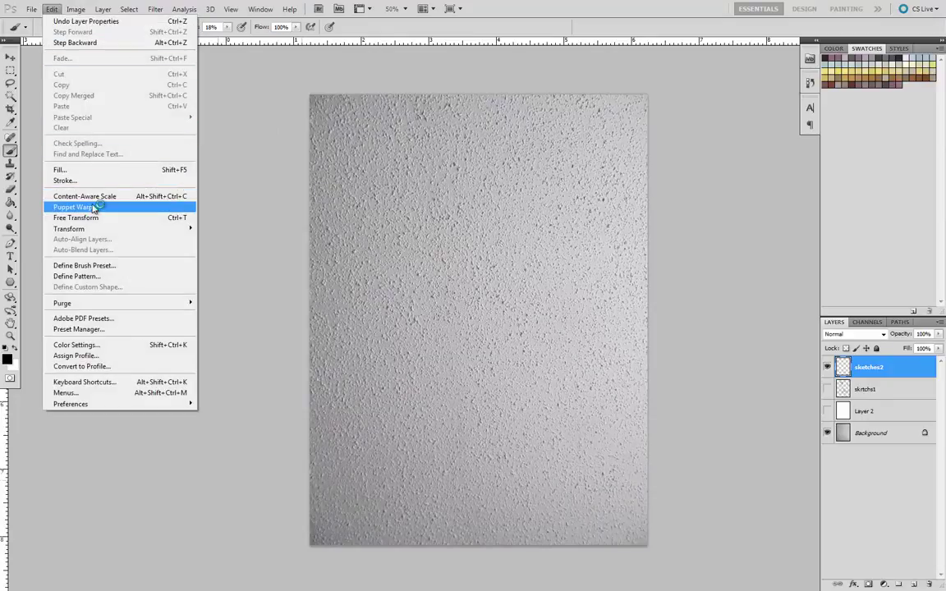
mouse_move(128, 233)
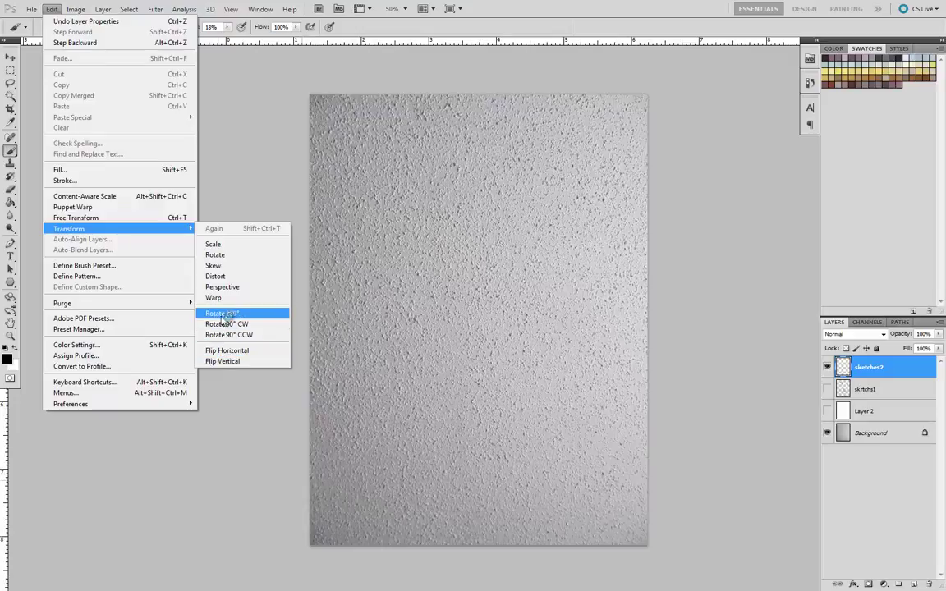
click(225, 314)
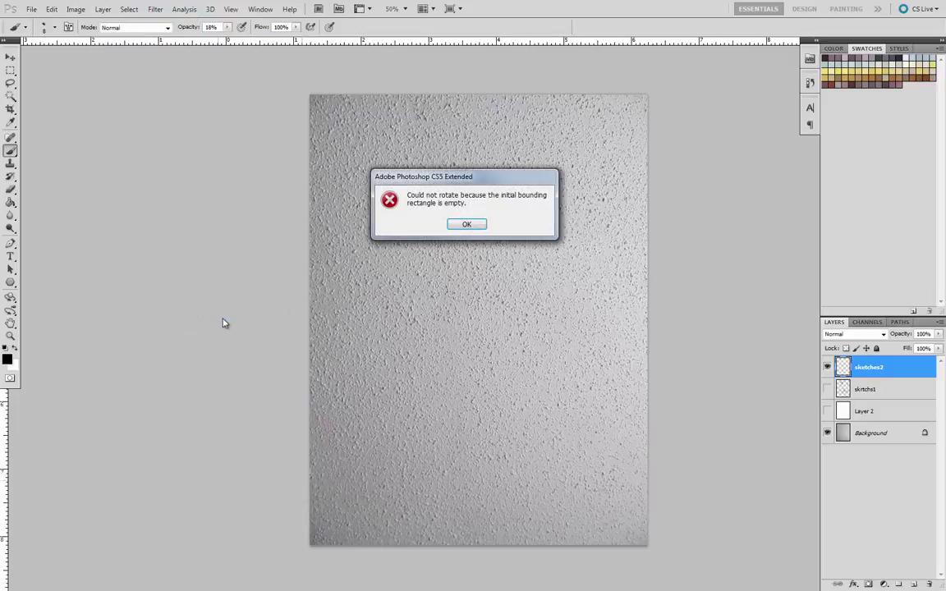
click(462, 224)
Replace the locked Background layer with a duplicate named "Background copy", rotated 180°
click(873, 436)
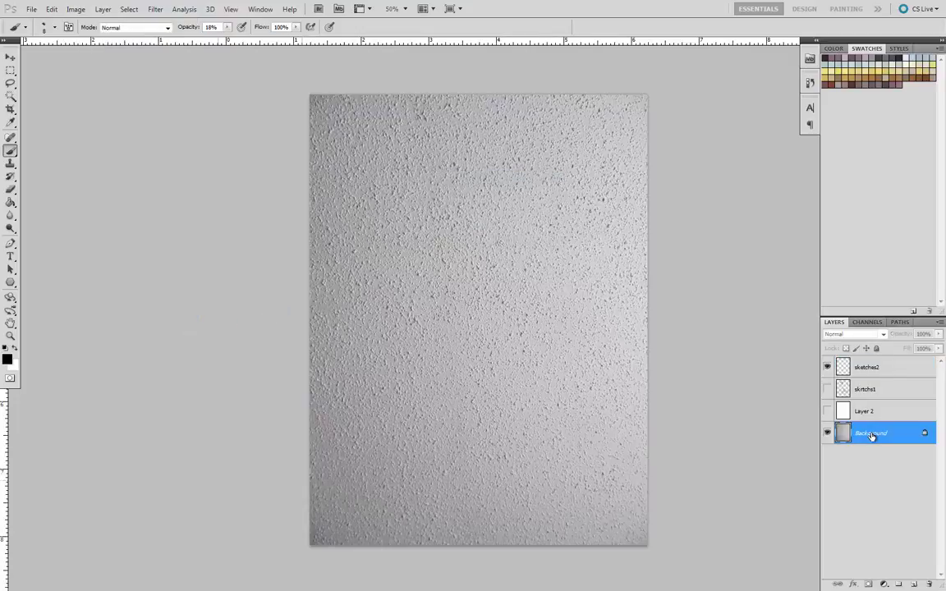
click(51, 10)
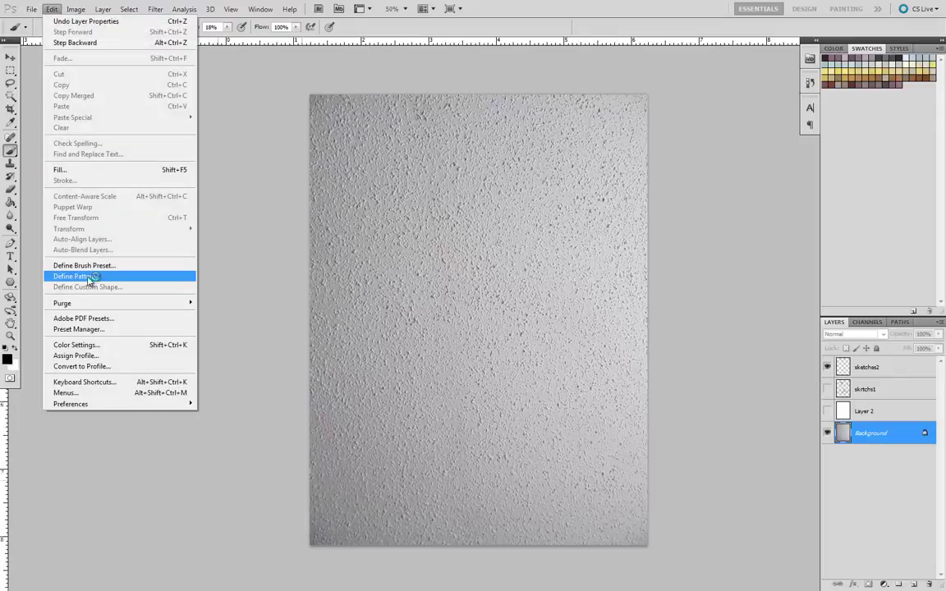
click(887, 439)
right_click(909, 441)
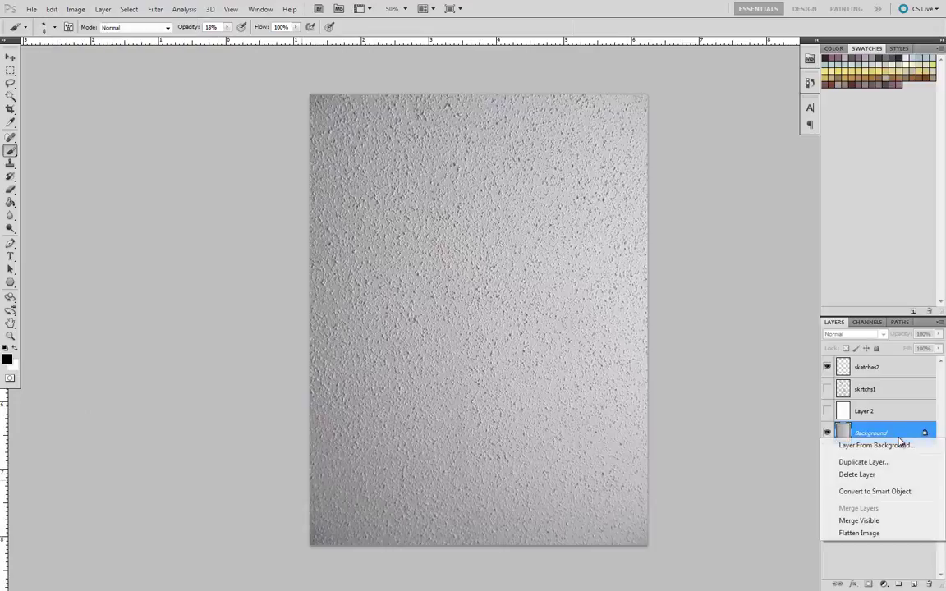
click(860, 462)
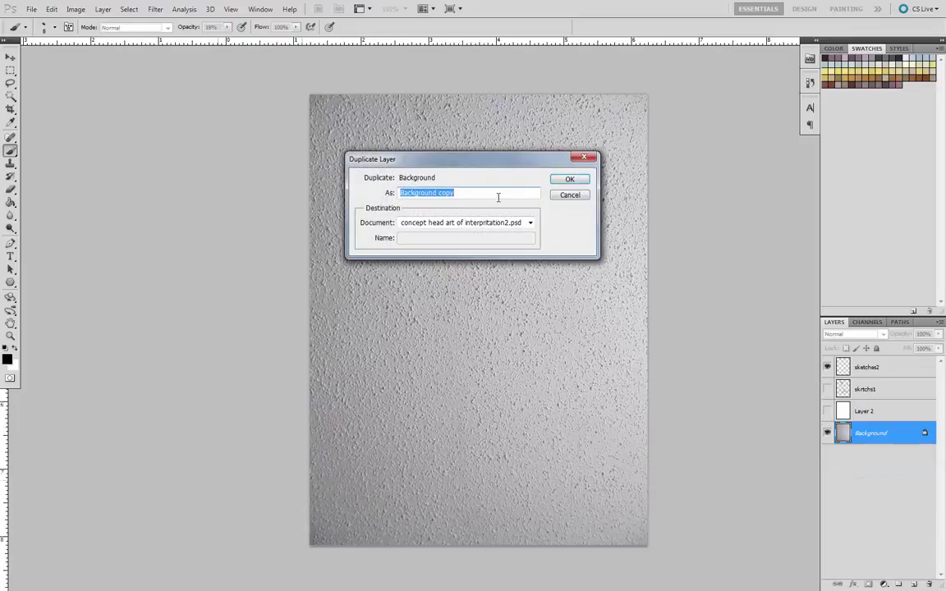
click(566, 179)
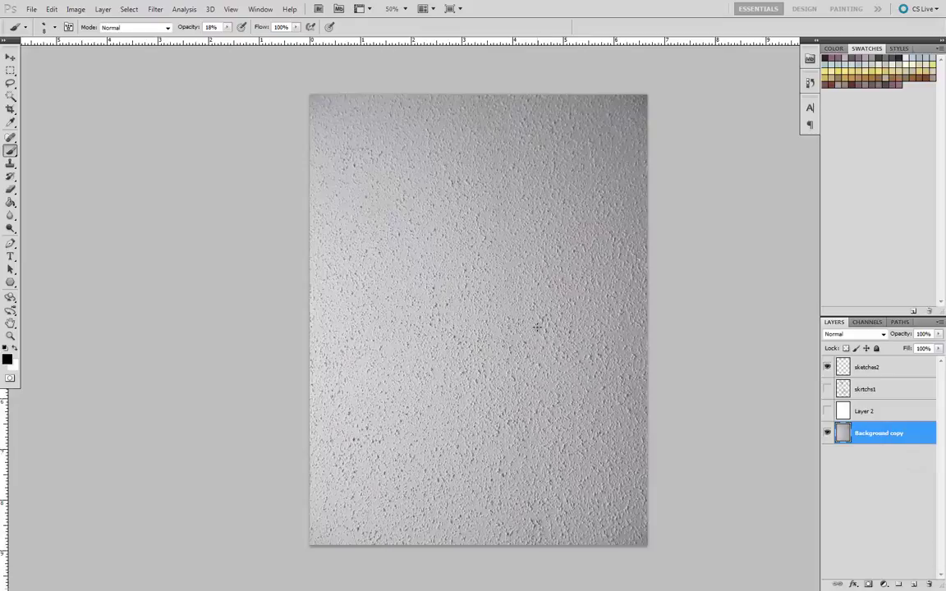
Make the sketches2 layer active for drawing and set the brush size to 15
key(ctrl+plus)
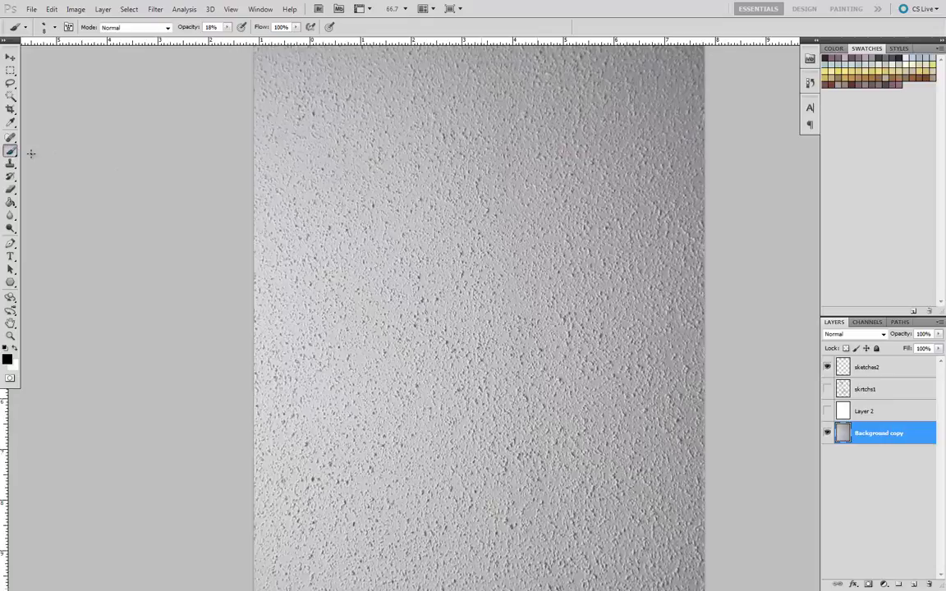
click(869, 366)
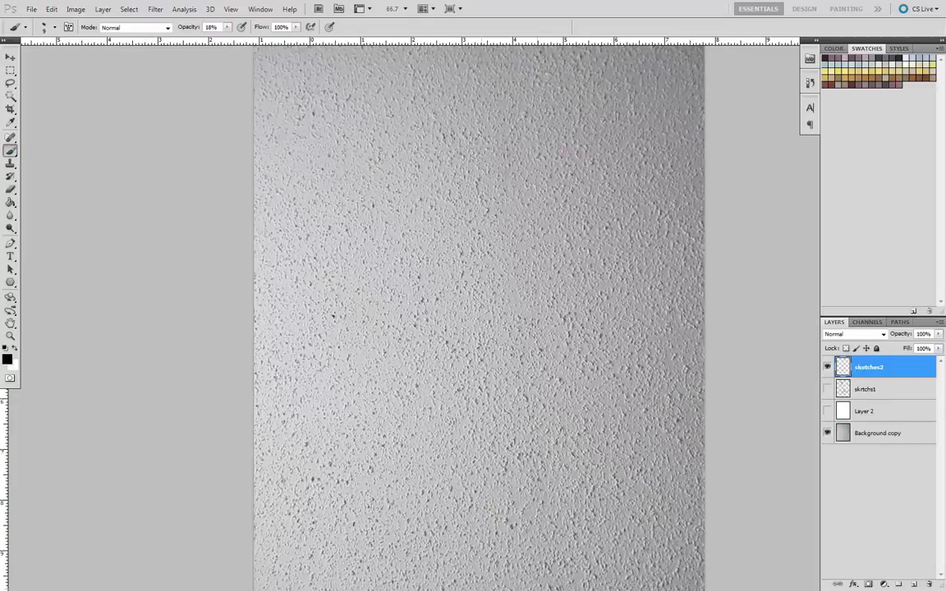
scroll(175, 342, down, 3)
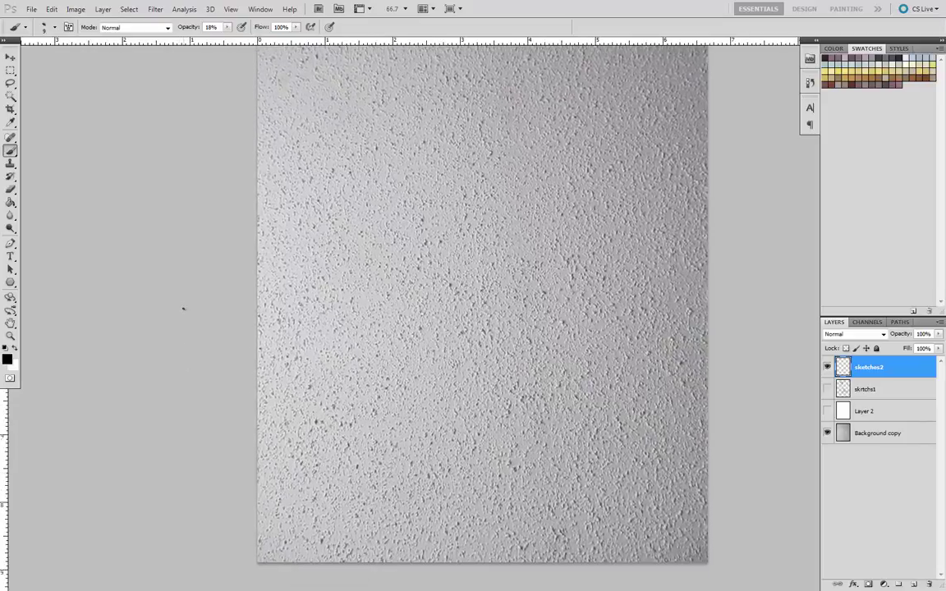
key(ctrl+minus)
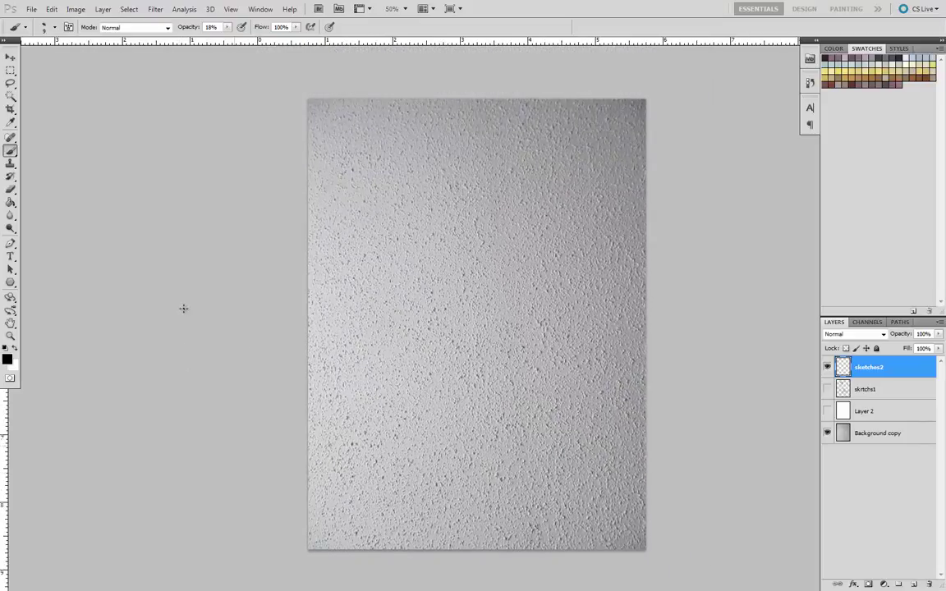
scroll(203, 275, down, 2)
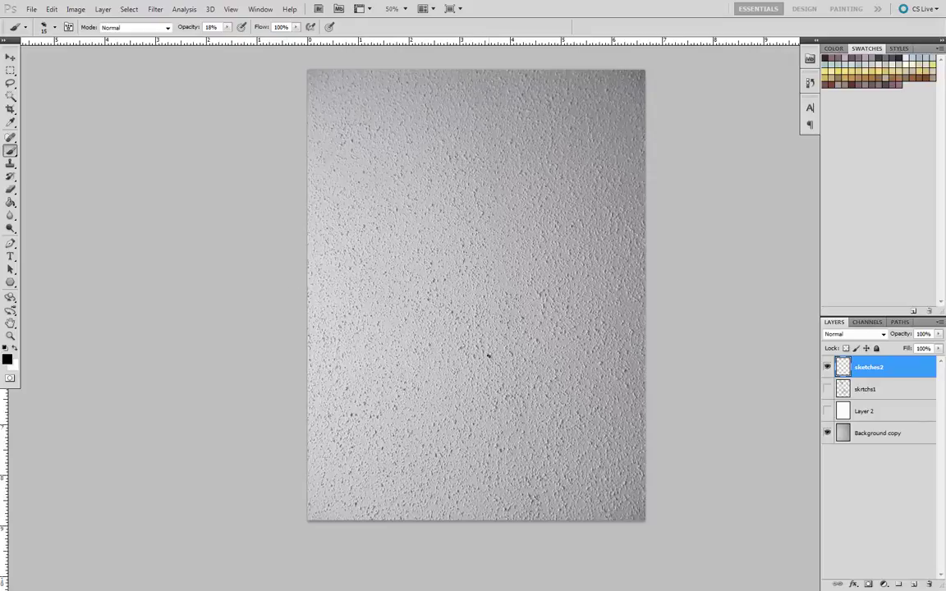
key(bracketleft)
mouse_move(496, 350)
mouse_down()
mouse_move(457, 351)
mouse_move(479, 351)
mouse_move(519, 319)
mouse_up()
mouse_move(441, 279)
mouse_down()
mouse_move(429, 285)
mouse_move(436, 318)
mouse_up()
drag(532, 283, 539, 343)
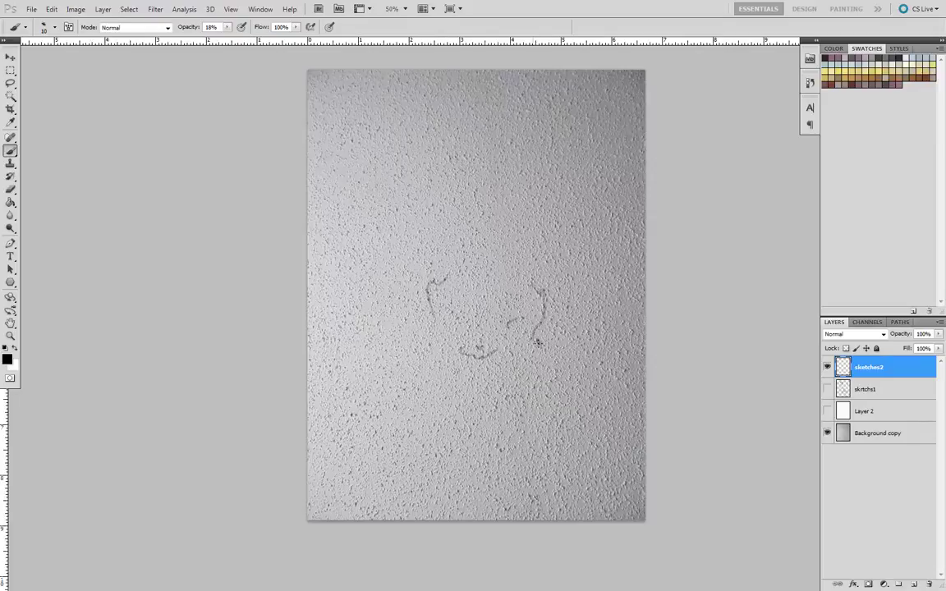
drag(433, 317, 428, 337)
click(10, 189)
key(bracketright)
key(bracketright)
key(bracketright)
key(bracketright)
mouse_move(454, 352)
mouse_down()
mouse_move(487, 323)
mouse_move(543, 337)
mouse_move(532, 293)
mouse_move(499, 308)
mouse_move(432, 320)
mouse_up()
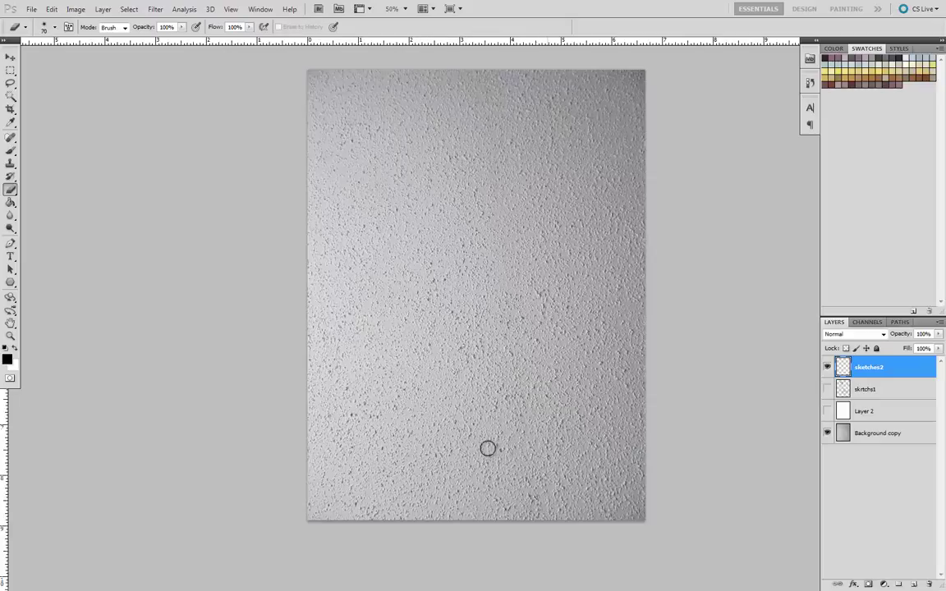
With a size 15 brush, start a new face with a V-shaped nose, small mouth, chin strokes and side contours
click(10, 150)
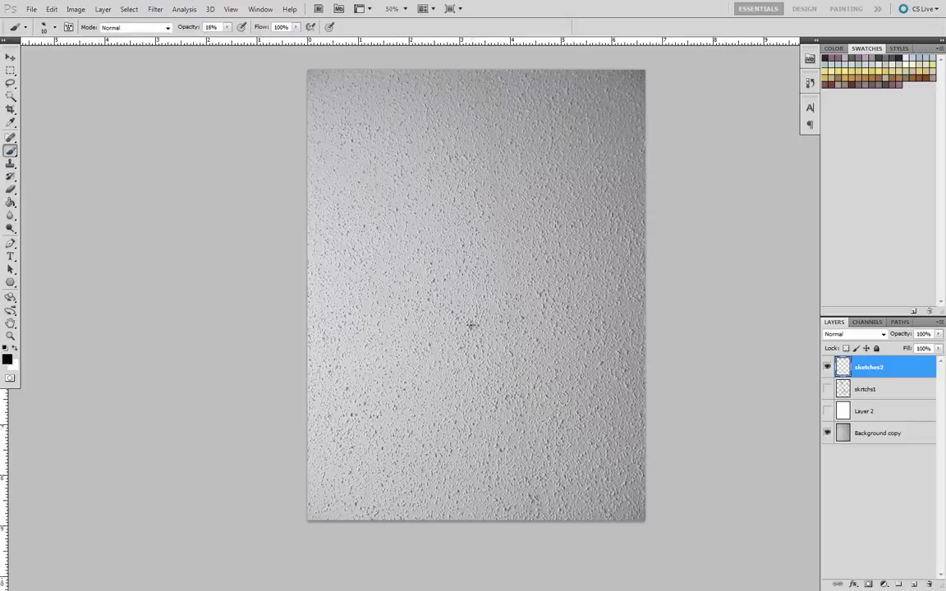
key(bracketright)
drag(470, 327, 461, 306)
drag(537, 331, 542, 292)
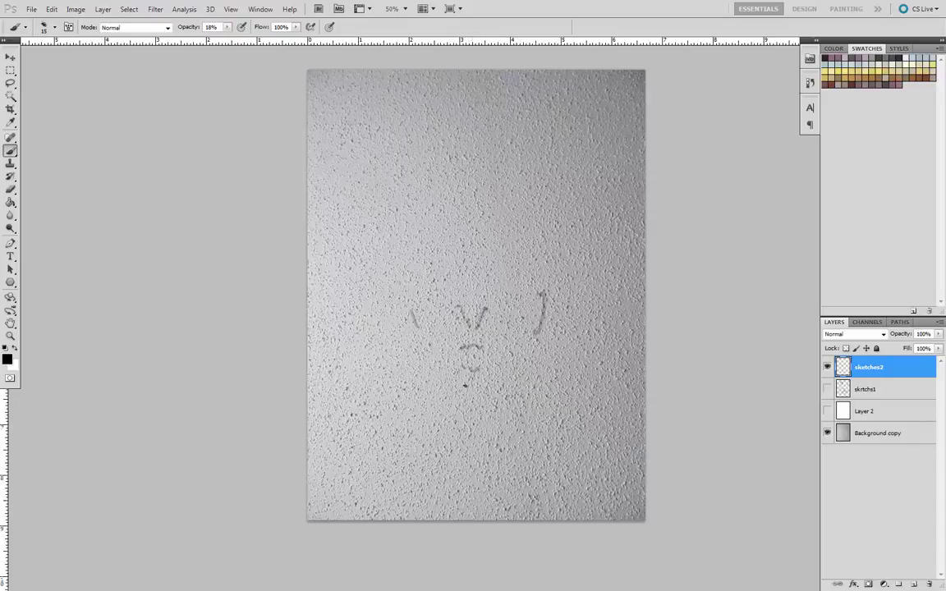
drag(487, 382, 464, 388)
key(])
Add forehead creases, four dot eyes and short cheek contours to the new face
drag(457, 262, 459, 271)
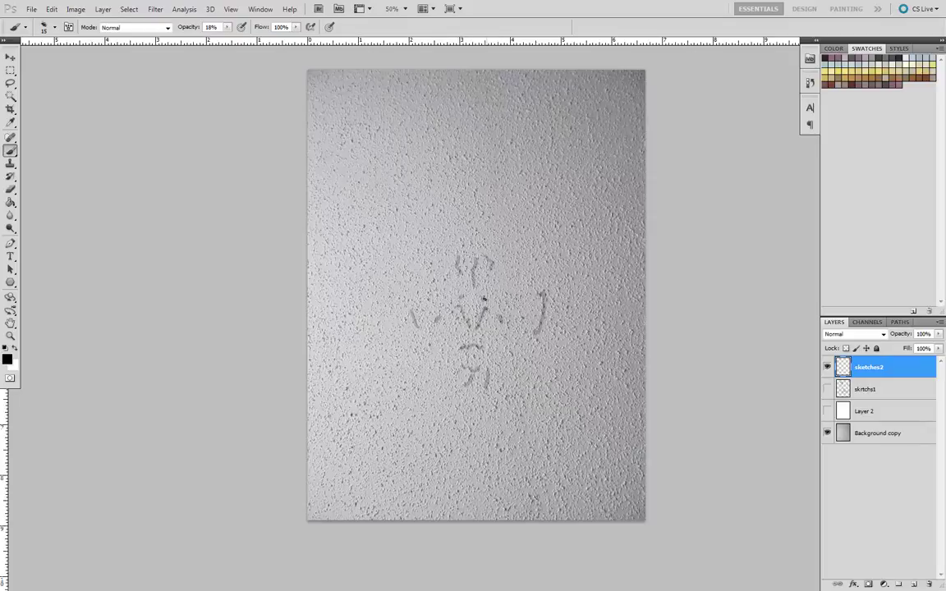
drag(505, 336, 497, 321)
drag(428, 329, 443, 338)
key(bracketleft)
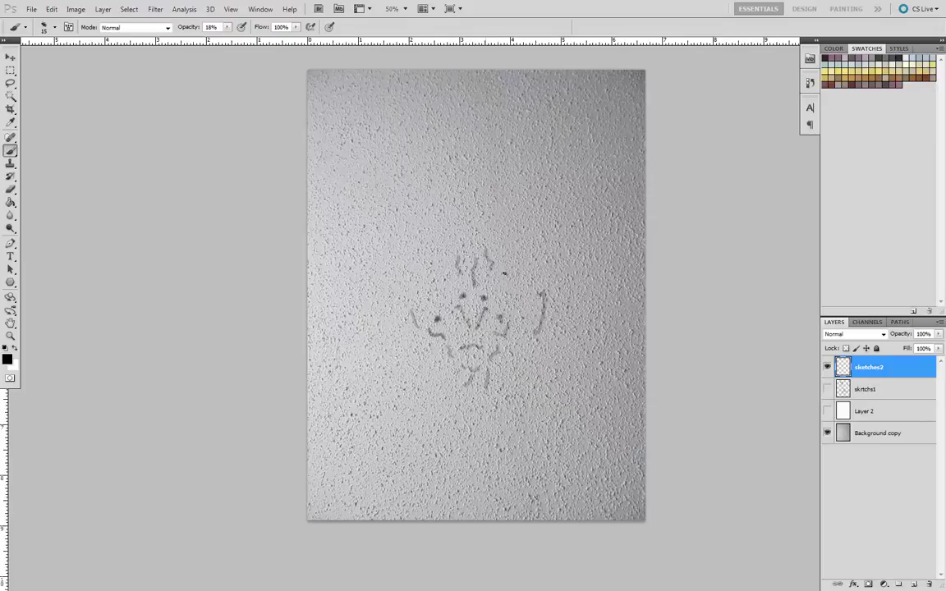
Outline the head's sloping brow and wide flared side, extend the jaw lines and fill in the mouth
drag(504, 273, 525, 291)
drag(428, 283, 447, 258)
mouse_move(430, 287)
mouse_down()
mouse_move(405, 297)
mouse_move(402, 312)
mouse_move(463, 369)
mouse_move(457, 376)
mouse_up()
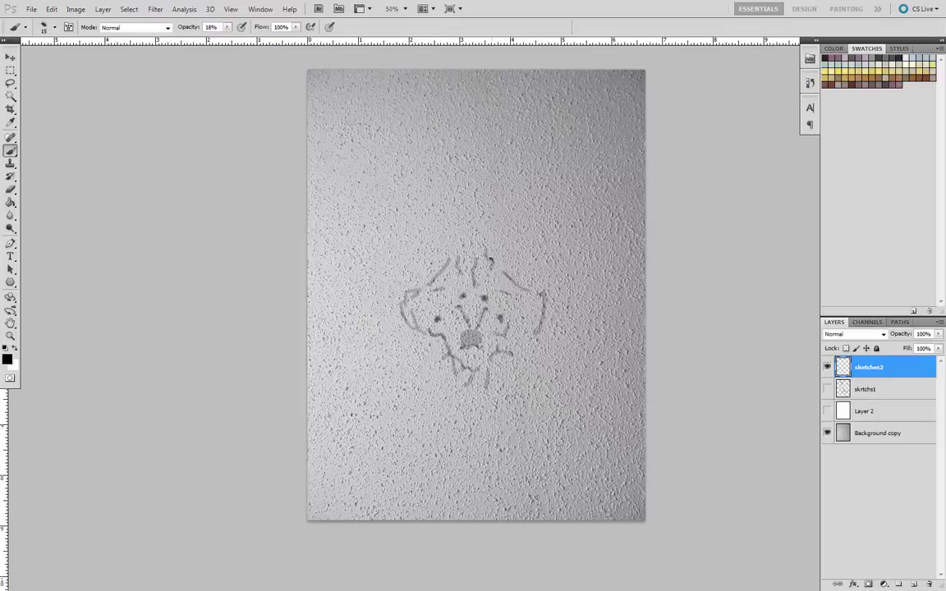
mouse_move(441, 271)
mouse_down()
mouse_move(405, 287)
mouse_move(399, 305)
mouse_move(431, 335)
mouse_up()
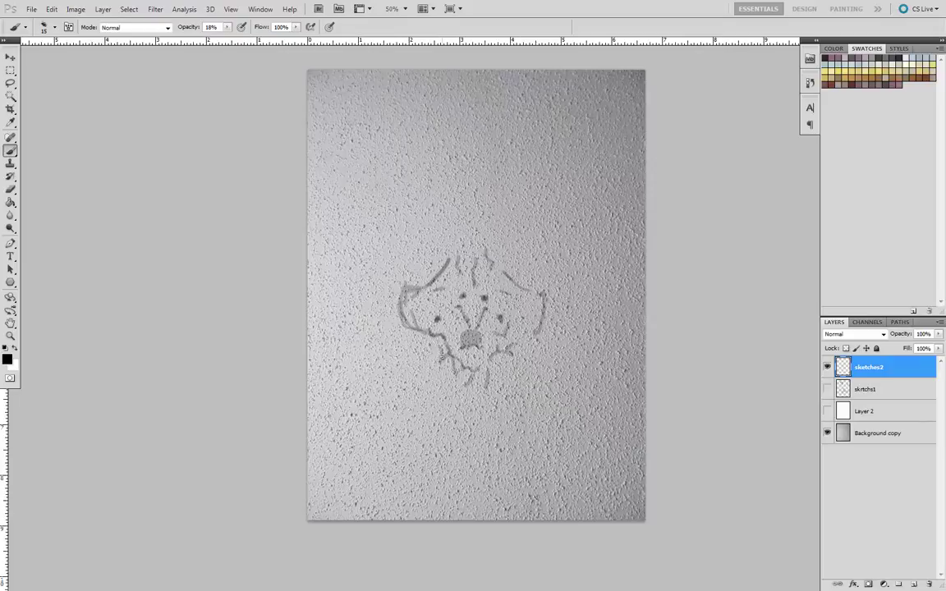
Draw the neck lines below the jaw, extend one long shoulder line outward and darken the mouth
mouse_move(444, 357)
mouse_down()
mouse_move(466, 388)
mouse_move(499, 367)
mouse_move(468, 380)
mouse_move(493, 389)
mouse_up()
drag(450, 363, 458, 394)
mouse_move(451, 366)
mouse_down()
mouse_move(453, 385)
mouse_move(393, 279)
mouse_move(394, 265)
mouse_up()
key(ctrl+plus)
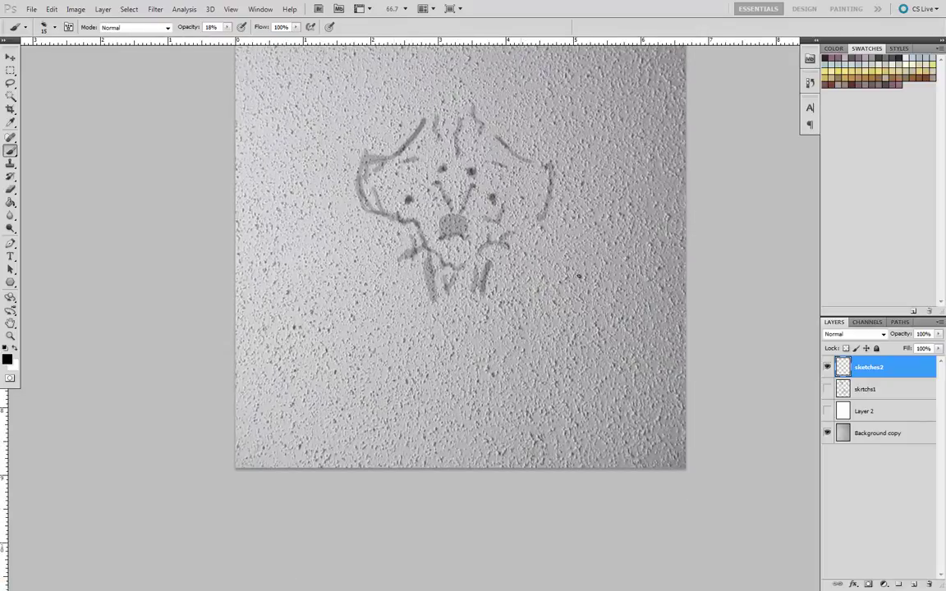
drag(579, 276, 500, 241)
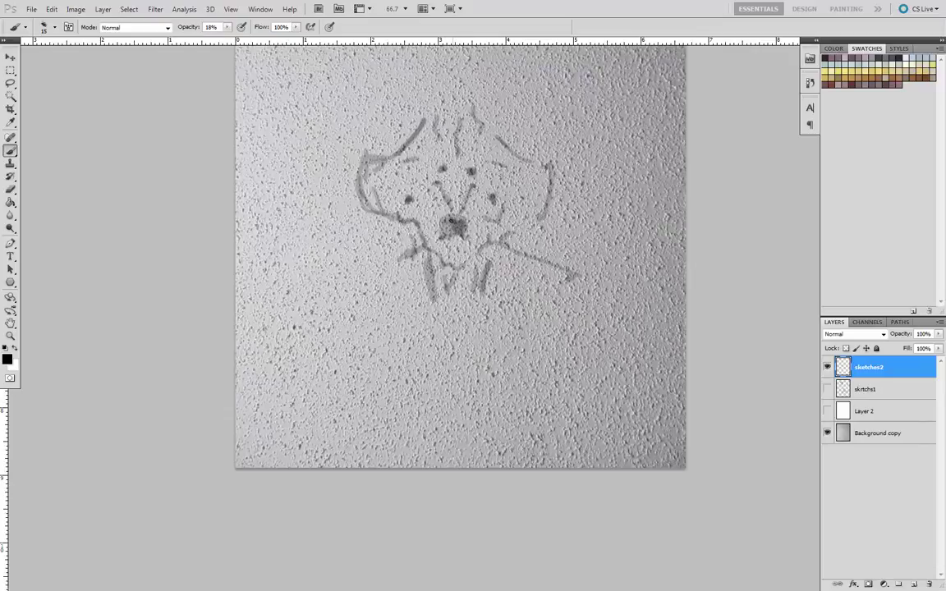
mouse_move(452, 221)
mouse_down()
mouse_move(455, 231)
mouse_move(448, 221)
mouse_up()
drag(351, 243, 338, 293)
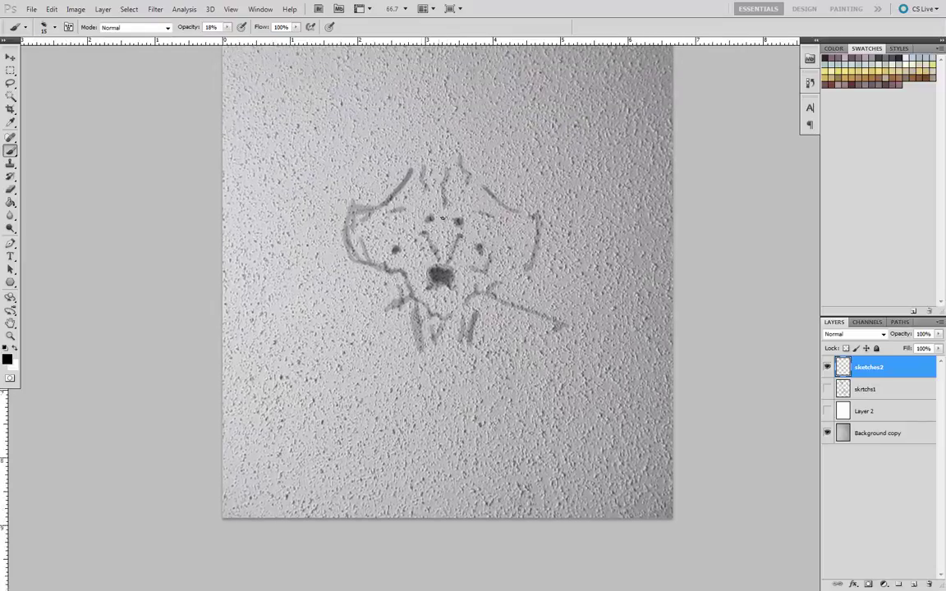
Show the white Layer 2 again behind the sketches2 drawing
click(828, 367)
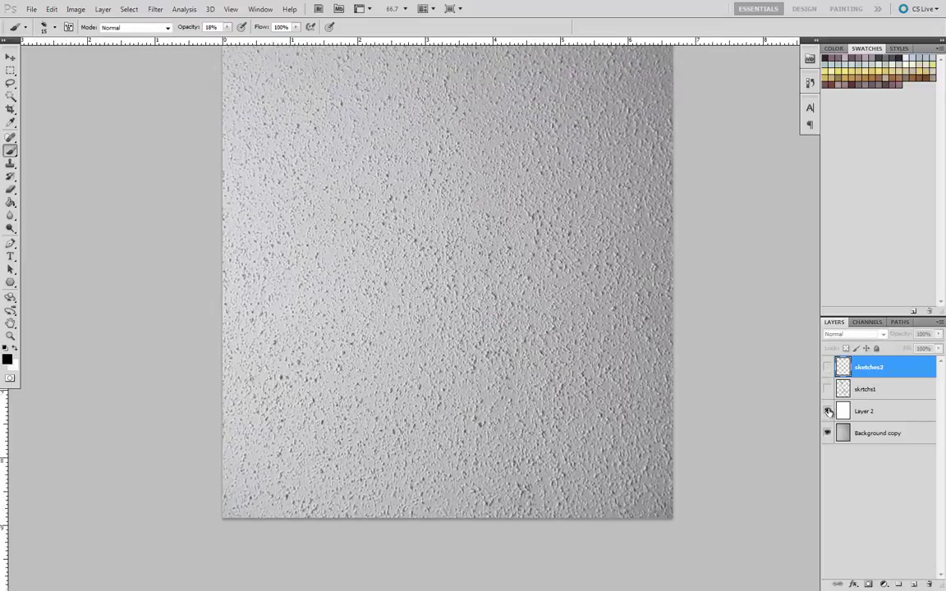
click(827, 411)
click(828, 367)
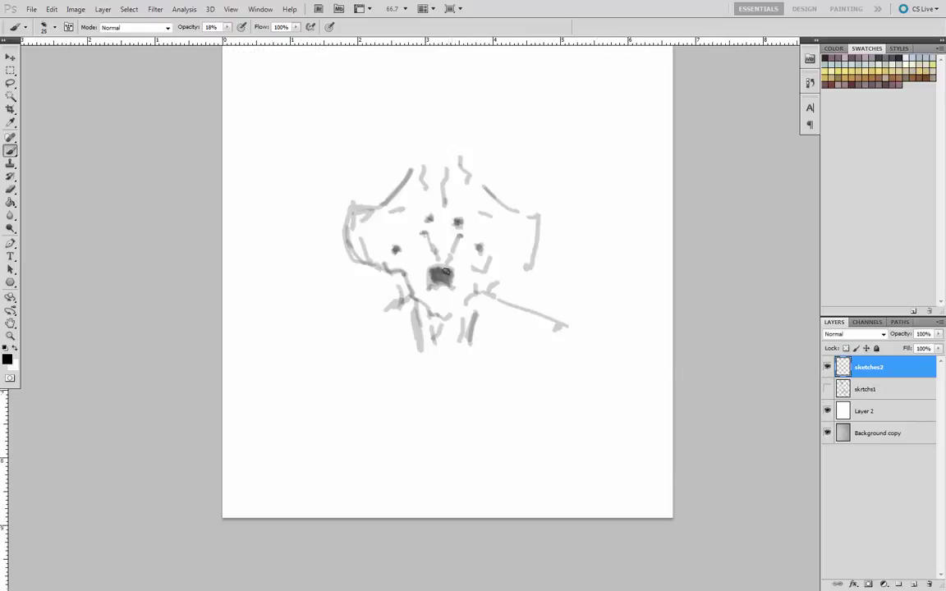
Outline the flat-topped crown of the head with a thicker brush and reinforce the sloping brow lines
mouse_move(483, 189)
mouse_down()
mouse_move(433, 146)
mouse_move(410, 148)
mouse_move(411, 168)
mouse_move(386, 203)
mouse_up()
drag(469, 153, 427, 139)
mouse_move(430, 145)
mouse_down()
mouse_move(411, 148)
mouse_move(381, 197)
mouse_move(355, 205)
mouse_up()
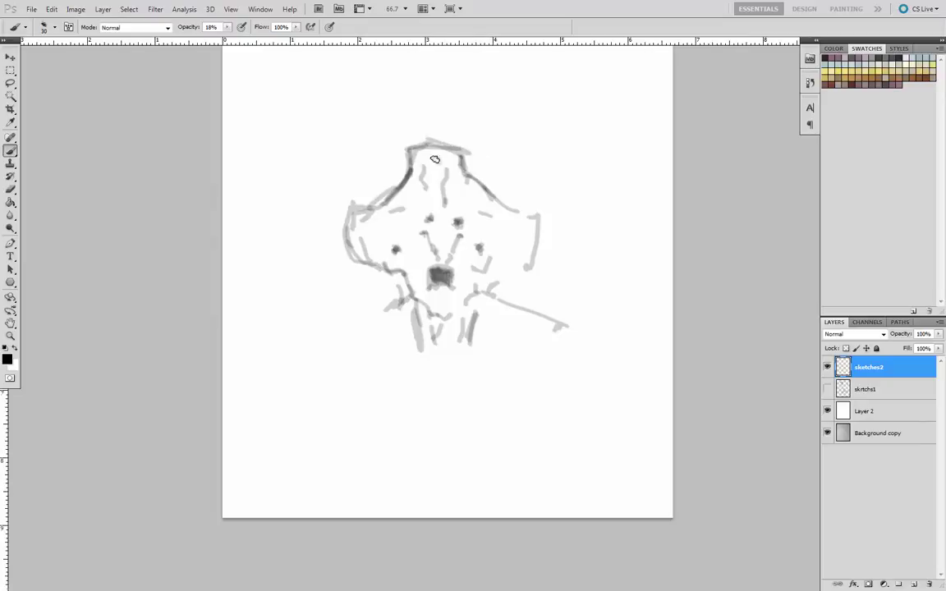
With the brush at 9% opacity and size 50, shade one side of the head, the neck and the shoulder
click(227, 27)
drag(232, 39, 224, 41)
key(bracketright)
mouse_move(454, 159)
mouse_down()
mouse_move(457, 203)
mouse_move(527, 223)
mouse_move(478, 202)
mouse_move(525, 253)
mouse_move(475, 291)
mouse_move(479, 305)
mouse_move(498, 308)
mouse_move(451, 323)
mouse_move(448, 363)
mouse_move(492, 315)
mouse_up()
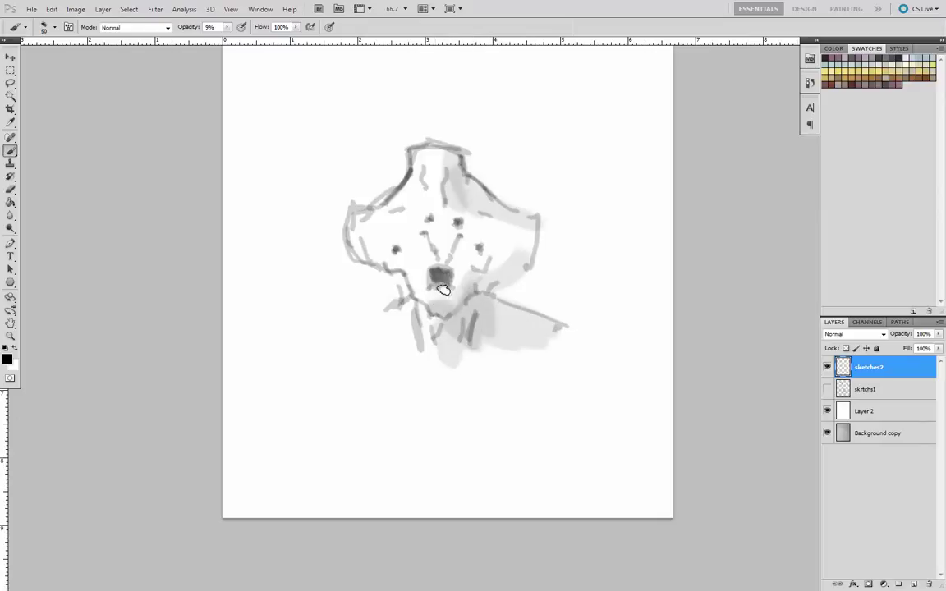
Shade the cheek beside the outer eye and the area around the mouth with the brush at size 60
key(])
mouse_move(477, 270)
mouse_down()
mouse_move(462, 279)
mouse_move(486, 272)
mouse_move(507, 245)
mouse_move(454, 186)
mouse_move(443, 202)
mouse_move(470, 238)
mouse_up()
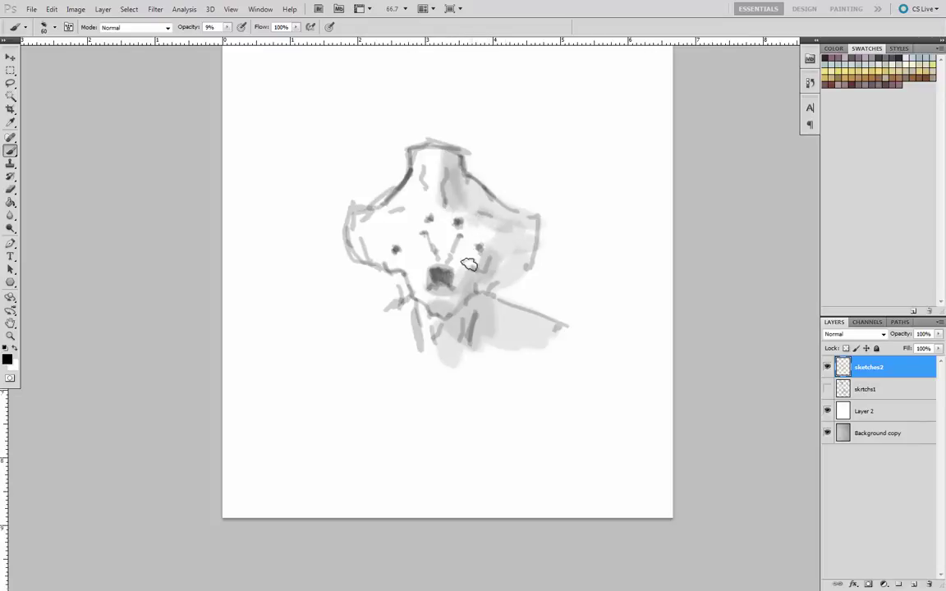
drag(450, 305, 460, 255)
Enlarge the brush to size 150 and lay a soft shadow down the middle of the face from crown to chin
key(])
key(])
key(])
key(])
key(])
key(])
key(])
mouse_move(443, 161)
mouse_down()
mouse_move(445, 302)
mouse_move(449, 294)
mouse_up()
key([)
key([)
key([)
key(])
key(])
drag(449, 168, 446, 301)
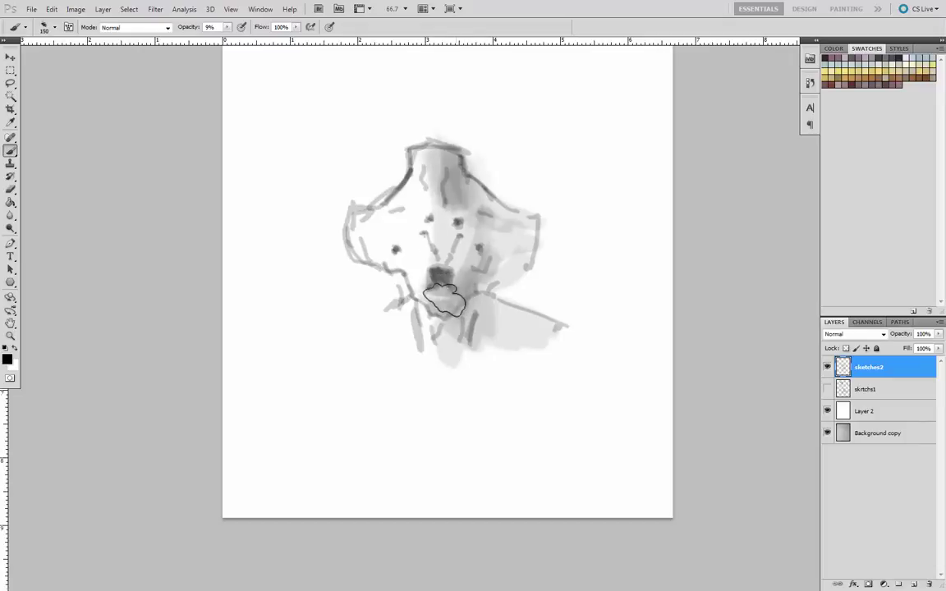
Reduce the brush to size 50 and switch the painting colour to white
key([)
key([)
key(bracketleft)
key(bracketleft)
key(bracketleft)
key(bracketleft)
key(bracketleft)
key(x)
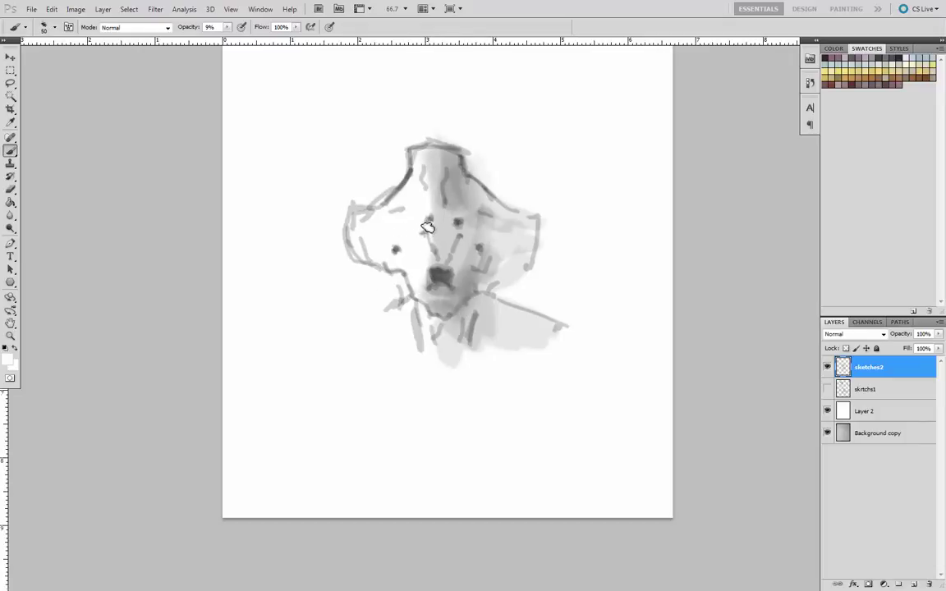
Clean up the edges around the dark mouth with a much smaller eraser
click(12, 190)
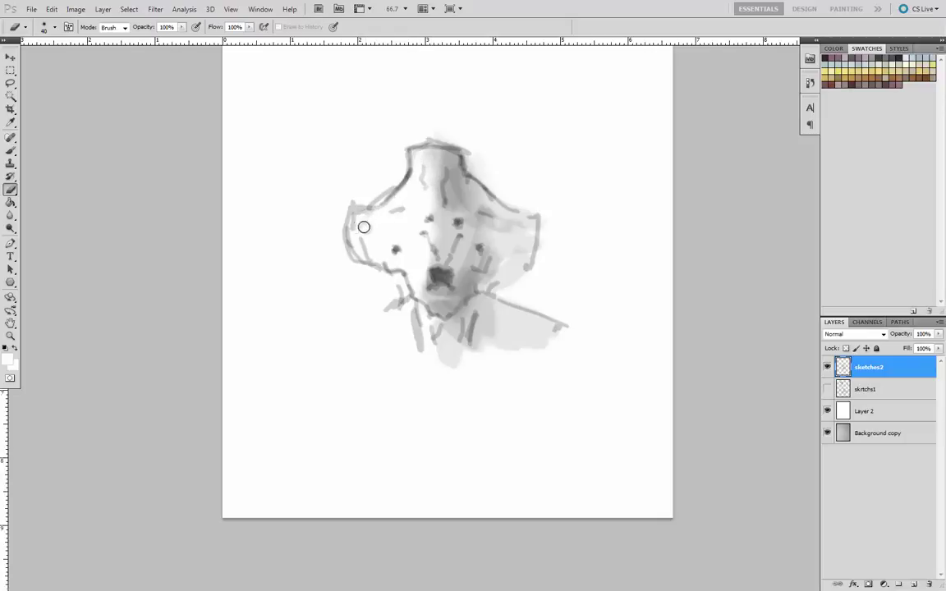
key(bracketleft)
key(bracketleft)
key(bracketleft)
key(bracketleft)
key(bracketleft)
key(bracketleft)
key(bracketleft)
key(bracketleft)
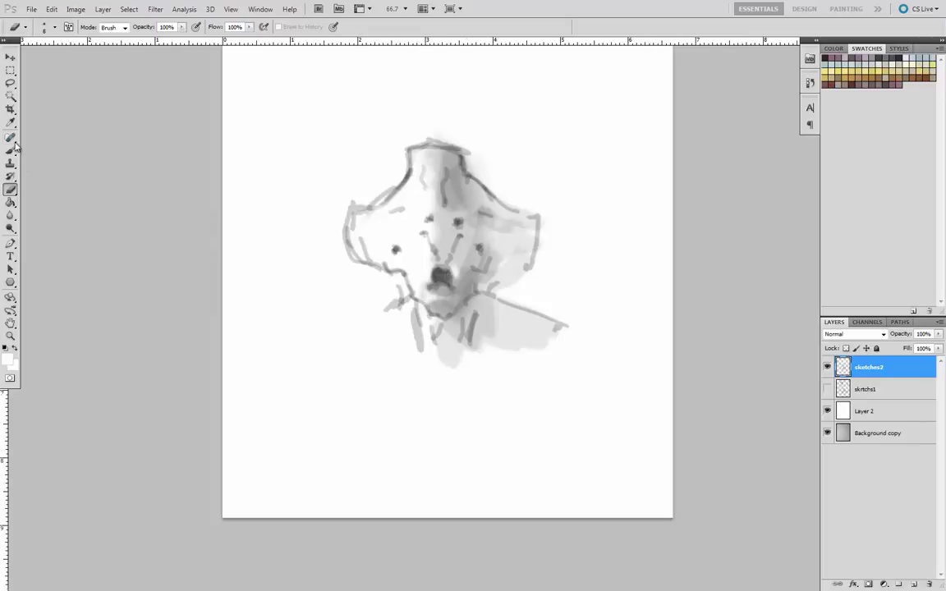
With a small black brush at 17% opacity, darken the shadow side of the jaw and hatch the two outer eyes
key(d)
click(15, 156)
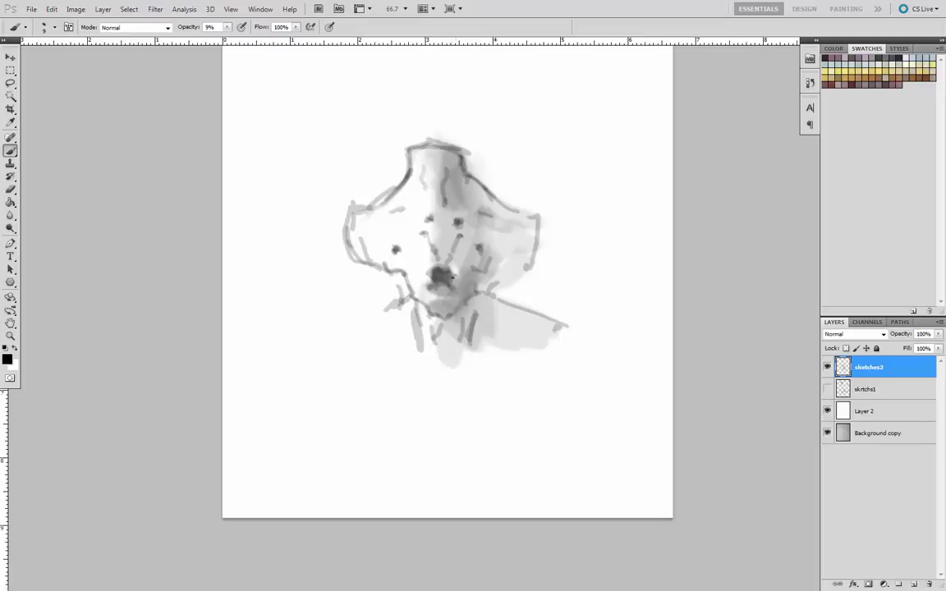
drag(189, 28, 212, 39)
mouse_move(485, 271)
mouse_down()
mouse_move(464, 300)
mouse_move(457, 281)
mouse_move(448, 318)
mouse_move(439, 312)
mouse_move(443, 287)
mouse_up()
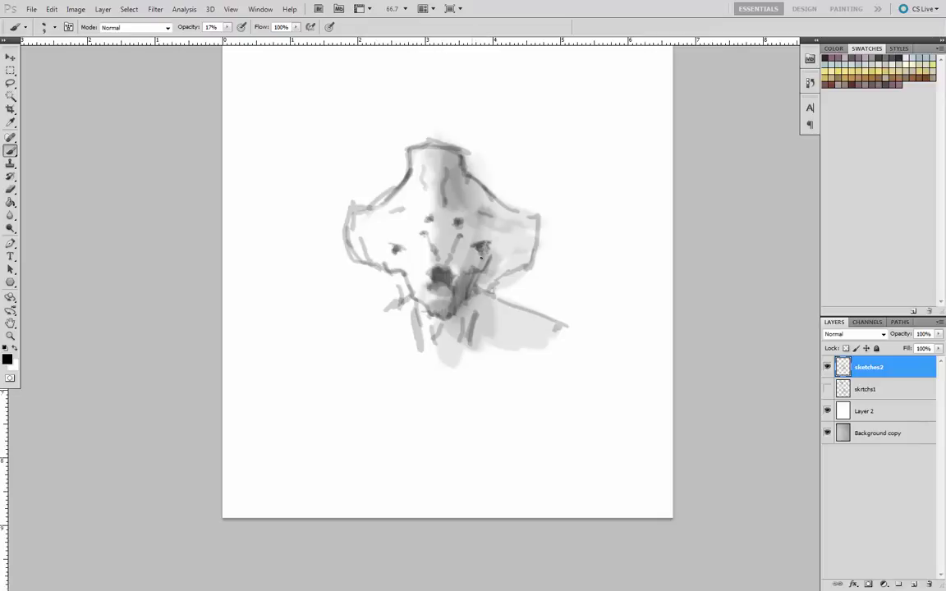
drag(469, 250, 478, 260)
drag(394, 250, 409, 258)
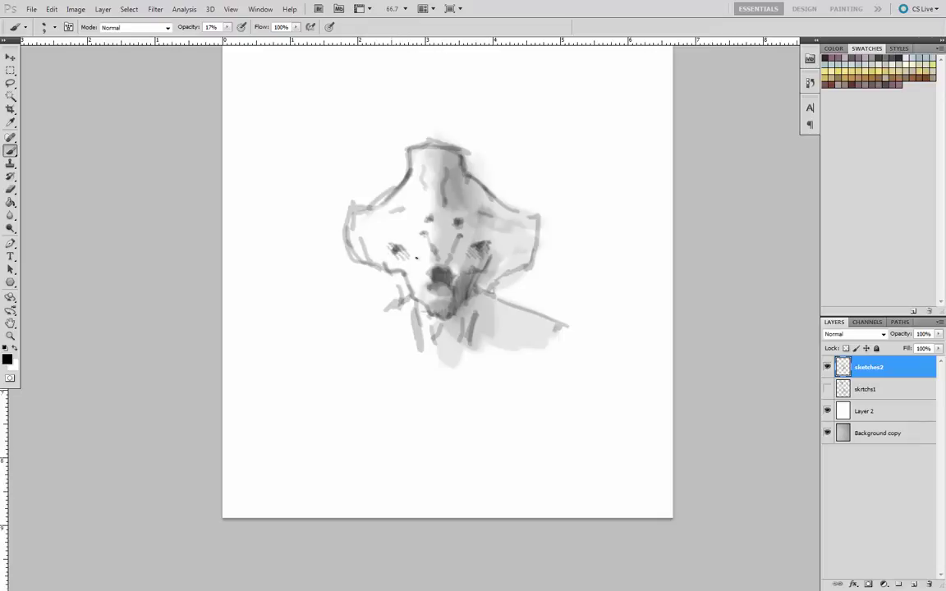
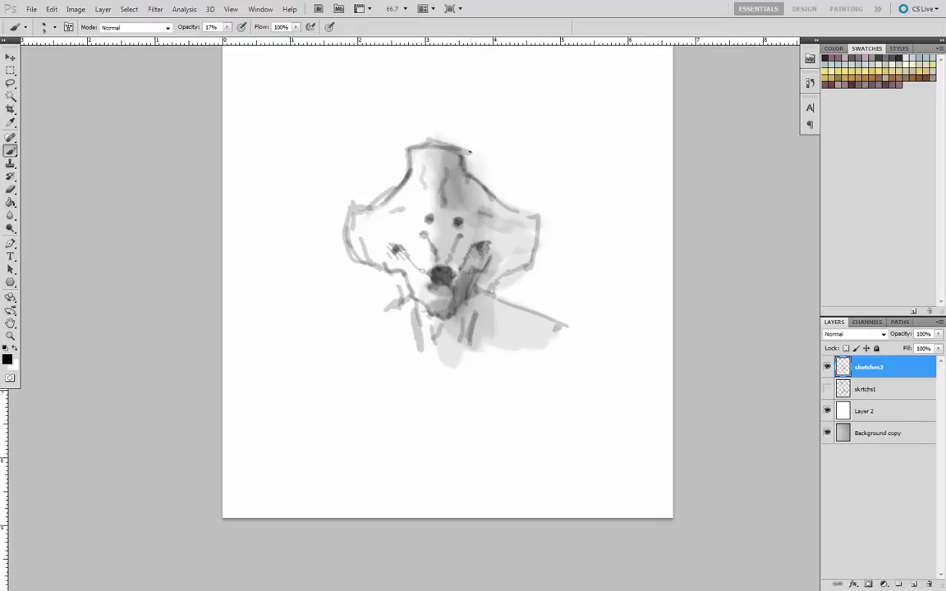
Square off the side edge and rim of the flat-topped crown with thin strokes
drag(470, 150, 468, 176)
mouse_move(413, 145)
mouse_down()
mouse_move(473, 147)
mouse_move(408, 147)
mouse_up()
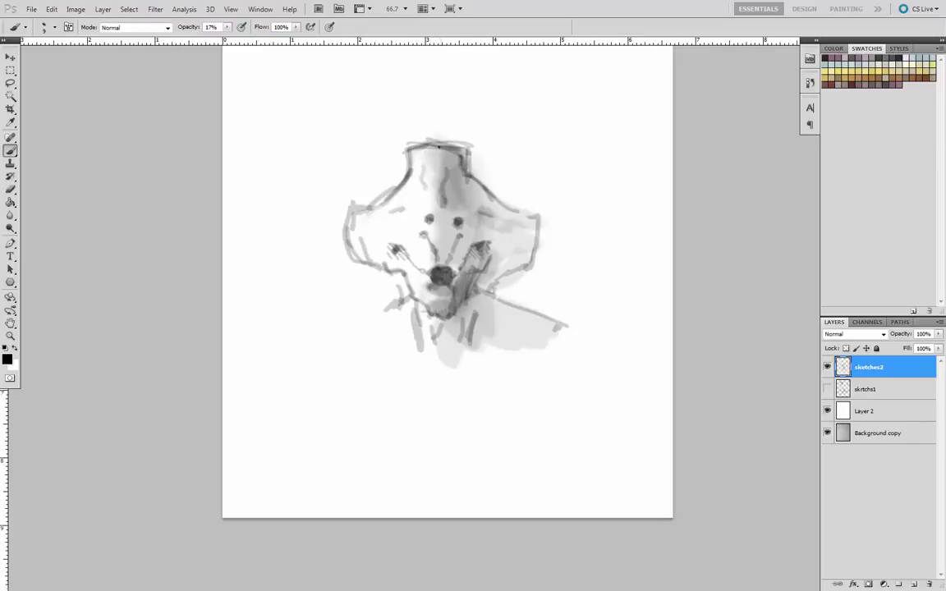
shift+click(445, 450)
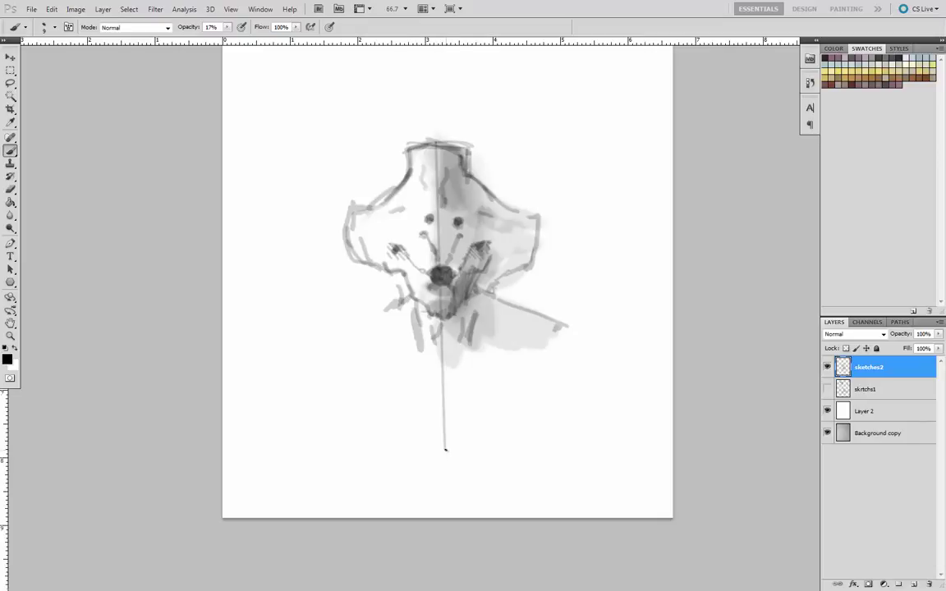
key(ctrl+z)
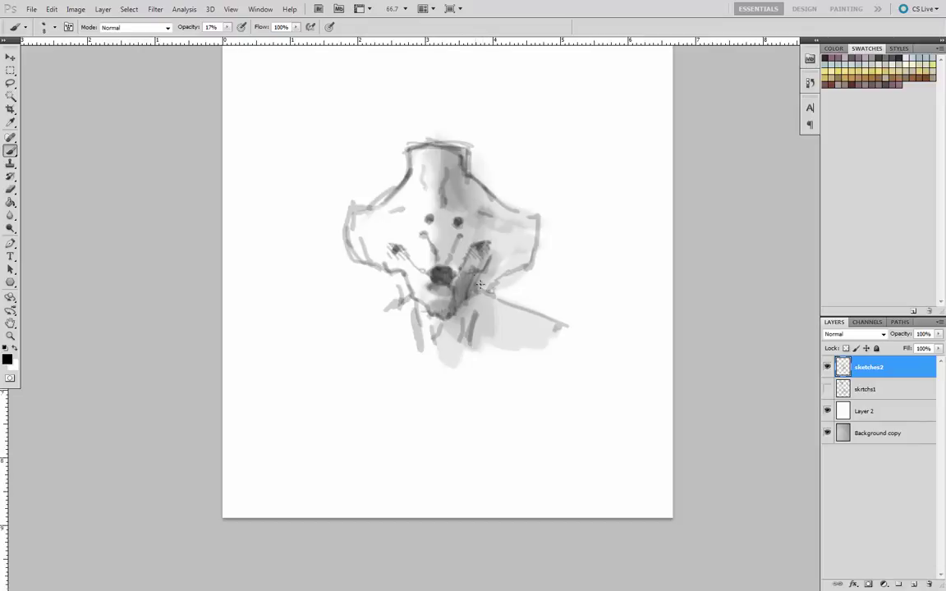
Hatch the undersides of the head's side lobes and outline the shoulders with a long arm line
mouse_move(481, 284)
mouse_down()
mouse_move(493, 258)
mouse_move(511, 270)
mouse_move(500, 242)
mouse_move(531, 268)
mouse_move(536, 237)
mouse_up()
mouse_move(411, 293)
mouse_down()
mouse_move(385, 244)
mouse_move(387, 273)
mouse_move(373, 251)
mouse_move(370, 262)
mouse_move(346, 250)
mouse_move(395, 279)
mouse_move(396, 271)
mouse_move(399, 285)
mouse_move(350, 324)
mouse_move(384, 305)
mouse_move(323, 340)
mouse_move(332, 382)
mouse_up()
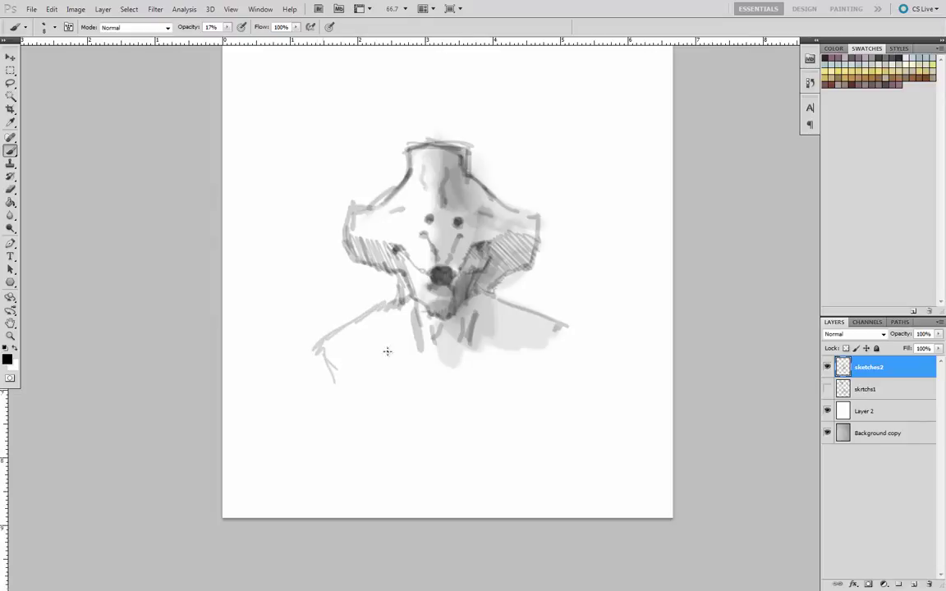
drag(563, 327, 525, 391)
drag(452, 490, 547, 359)
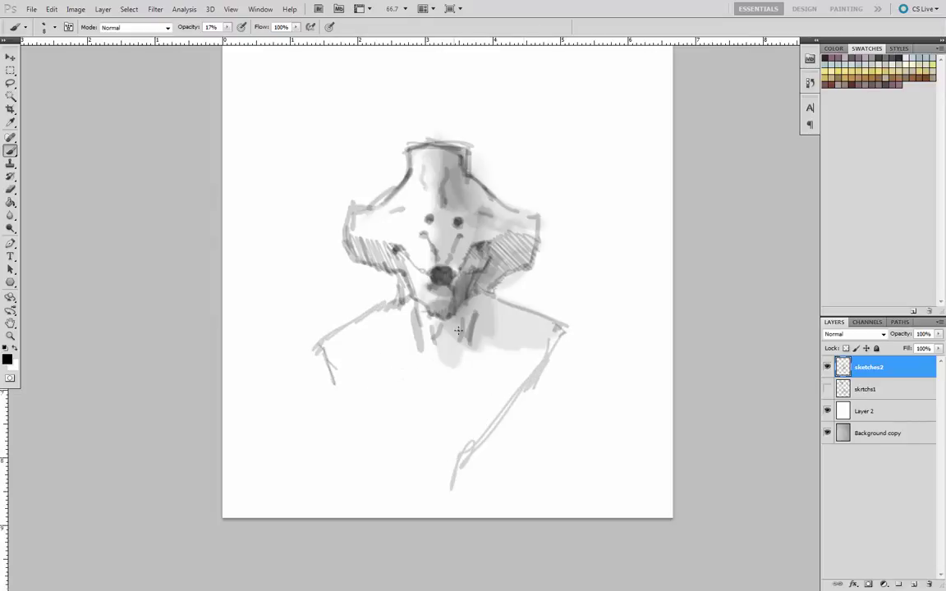
Draw tendon lines down both sides of the neck from the jaw toward the collarbones
drag(479, 291, 440, 364)
drag(428, 315, 417, 352)
drag(416, 303, 411, 358)
mouse_move(409, 303)
mouse_down()
mouse_move(394, 354)
mouse_move(411, 341)
mouse_up()
drag(472, 305, 475, 353)
drag(472, 331, 501, 378)
mouse_move(401, 326)
mouse_down()
mouse_move(385, 365)
mouse_move(424, 379)
mouse_up()
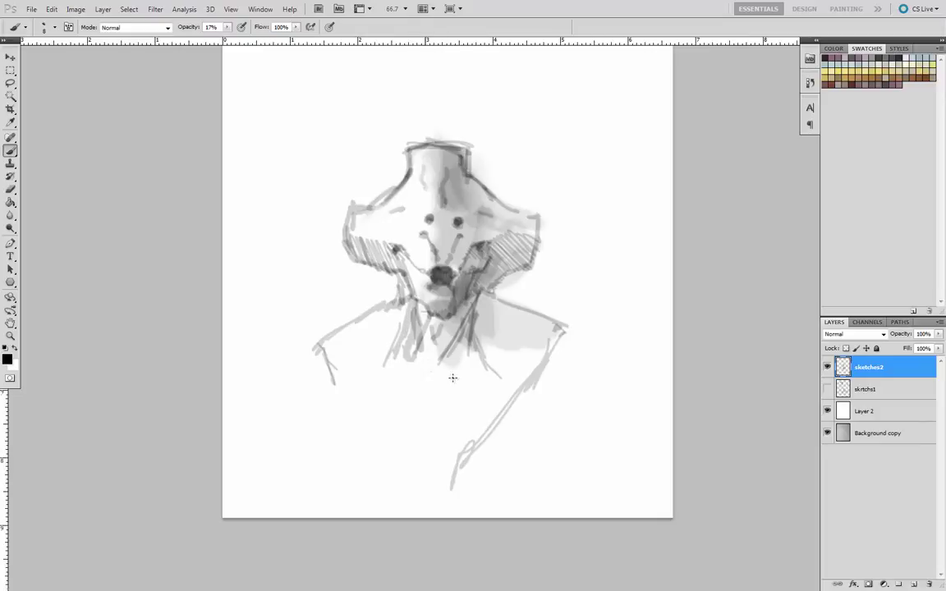
Sketch curved shoulder and arm contours on both sides of the torso and looping collar shapes at the neck base
mouse_move(512, 394)
mouse_down()
mouse_move(496, 372)
mouse_move(520, 387)
mouse_move(465, 507)
mouse_move(521, 401)
mouse_move(448, 510)
mouse_up()
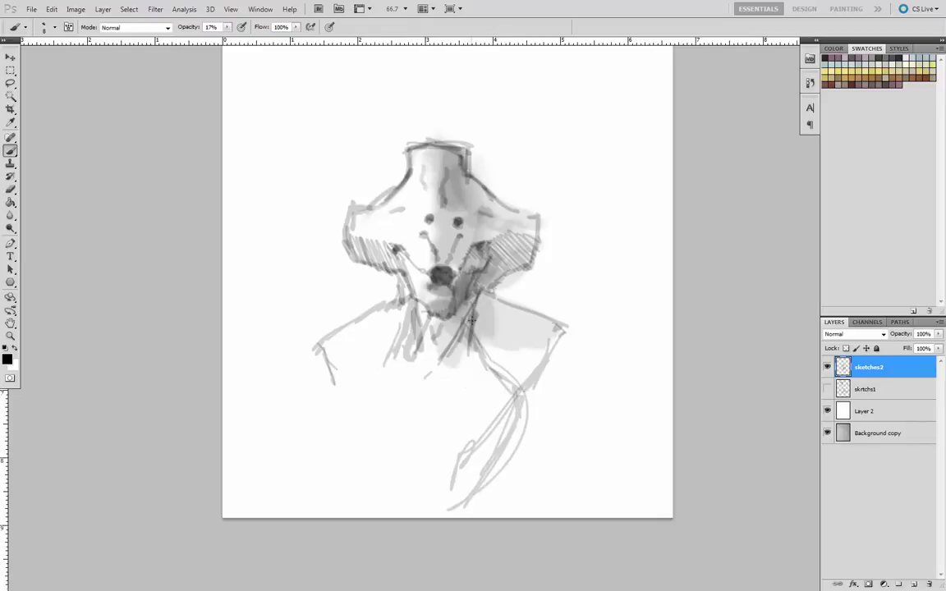
drag(478, 304, 456, 367)
drag(406, 297, 391, 356)
mouse_move(411, 304)
mouse_down()
mouse_move(393, 351)
mouse_move(422, 328)
mouse_move(406, 351)
mouse_move(392, 350)
mouse_move(397, 370)
mouse_move(390, 367)
mouse_move(463, 378)
mouse_move(373, 382)
mouse_move(376, 360)
mouse_move(390, 347)
mouse_move(361, 369)
mouse_move(357, 391)
mouse_move(375, 379)
mouse_move(373, 388)
mouse_move(346, 388)
mouse_move(348, 399)
mouse_move(331, 386)
mouse_move(317, 393)
mouse_move(327, 492)
mouse_up()
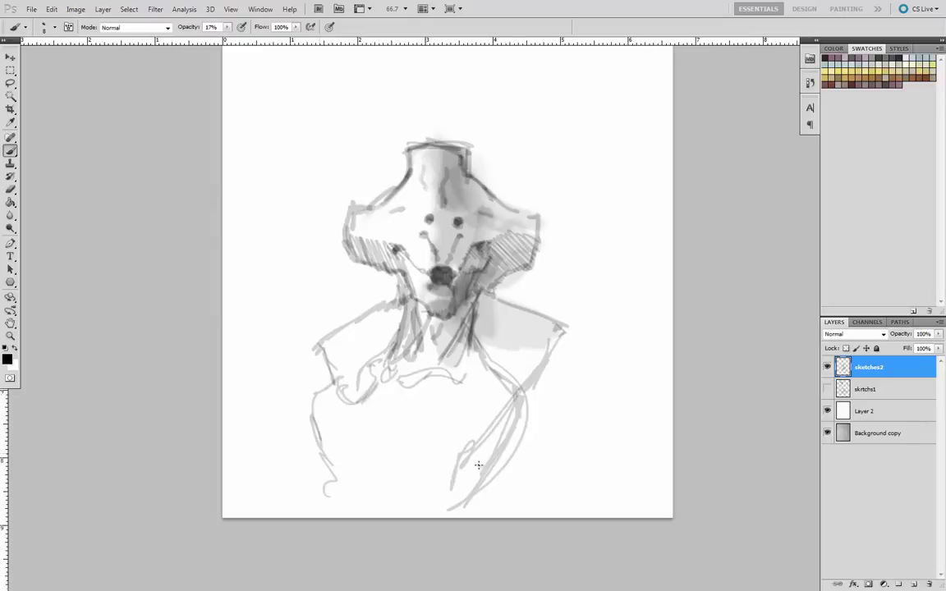
mouse_move(478, 465)
mouse_down()
mouse_move(473, 499)
mouse_move(460, 400)
mouse_move(447, 395)
mouse_move(474, 391)
mouse_up()
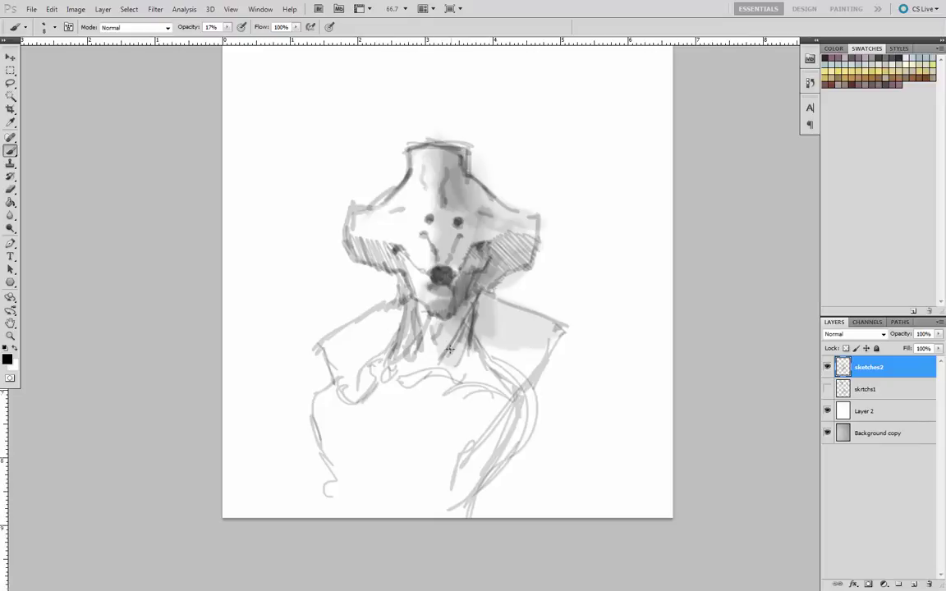
Hatch the neck and the collar band below it, and add a line running down the chest
mouse_move(453, 363)
mouse_down()
mouse_move(462, 376)
mouse_move(474, 366)
mouse_up()
mouse_move(430, 314)
mouse_down()
mouse_move(441, 332)
mouse_move(434, 336)
mouse_up()
mouse_move(419, 316)
mouse_down()
mouse_move(431, 343)
mouse_move(403, 336)
mouse_move(383, 384)
mouse_move(391, 373)
mouse_move(391, 385)
mouse_move(402, 378)
mouse_move(410, 396)
mouse_move(424, 396)
mouse_up()
mouse_move(427, 372)
mouse_down()
mouse_move(438, 395)
mouse_move(453, 383)
mouse_up()
drag(383, 390, 364, 450)
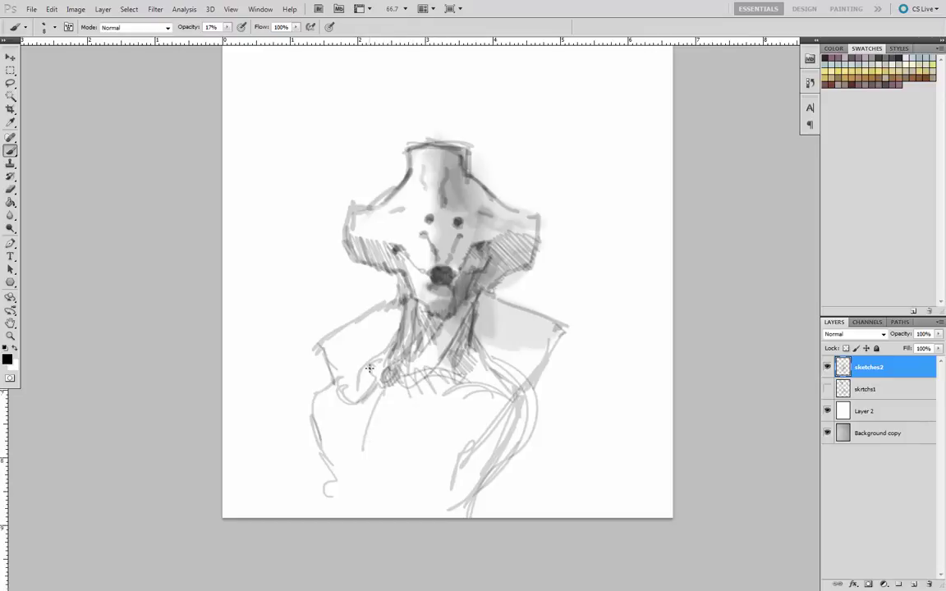
Sketch the chest with short cross contours, a rounded shoulder form and long crossing lines down the torso
mouse_move(363, 377)
mouse_down()
mouse_move(301, 368)
mouse_move(389, 381)
mouse_move(383, 389)
mouse_up()
mouse_move(336, 389)
mouse_down()
mouse_move(319, 402)
mouse_move(336, 483)
mouse_up()
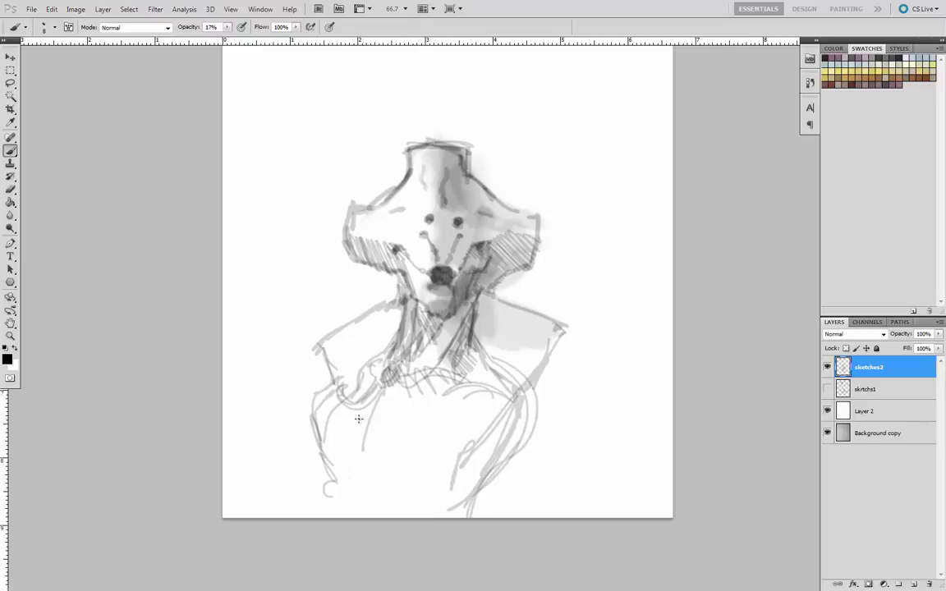
drag(364, 418, 404, 420)
mouse_move(359, 443)
mouse_down()
mouse_move(402, 443)
mouse_move(382, 464)
mouse_up()
mouse_move(507, 400)
mouse_down()
mouse_move(482, 389)
mouse_move(441, 403)
mouse_move(446, 444)
mouse_up()
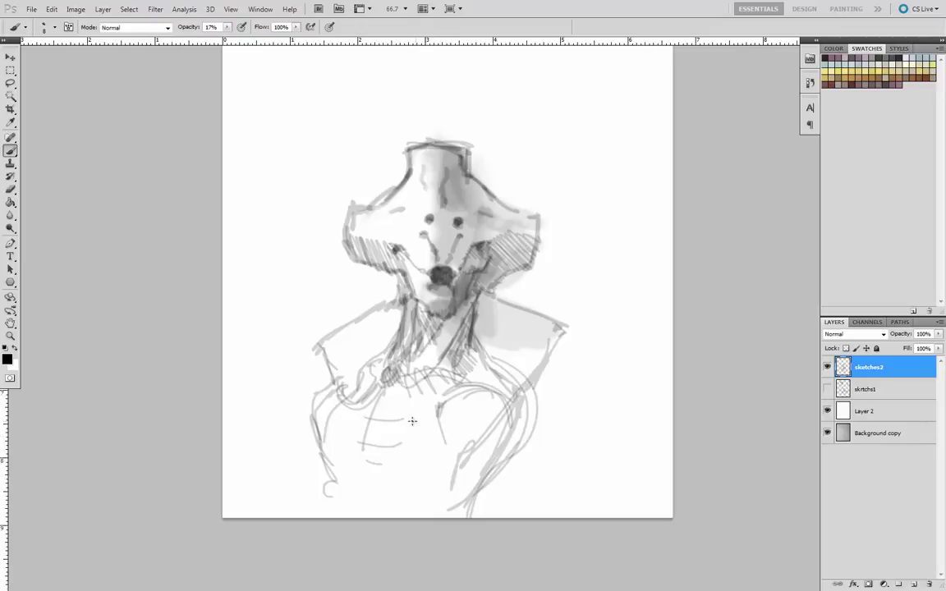
mouse_move(387, 401)
mouse_down()
mouse_move(446, 449)
mouse_move(376, 470)
mouse_move(421, 462)
mouse_move(503, 390)
mouse_move(515, 430)
mouse_move(506, 404)
mouse_move(465, 479)
mouse_move(429, 419)
mouse_move(503, 435)
mouse_move(481, 535)
mouse_move(442, 437)
mouse_move(405, 518)
mouse_up()
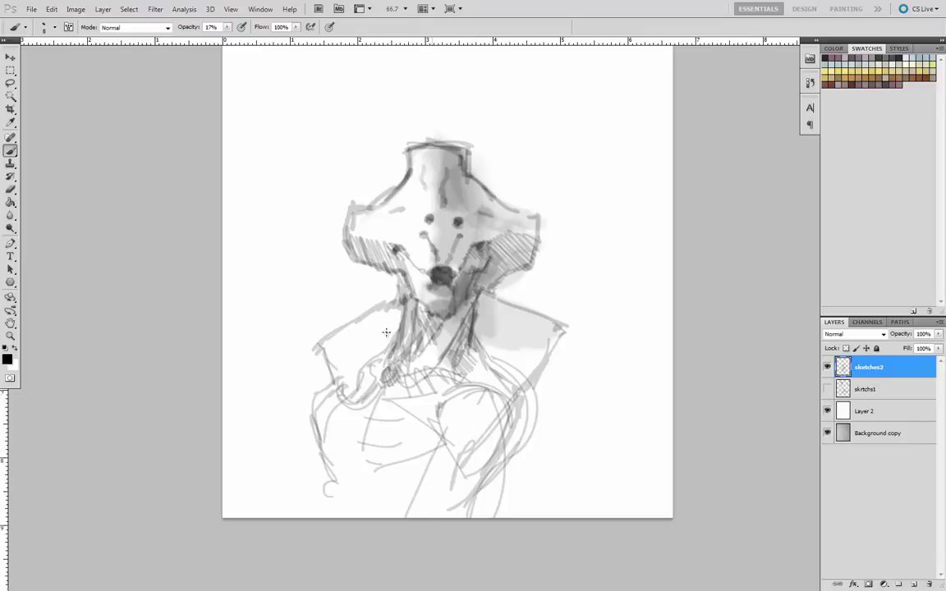
With the eraser at size 45, remove the high shoulder lines and the shading on both sides of the neck
click(11, 190)
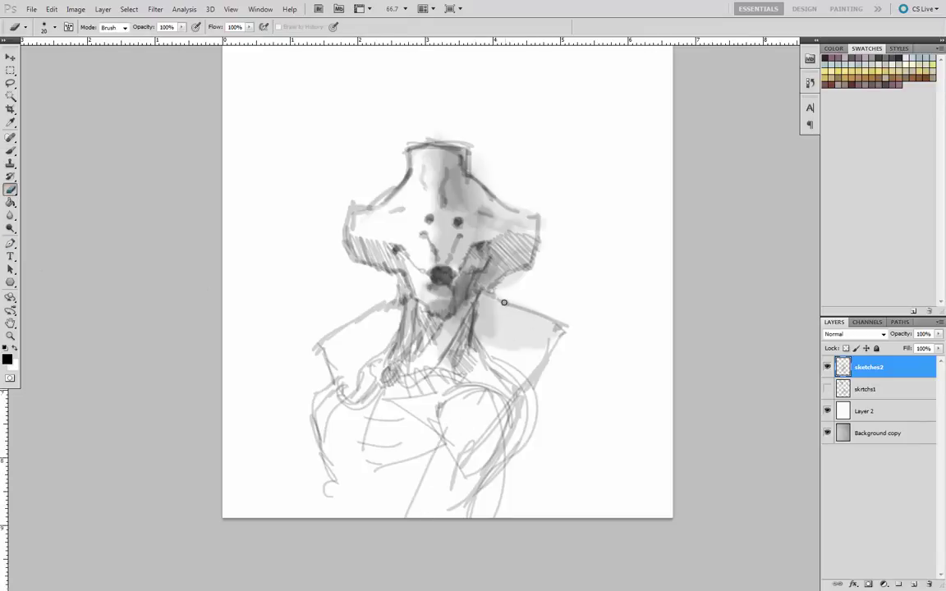
key(bracketright)
key(bracketright)
key(bracketright)
key(bracketright)
key(bracketright)
mouse_move(497, 304)
mouse_down()
mouse_move(484, 304)
mouse_move(526, 363)
mouse_move(507, 303)
mouse_move(534, 317)
mouse_move(500, 359)
mouse_move(490, 355)
mouse_up()
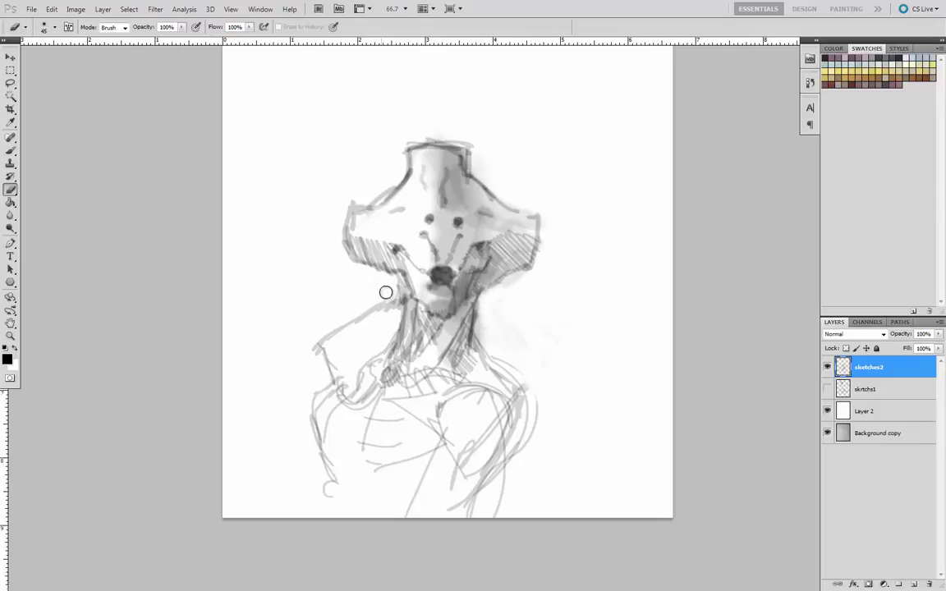
mouse_move(386, 292)
mouse_down()
mouse_move(358, 307)
mouse_move(308, 358)
mouse_move(307, 388)
mouse_move(334, 365)
mouse_move(358, 389)
mouse_move(338, 369)
mouse_up()
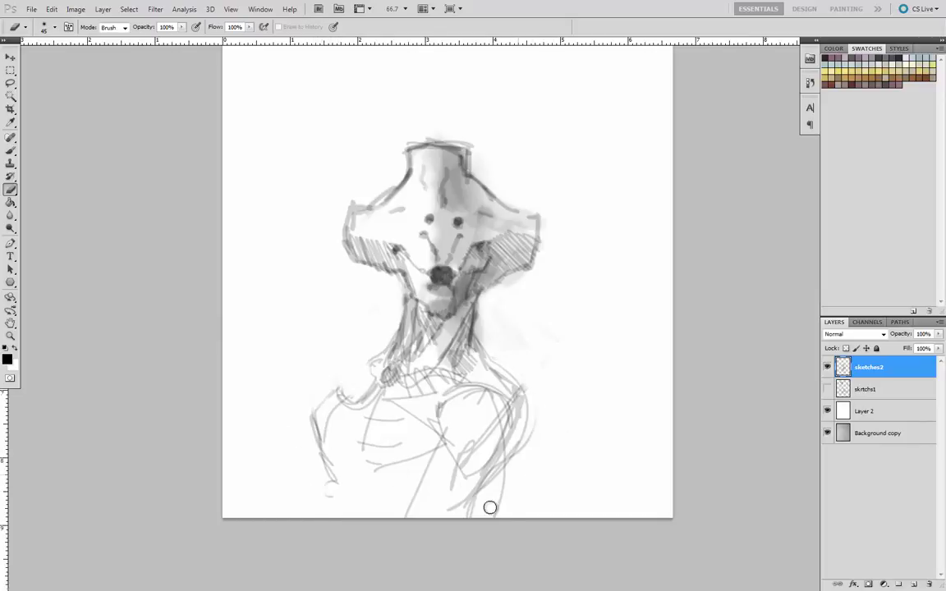
Reinforce the narrower shoulder and outer torso outlines down to the canvas edge with the brush at size 10
click(9, 150)
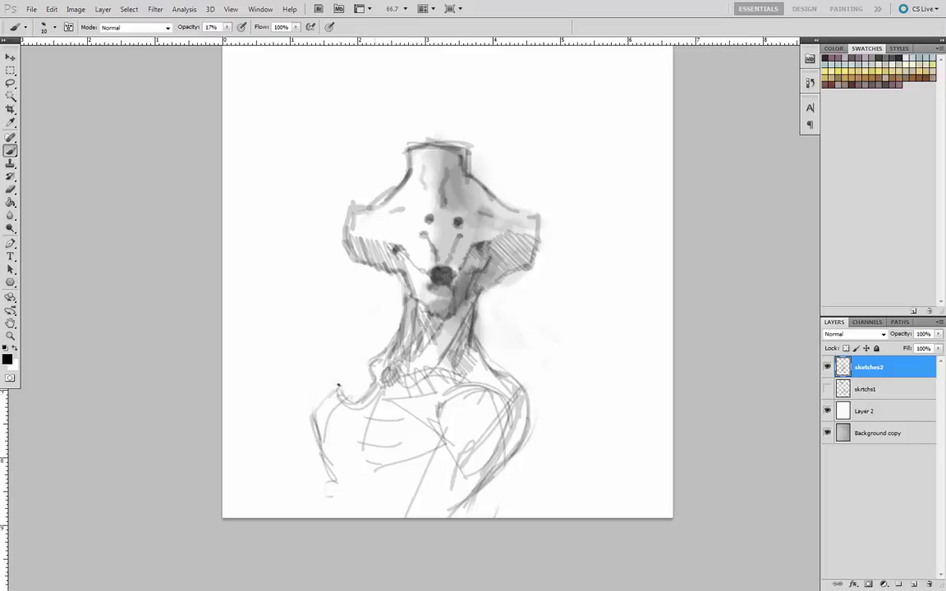
mouse_move(338, 384)
mouse_down()
mouse_move(317, 400)
mouse_move(314, 426)
mouse_move(343, 515)
mouse_up()
drag(301, 428, 333, 477)
drag(484, 482, 465, 521)
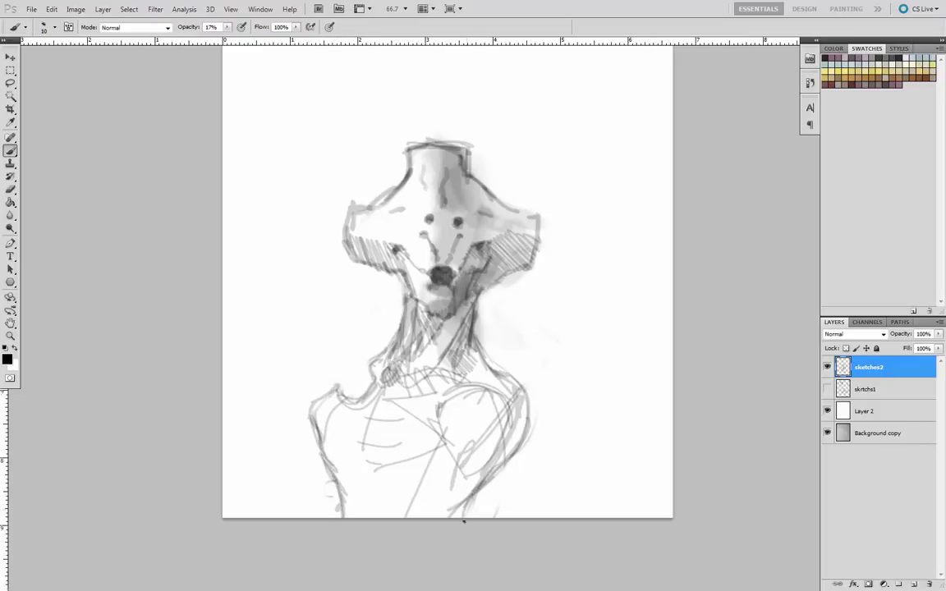
drag(336, 480, 338, 518)
Move the whole sketches2 figure up the page, leaving room below the torso
key(v)
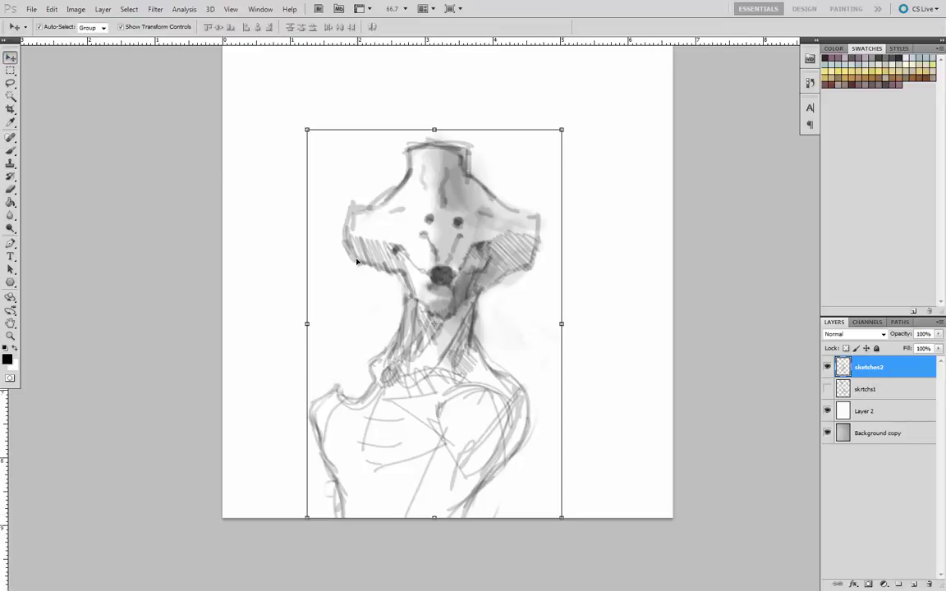
drag(374, 199, 410, 55)
drag(287, 304, 277, 386)
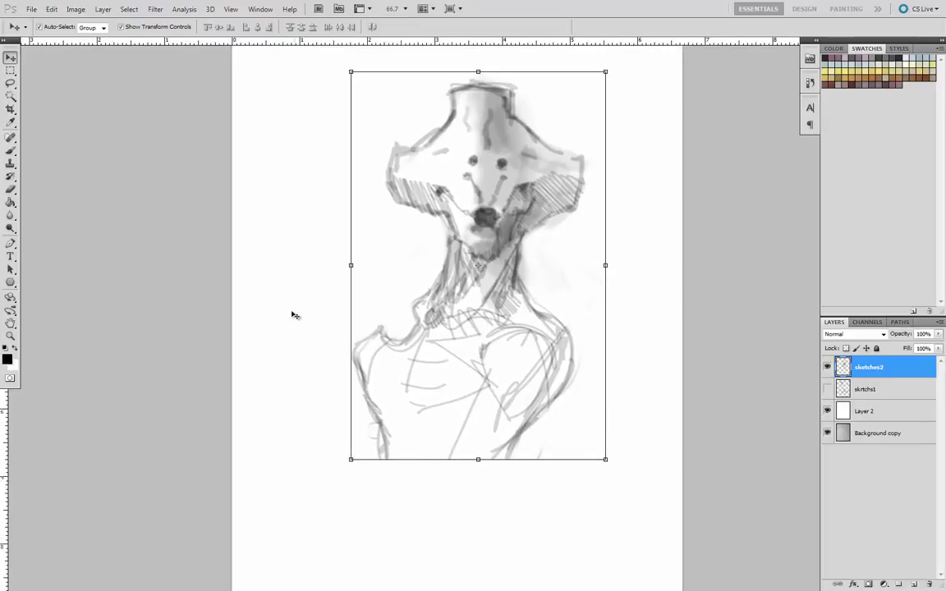
key(ctrl+minus)
mouse_move(490, 265)
mouse_down()
mouse_move(471, 260)
mouse_move(475, 239)
mouse_up()
key(ctrl+z)
click(493, 253)
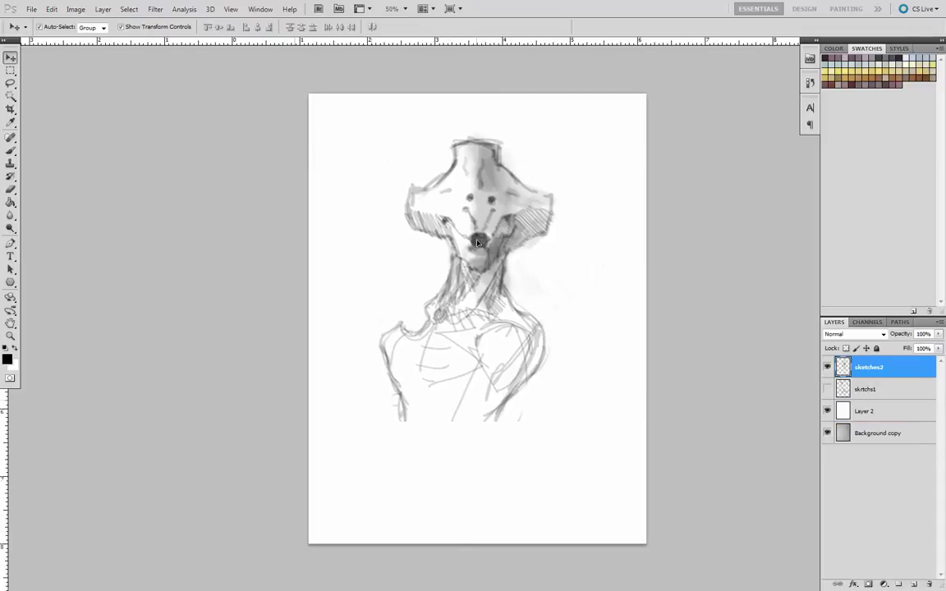
Extend the torso's side outline below its cut-off edge with the brush at size 10
click(10, 150)
drag(509, 397, 488, 442)
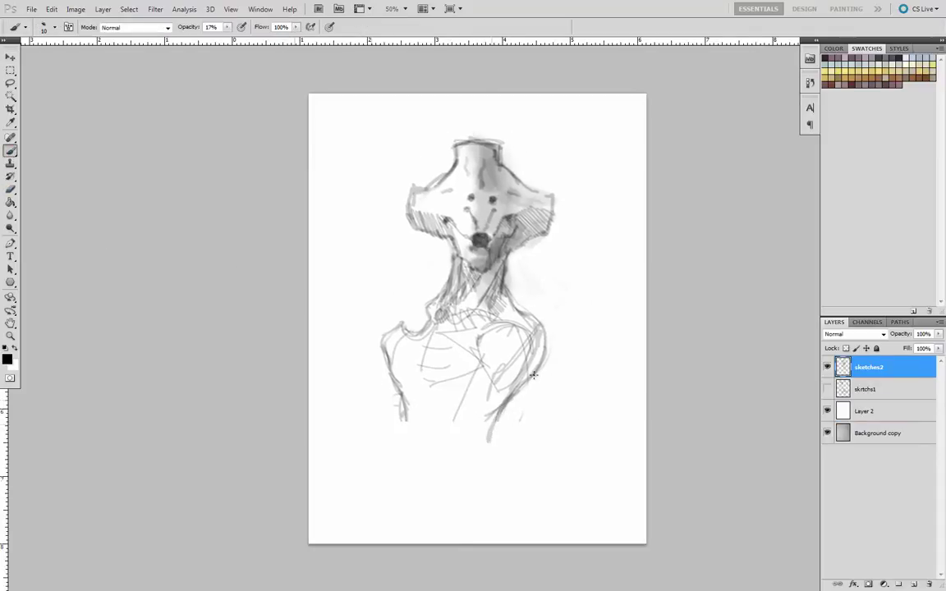
drag(532, 375, 498, 411)
Hatch the centre of the chest and the collar area, and strengthen the outer arm contour
drag(472, 319, 490, 359)
mouse_move(468, 337)
mouse_down()
mouse_move(496, 376)
mouse_move(488, 386)
mouse_up()
mouse_move(501, 332)
mouse_down()
mouse_move(492, 362)
mouse_move(494, 324)
mouse_move(535, 334)
mouse_move(510, 411)
mouse_move(479, 402)
mouse_move(488, 358)
mouse_up()
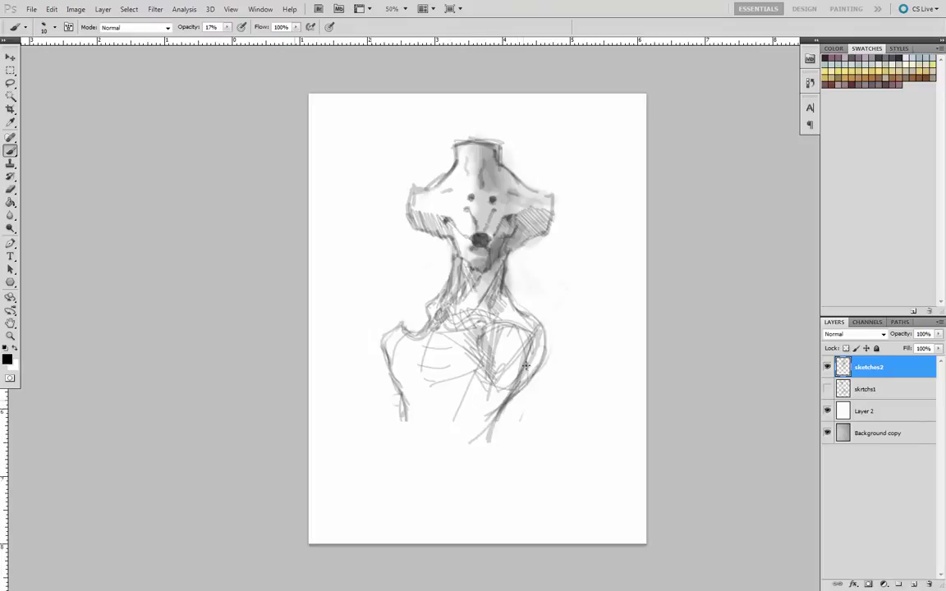
mouse_move(535, 336)
mouse_down()
mouse_move(523, 388)
mouse_move(493, 416)
mouse_up()
mouse_move(504, 291)
mouse_down()
mouse_move(479, 317)
mouse_move(487, 335)
mouse_move(468, 326)
mouse_move(467, 351)
mouse_move(460, 318)
mouse_move(442, 337)
mouse_up()
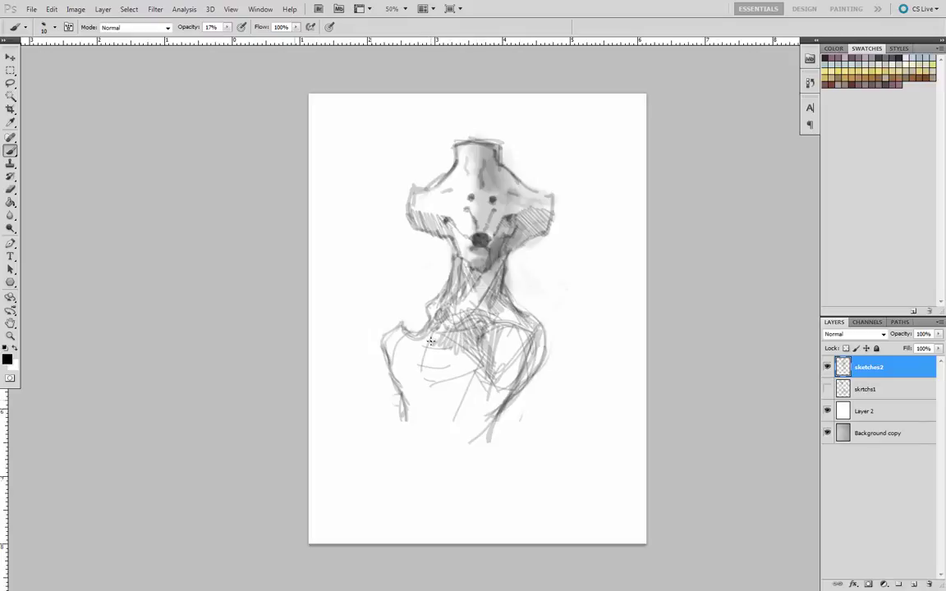
Outline a rounded lower torso joining both sides and extend a short line below the waist
mouse_move(471, 371)
mouse_down()
mouse_move(385, 346)
mouse_move(425, 402)
mouse_move(398, 426)
mouse_move(431, 463)
mouse_move(508, 410)
mouse_move(417, 451)
mouse_up()
drag(426, 386, 506, 397)
drag(491, 455, 485, 471)
drag(490, 425, 490, 465)
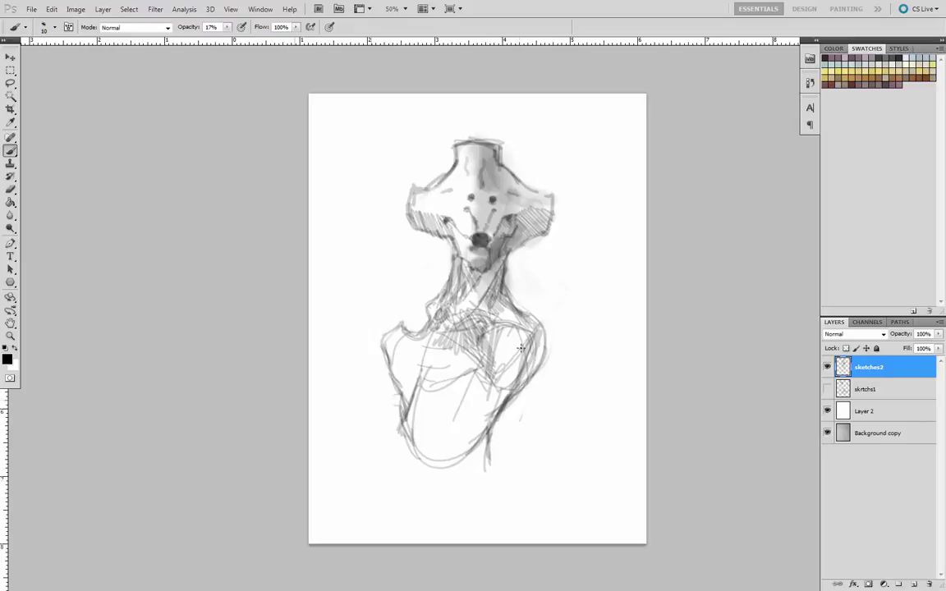
Add hatching strokes across the rounded shoulder and the upper chest
drag(519, 332, 534, 392)
drag(482, 310, 482, 342)
drag(434, 319, 516, 435)
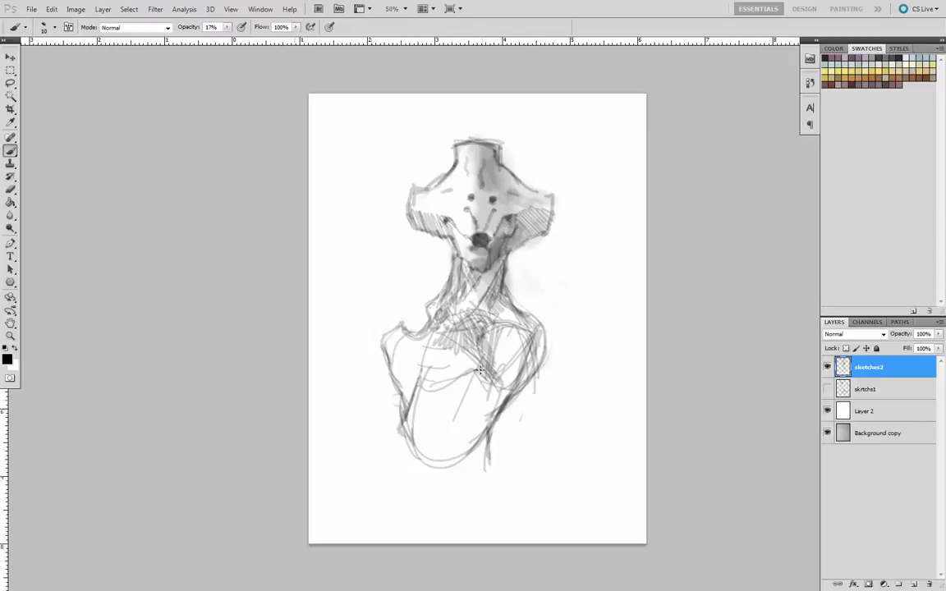
Add short arm strokes below the rounded shoulder and erase that shoulder, arm and torso side with the eraser at size 80
drag(536, 368, 539, 422)
drag(540, 424, 540, 417)
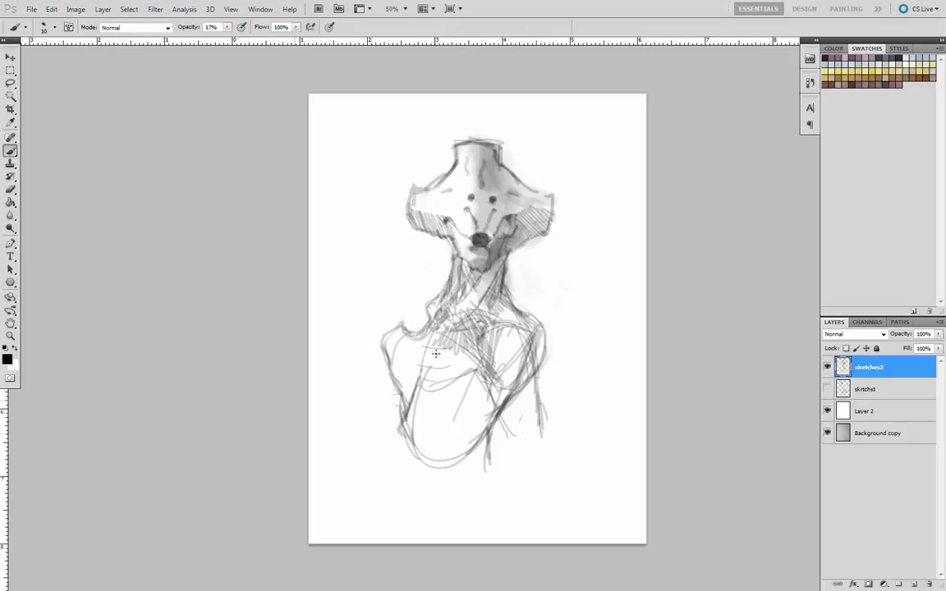
click(11, 189)
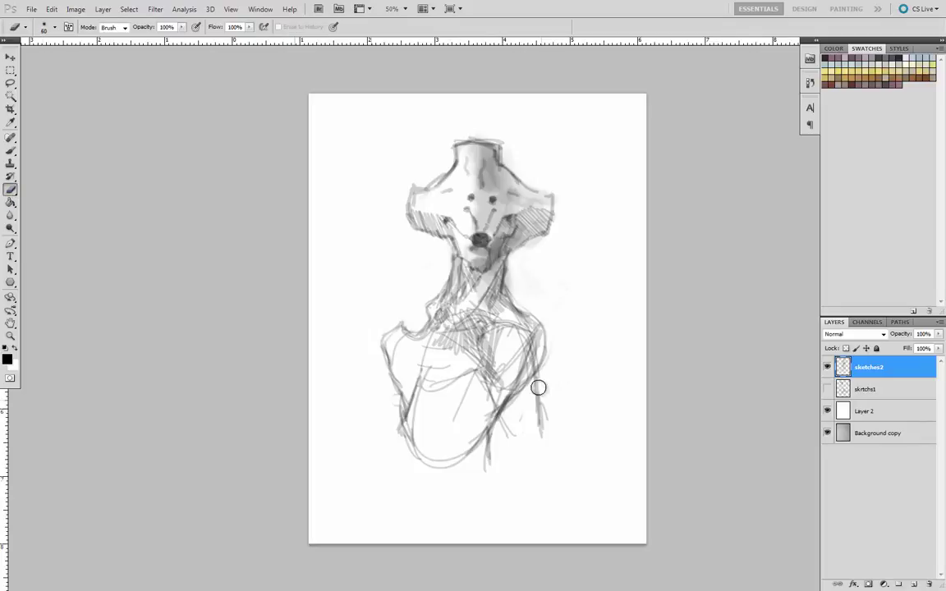
mouse_move(537, 394)
mouse_down()
mouse_move(501, 419)
mouse_move(517, 345)
mouse_move(533, 373)
mouse_move(525, 354)
mouse_move(496, 335)
mouse_move(483, 395)
mouse_move(488, 330)
mouse_move(527, 330)
mouse_move(523, 365)
mouse_move(492, 330)
mouse_move(489, 397)
mouse_move(470, 398)
mouse_move(457, 416)
mouse_move(485, 343)
mouse_move(437, 429)
mouse_move(461, 443)
mouse_move(505, 401)
mouse_move(487, 470)
mouse_move(547, 346)
mouse_move(524, 289)
mouse_up()
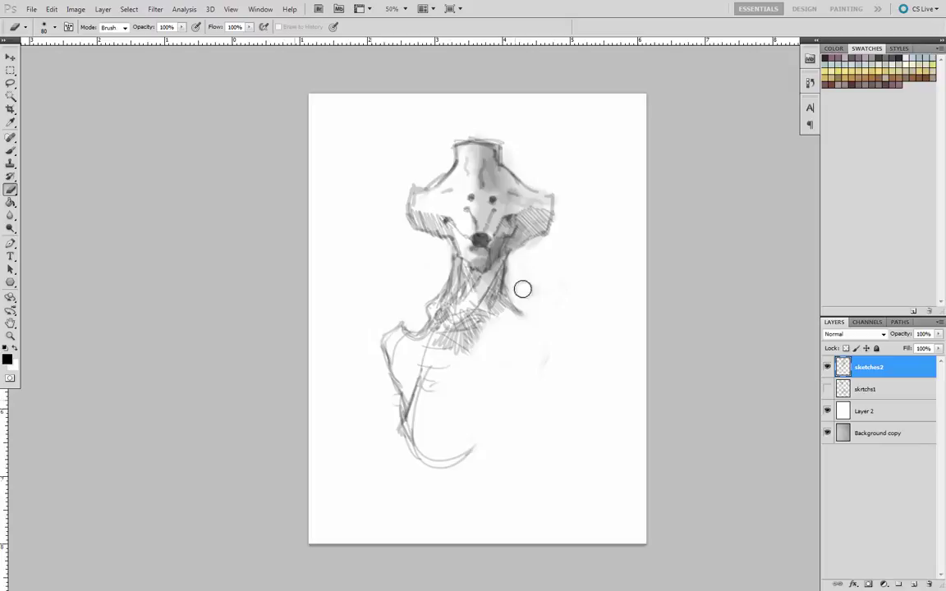
Redraw the erased shoulder and torso side as one long curve down to the rounded base with the brush at size 15
click(10, 150)
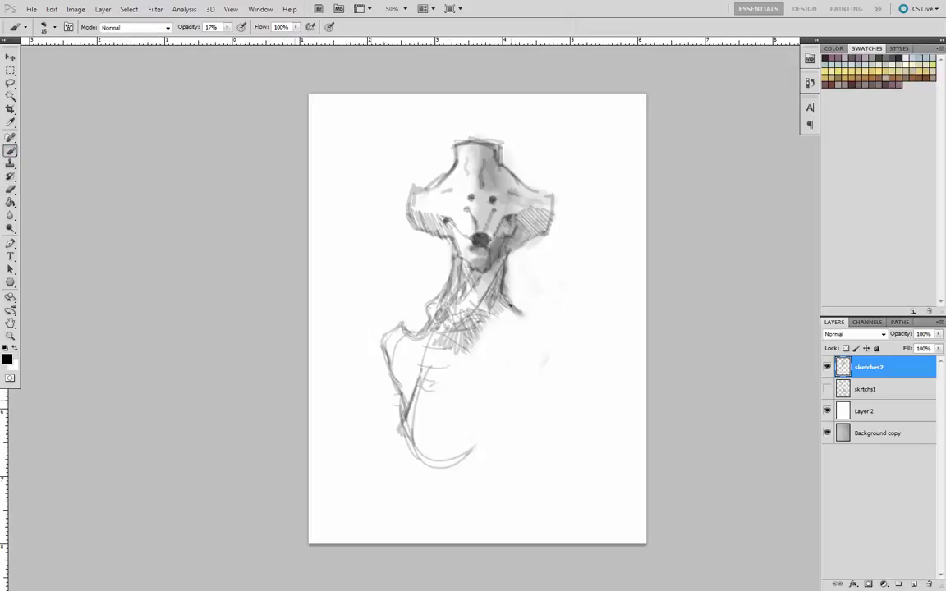
mouse_move(509, 305)
mouse_down()
mouse_move(553, 329)
mouse_move(544, 369)
mouse_up()
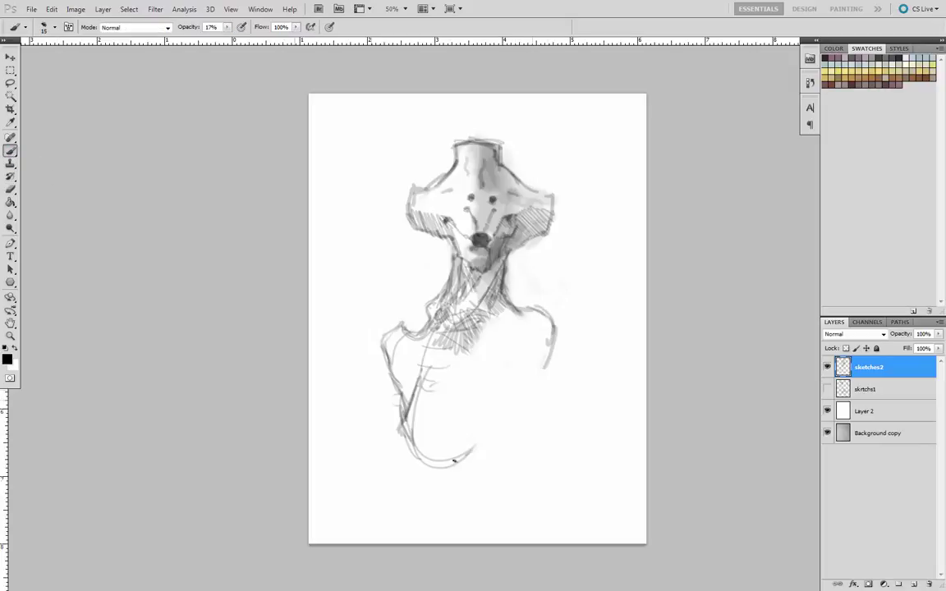
drag(455, 462, 545, 368)
mouse_move(532, 375)
mouse_down()
mouse_move(454, 462)
mouse_move(452, 481)
mouse_up()
Sketch curved waist lines below the torso, and reinforce the opposite lower side with strokes hanging from it
mouse_move(461, 478)
mouse_down()
mouse_move(460, 527)
mouse_move(485, 537)
mouse_up()
drag(469, 451, 471, 521)
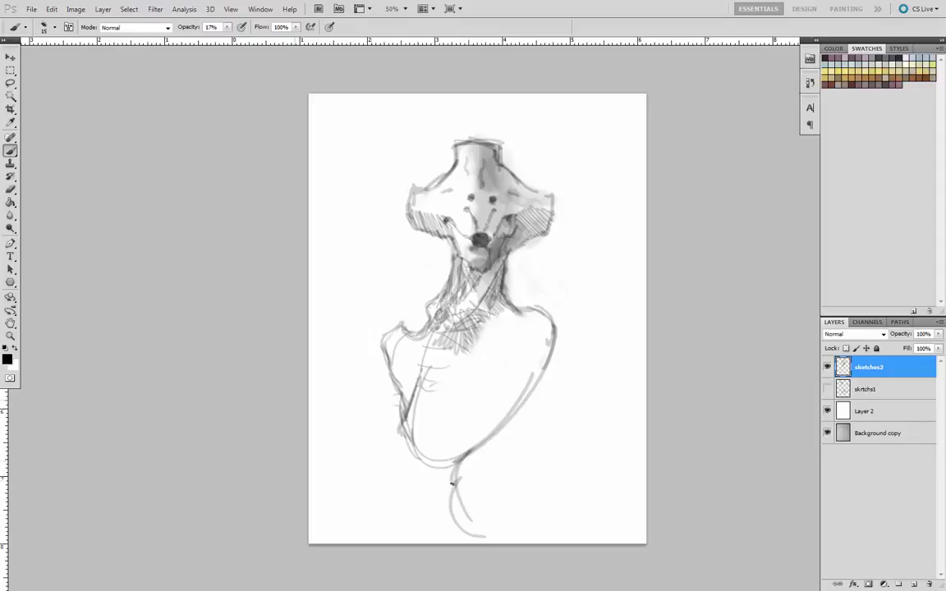
drag(490, 438, 464, 509)
drag(456, 469, 467, 521)
drag(398, 400, 423, 467)
mouse_move(402, 425)
mouse_down()
mouse_move(413, 465)
mouse_move(402, 448)
mouse_move(401, 489)
mouse_move(399, 431)
mouse_move(386, 476)
mouse_up()
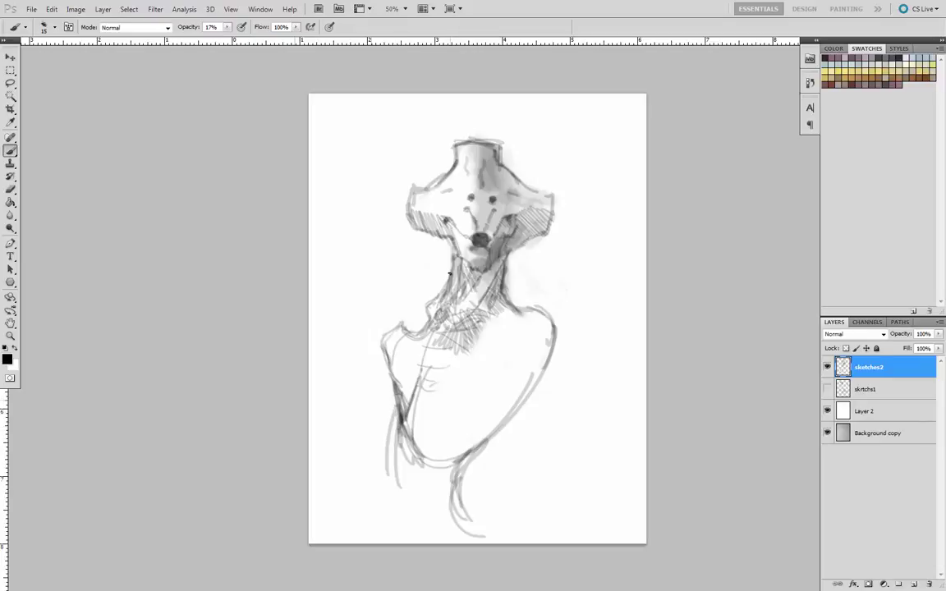
Strengthen the neck edge and refine the mouth and chin, erasing a small highlight inside the dark mouth
drag(451, 264, 446, 286)
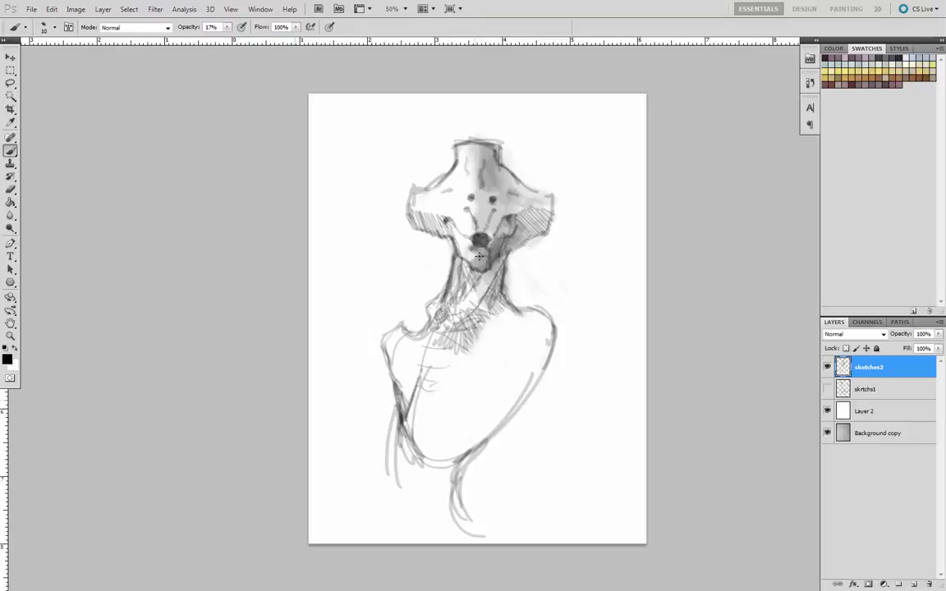
key(bracketright)
click(10, 189)
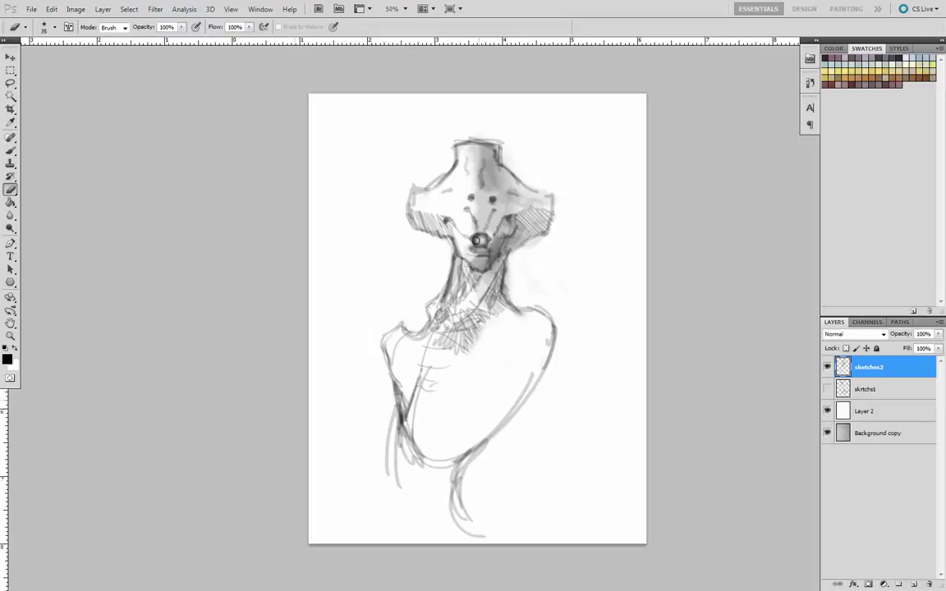
click(11, 151)
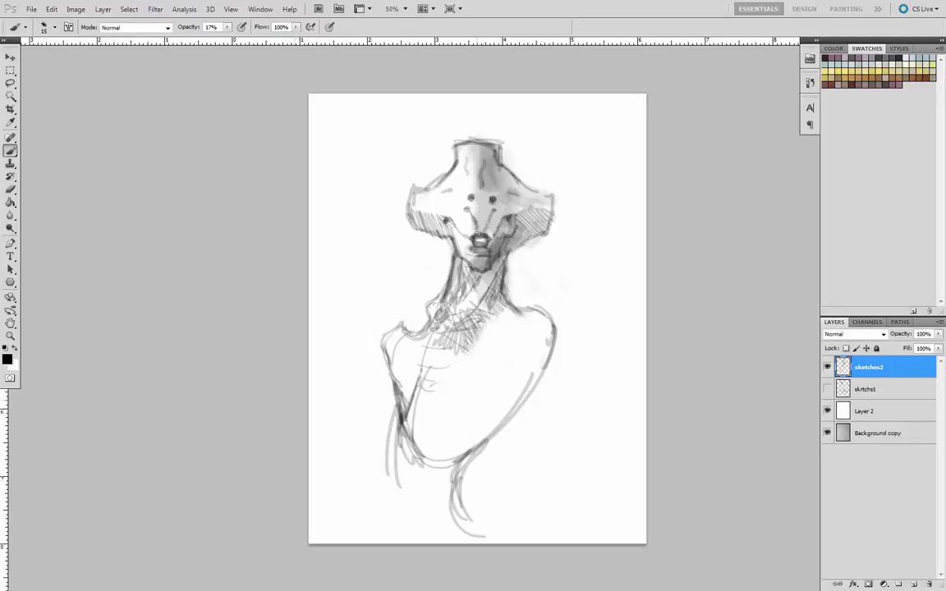
drag(476, 230, 485, 233)
key(bracketright)
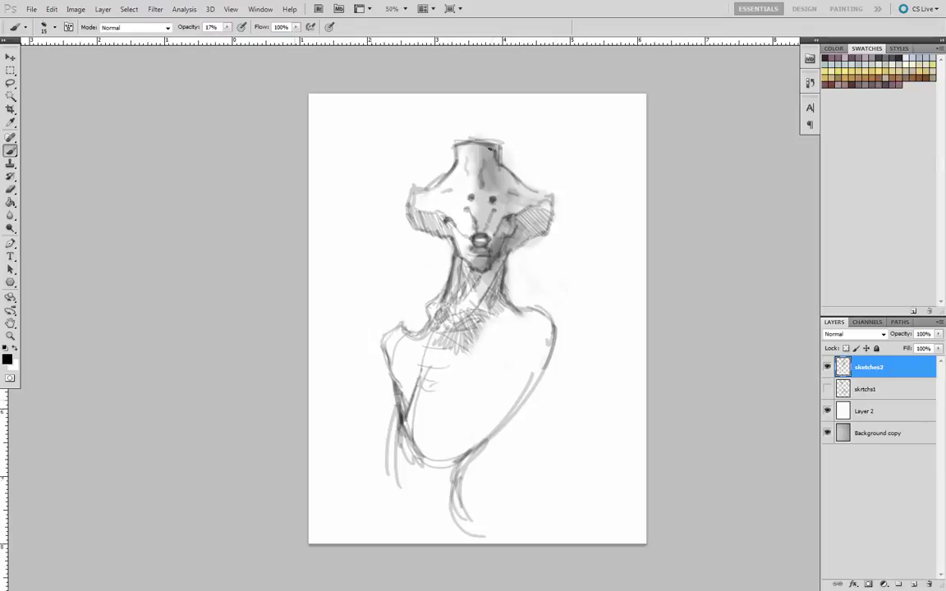
Darken the shaded half of the head from forehead to cheek, and deepen the neck and collar hatching
mouse_move(492, 149)
mouse_down()
mouse_move(521, 189)
mouse_move(490, 183)
mouse_move(499, 220)
mouse_move(491, 241)
mouse_up()
drag(510, 207, 512, 186)
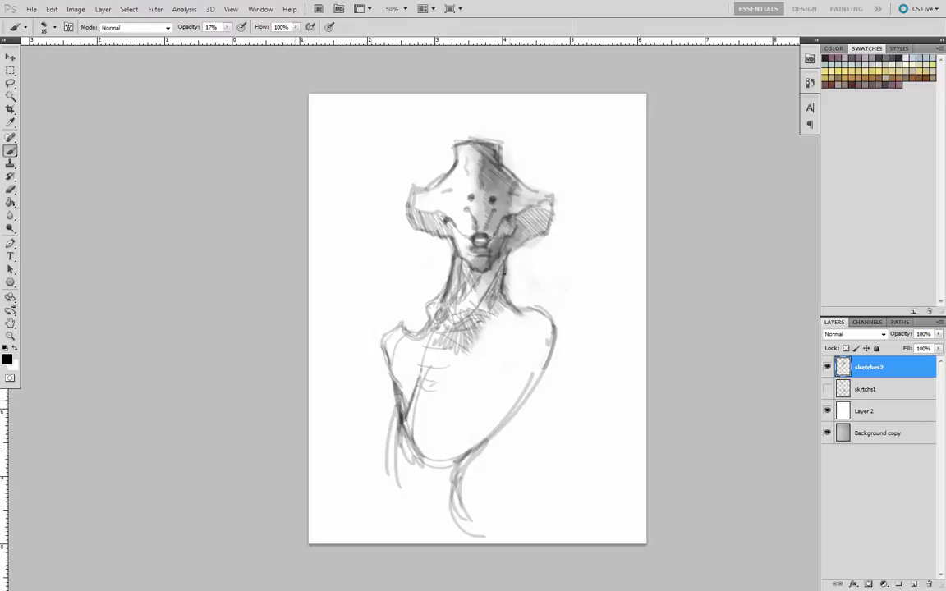
mouse_move(491, 266)
mouse_down()
mouse_move(498, 278)
mouse_move(483, 293)
mouse_move(502, 299)
mouse_move(473, 280)
mouse_move(511, 277)
mouse_move(451, 278)
mouse_move(497, 325)
mouse_move(468, 312)
mouse_move(460, 288)
mouse_move(442, 337)
mouse_move(444, 284)
mouse_move(436, 328)
mouse_move(437, 310)
mouse_up()
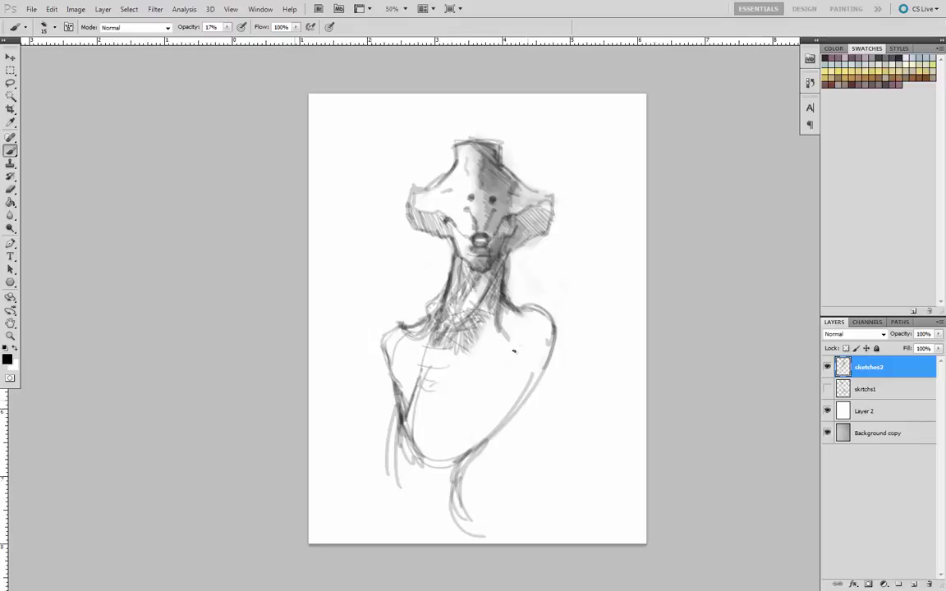
Draw a small joint circle inside the redrawn shoulder and undo the trial arm lines running from it
mouse_move(514, 351)
mouse_down()
mouse_move(522, 336)
mouse_move(516, 350)
mouse_up()
drag(515, 353, 471, 415)
drag(465, 418, 469, 421)
drag(472, 417, 575, 338)
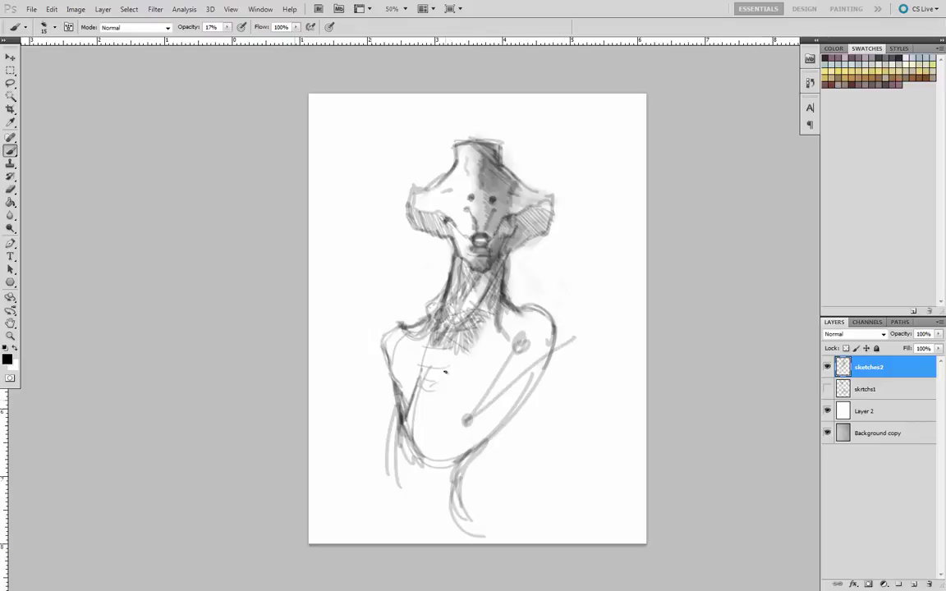
key(ctrl+z)
key(ctrl+z)
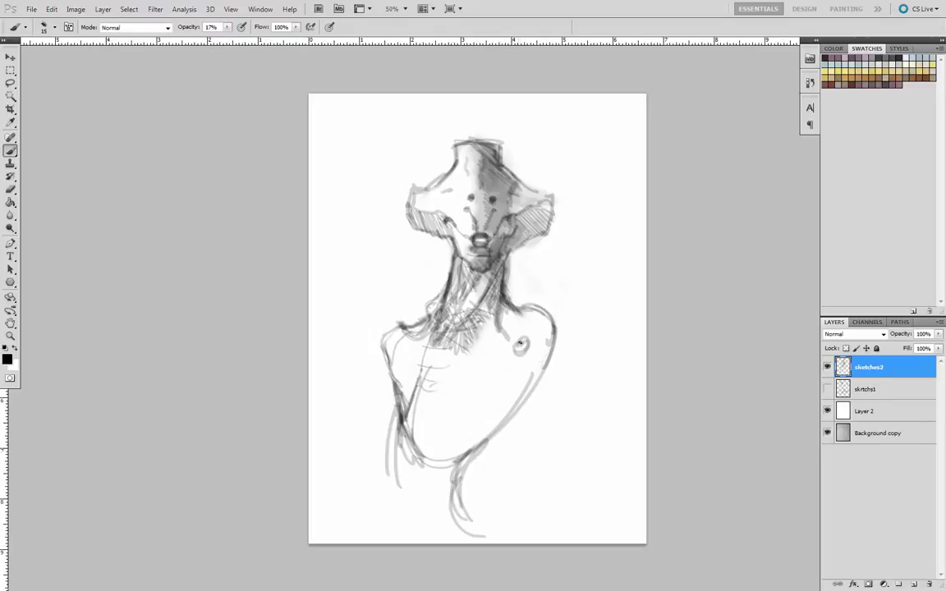
Draw a thin arm from the shoulder joint down to a small elbow joint, with a second segment folding up to the chest
drag(519, 339, 510, 473)
drag(476, 342, 460, 395)
mouse_move(476, 340)
mouse_down()
mouse_move(464, 364)
mouse_move(524, 485)
mouse_up()
drag(530, 363, 515, 447)
mouse_move(477, 345)
mouse_down()
mouse_move(511, 452)
mouse_move(521, 355)
mouse_move(516, 468)
mouse_up()
mouse_move(522, 340)
mouse_down()
mouse_move(510, 479)
mouse_move(517, 468)
mouse_move(506, 478)
mouse_move(512, 460)
mouse_move(504, 474)
mouse_move(466, 351)
mouse_move(460, 418)
mouse_up()
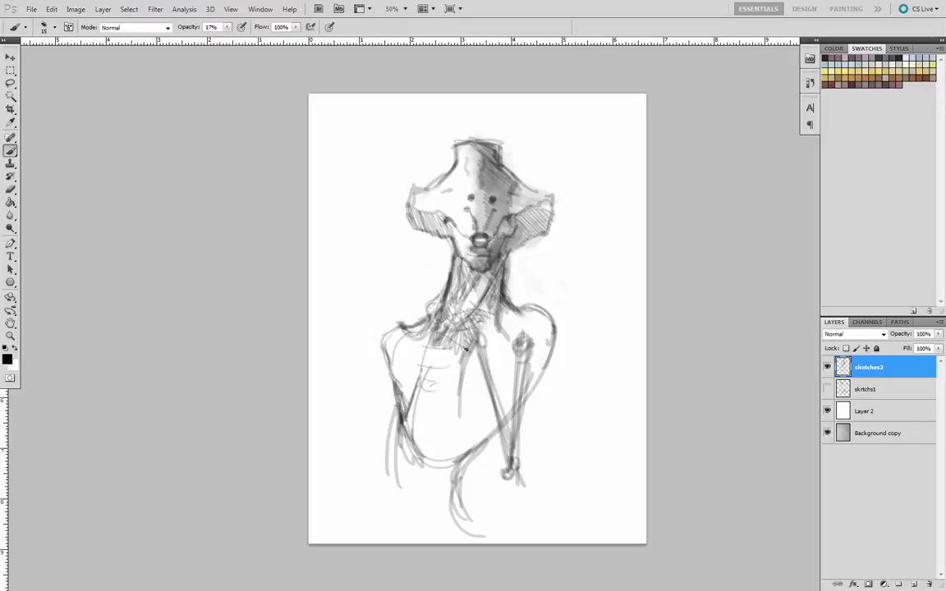
Sketch a shorter pair of thin limb segments hanging from the chest centre and darken the folded forearm
mouse_move(465, 350)
mouse_down()
mouse_move(460, 419)
mouse_move(476, 430)
mouse_move(460, 428)
mouse_move(475, 430)
mouse_move(460, 425)
mouse_move(461, 352)
mouse_move(474, 340)
mouse_move(467, 418)
mouse_up()
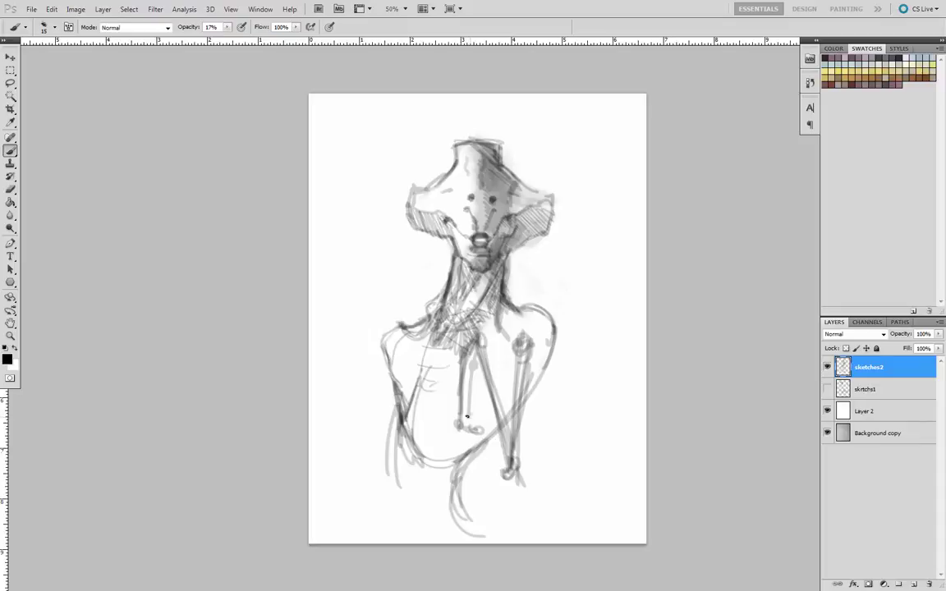
drag(474, 352, 470, 393)
drag(479, 335, 508, 457)
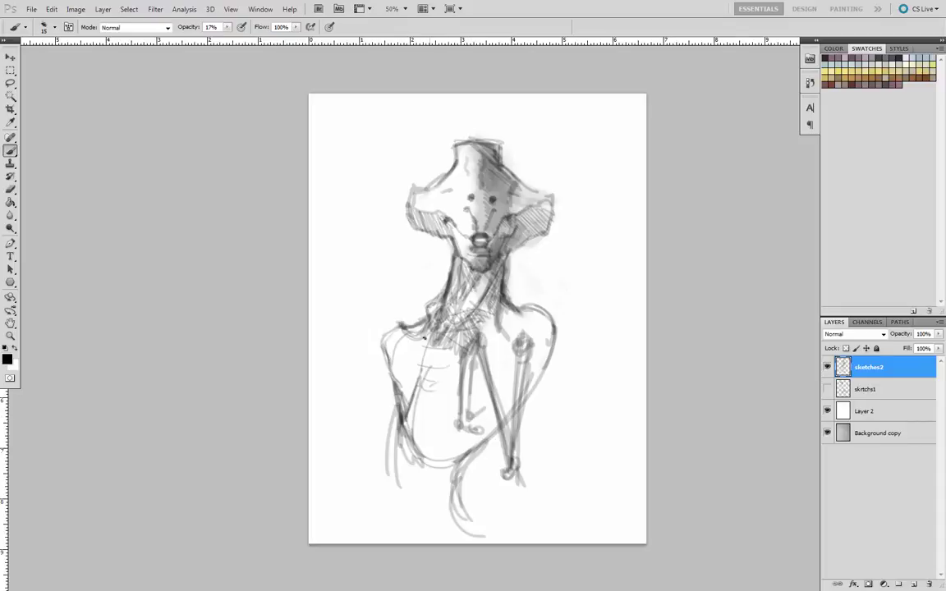
Sketch a thin folded arm from the opposite shoulder out beside the torso, and add hatching across the neck
mouse_move(434, 320)
mouse_down()
mouse_move(409, 333)
mouse_move(402, 354)
mouse_move(422, 454)
mouse_up()
mouse_move(429, 320)
mouse_down()
mouse_move(400, 354)
mouse_move(357, 446)
mouse_up()
mouse_move(395, 370)
mouse_down()
mouse_move(352, 459)
mouse_move(372, 301)
mouse_up()
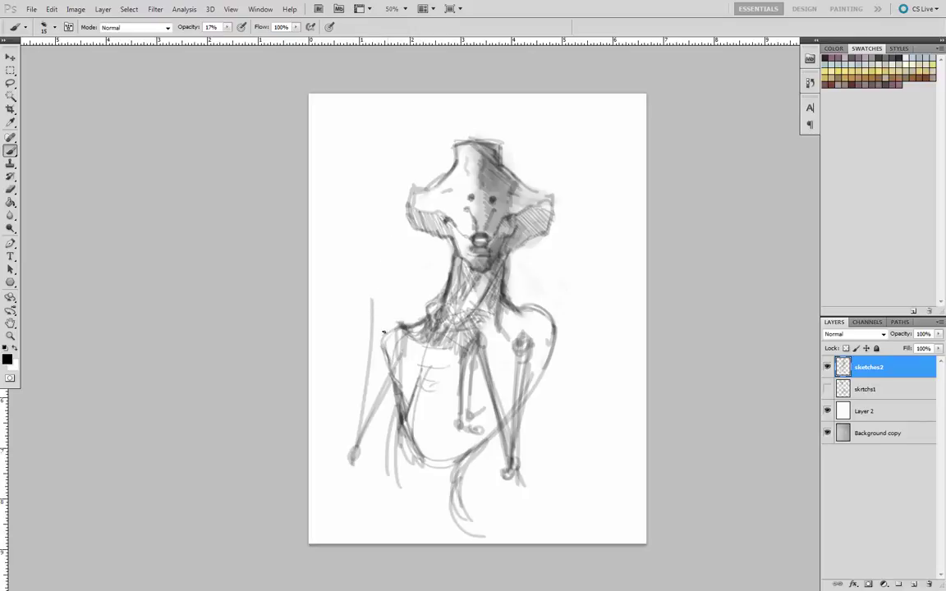
drag(395, 369, 354, 463)
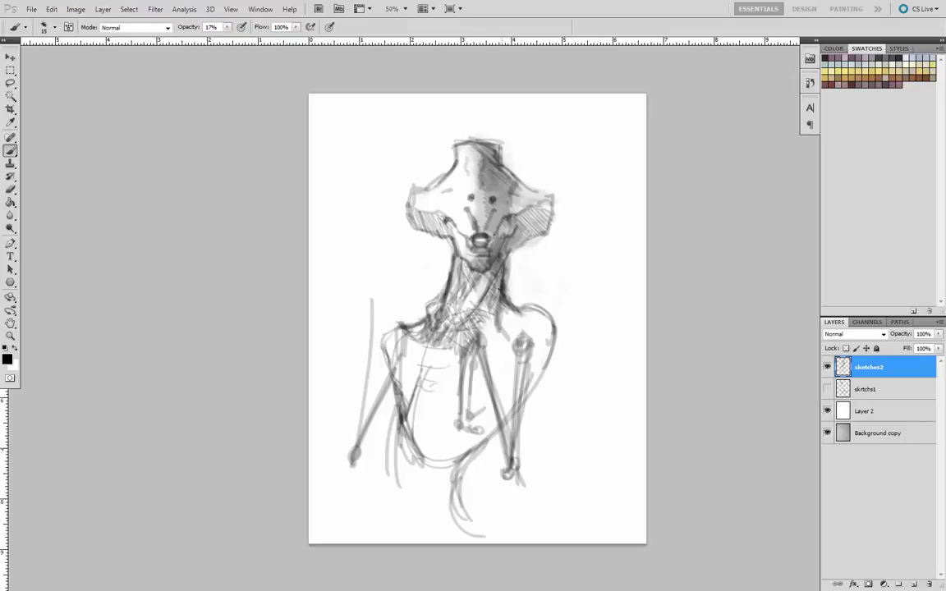
mouse_move(493, 284)
mouse_down()
mouse_move(486, 310)
mouse_move(476, 295)
mouse_move(453, 335)
mouse_up()
Try broad grey shading along the shoulder, torso side and waist with the brush enlarged to size 70
key(])
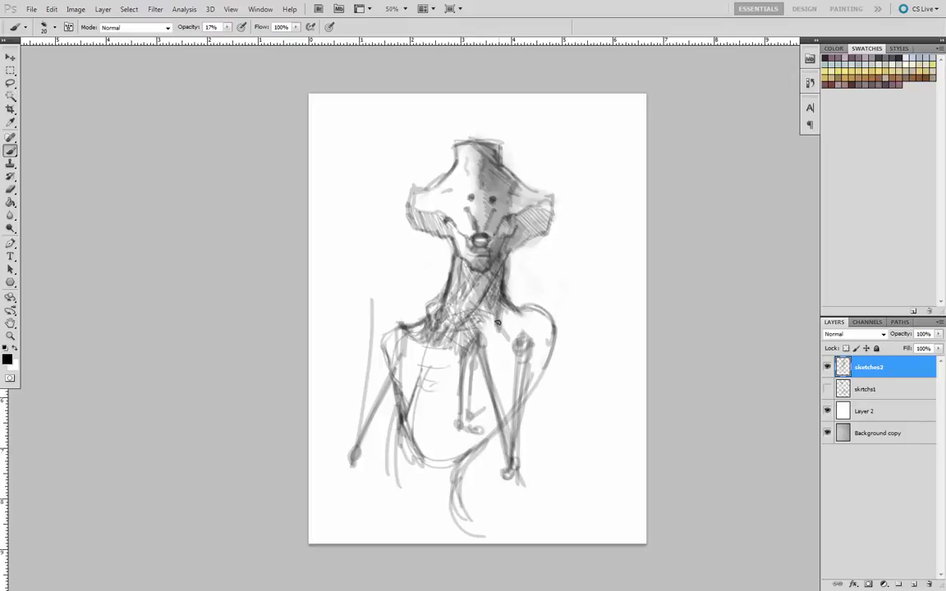
key(bracketright)
key(bracketright)
key(bracketright)
key(bracketright)
key(bracketright)
key(bracketright)
key(bracketright)
key(bracketright)
mouse_move(500, 310)
mouse_down()
mouse_move(543, 355)
mouse_move(456, 483)
mouse_move(495, 383)
mouse_move(435, 450)
mouse_up()
drag(456, 505, 423, 473)
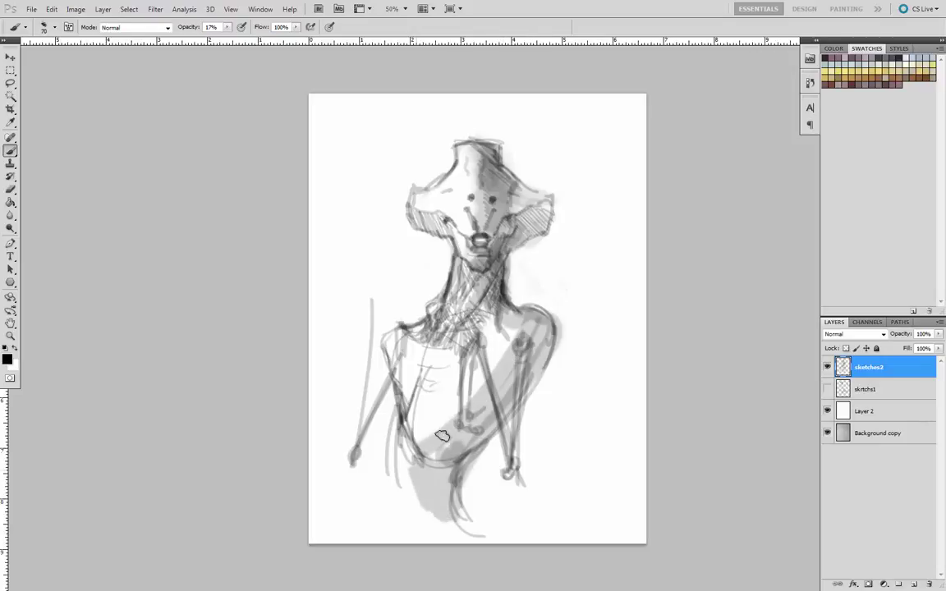
drag(513, 322, 432, 458)
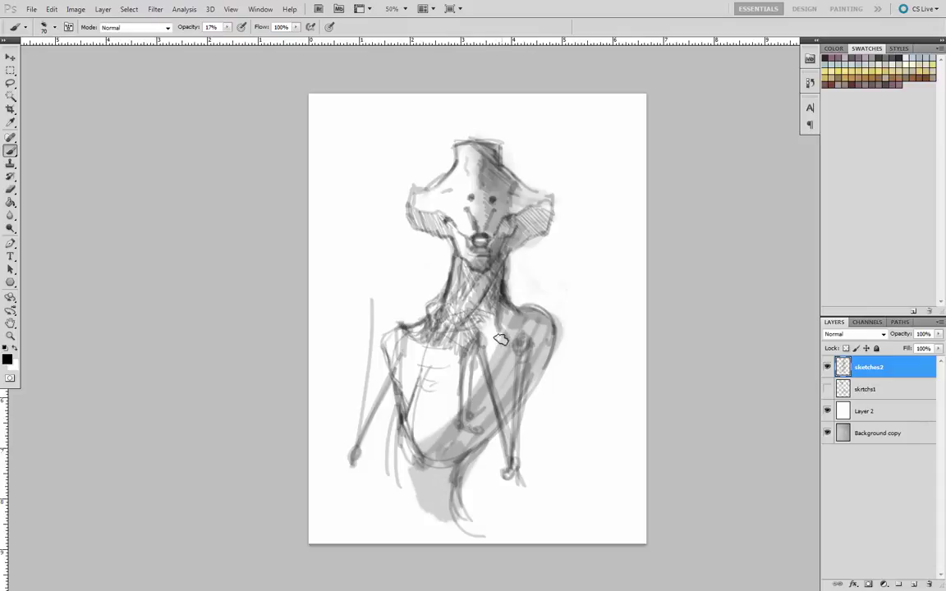
Try deepening the torso and waist shading with the brush enlarged up to size 200
key(bracketright)
key(bracketright)
key(bracketright)
key(bracketright)
key(bracketright)
key(bracketright)
key(bracketright)
mouse_move(532, 320)
mouse_down()
mouse_move(454, 446)
mouse_move(440, 515)
mouse_move(448, 524)
mouse_up()
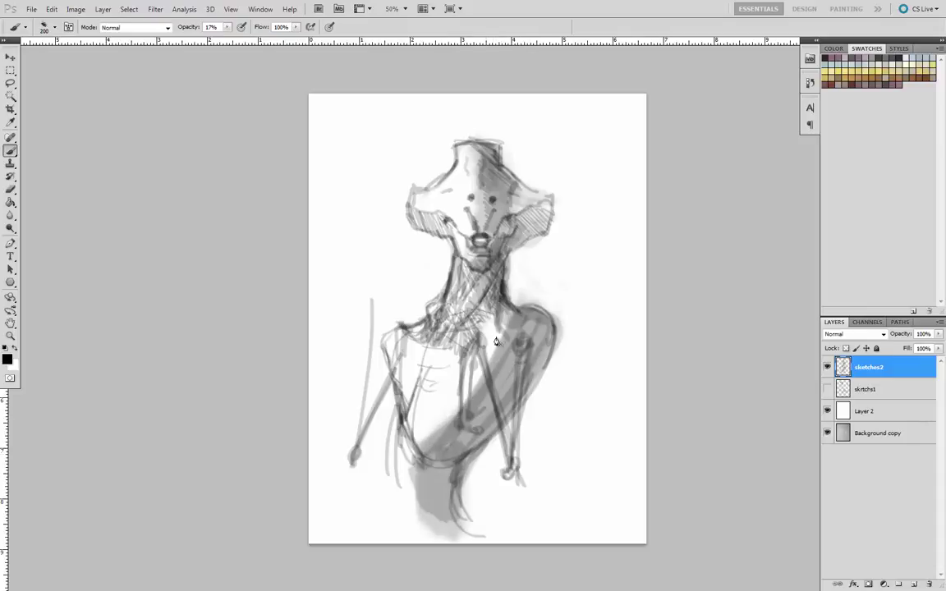
key(p)
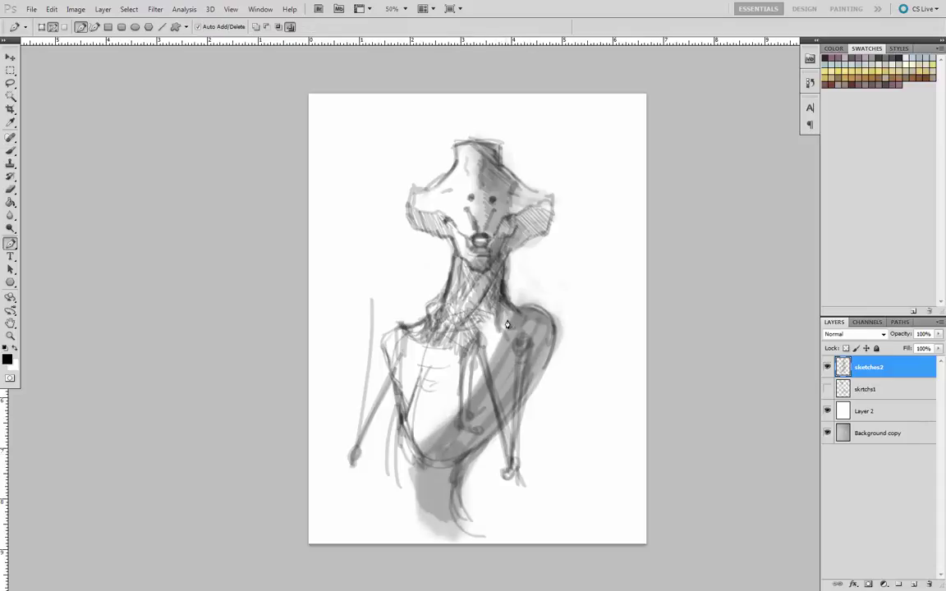
click(11, 153)
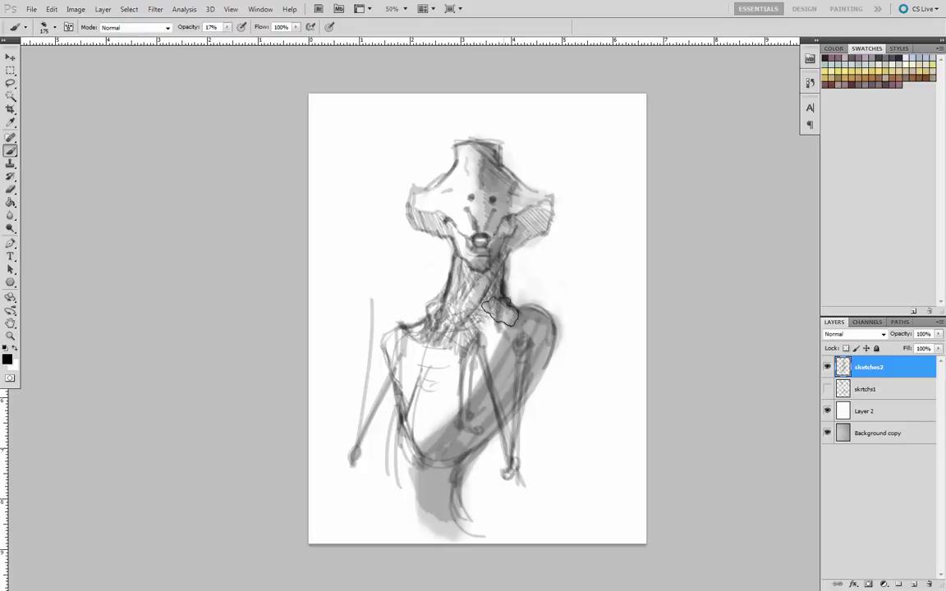
key(bracketleft)
key(bracketleft)
key(bracketleft)
key(bracketleft)
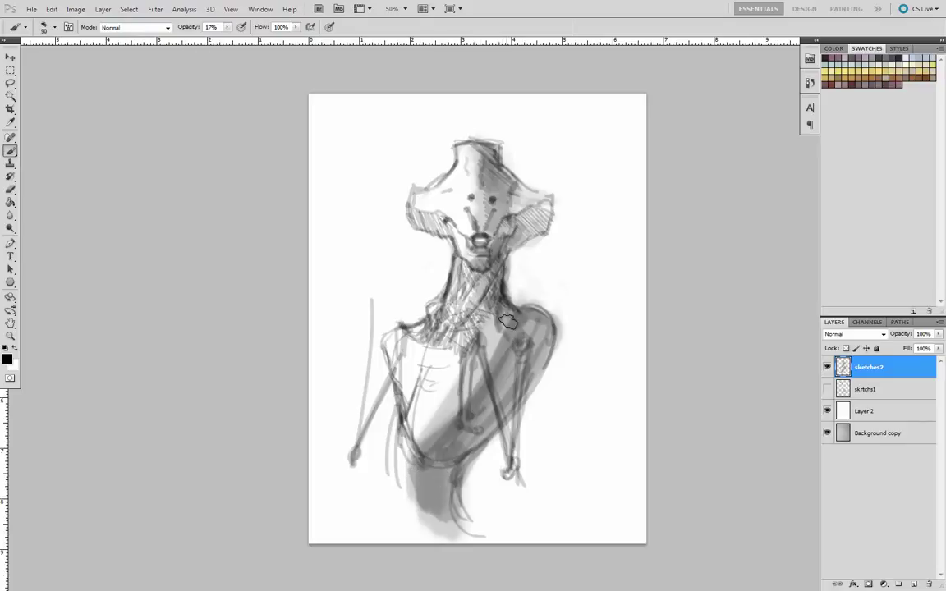
Undo all the broad grey shading on the torso and waist
key(bracketright)
key(bracketright)
key(ctrl+alt+z)
key(ctrl+alt+z)
key(ctrl+alt+z)
key(ctrl+alt+z)
key(ctrl+alt+z)
key(ctrl+alt+z)
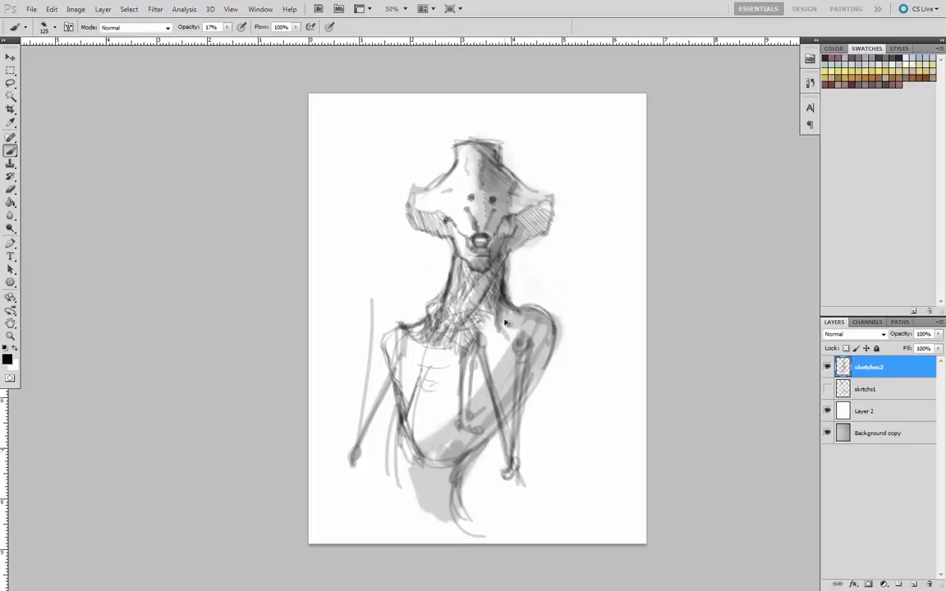
key(ctrl+alt+z)
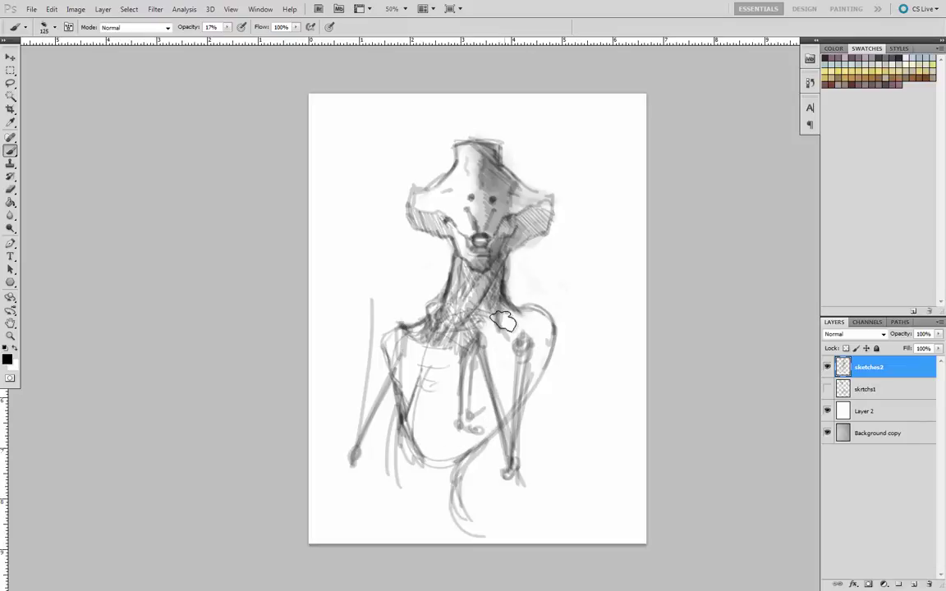
Erase the thin arm outside the torso, the stray shoulder lines and the outer neck edge with the eraser at size 45
key(bracketleft)
key(bracketleft)
key(bracketleft)
click(10, 188)
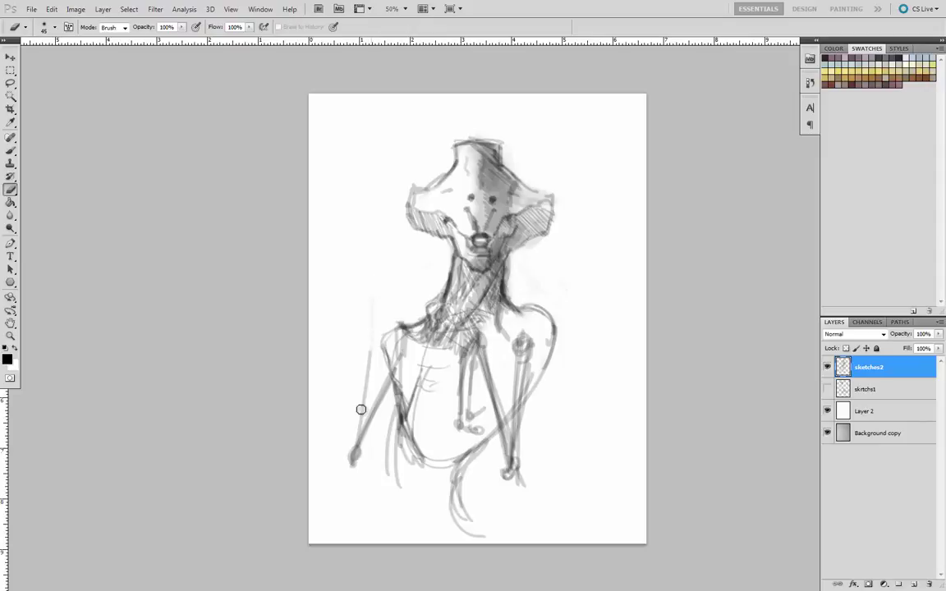
mouse_move(361, 409)
mouse_down()
mouse_move(362, 379)
mouse_move(357, 479)
mouse_move(359, 406)
mouse_move(367, 390)
mouse_move(384, 409)
mouse_move(384, 377)
mouse_move(390, 390)
mouse_move(410, 376)
mouse_move(406, 386)
mouse_move(390, 339)
mouse_move(441, 283)
mouse_move(408, 302)
mouse_up()
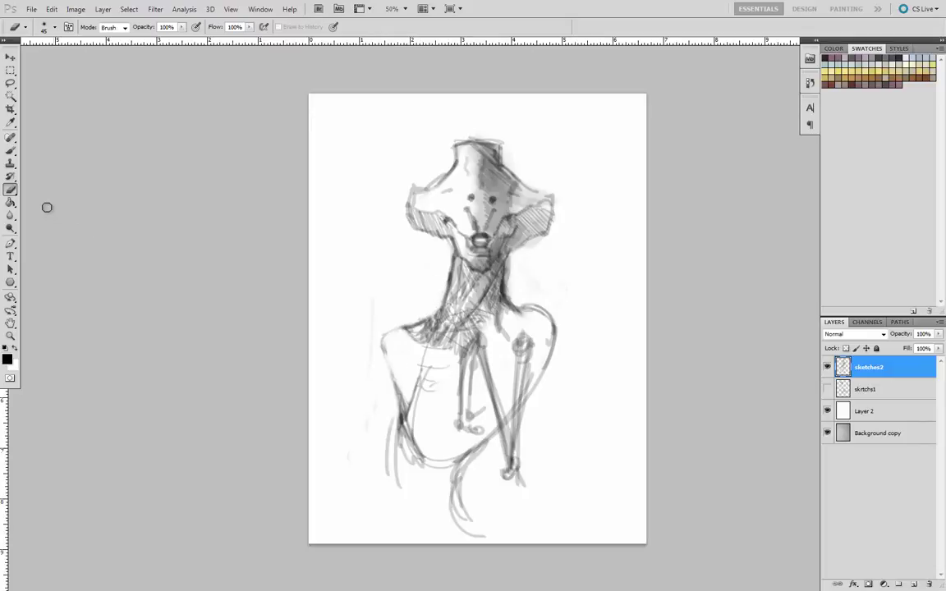
drag(444, 264, 438, 312)
Redraw the narrowed neck edge, and darken the base of the neck and adjoining shoulder line with the brush at size 25
click(11, 151)
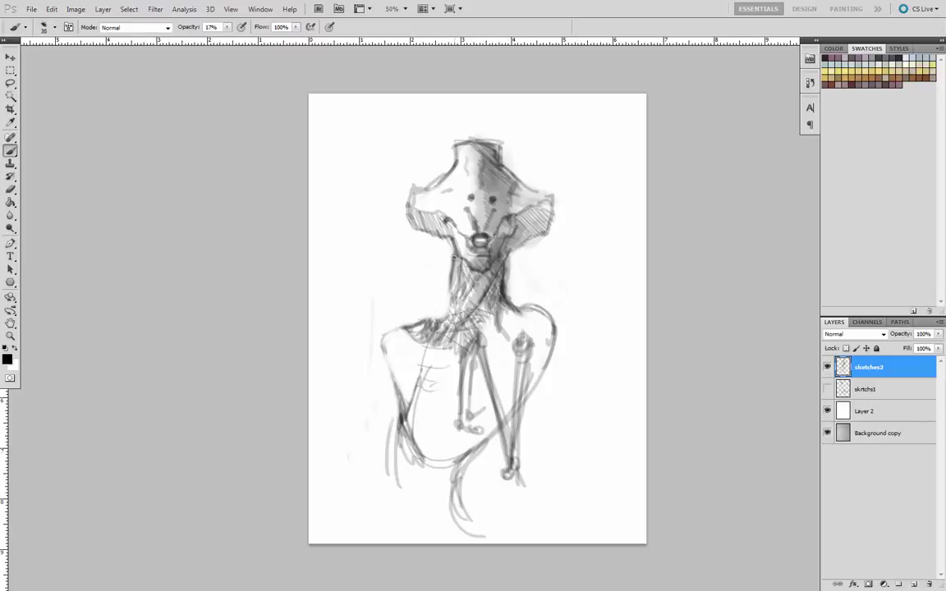
drag(457, 262, 445, 320)
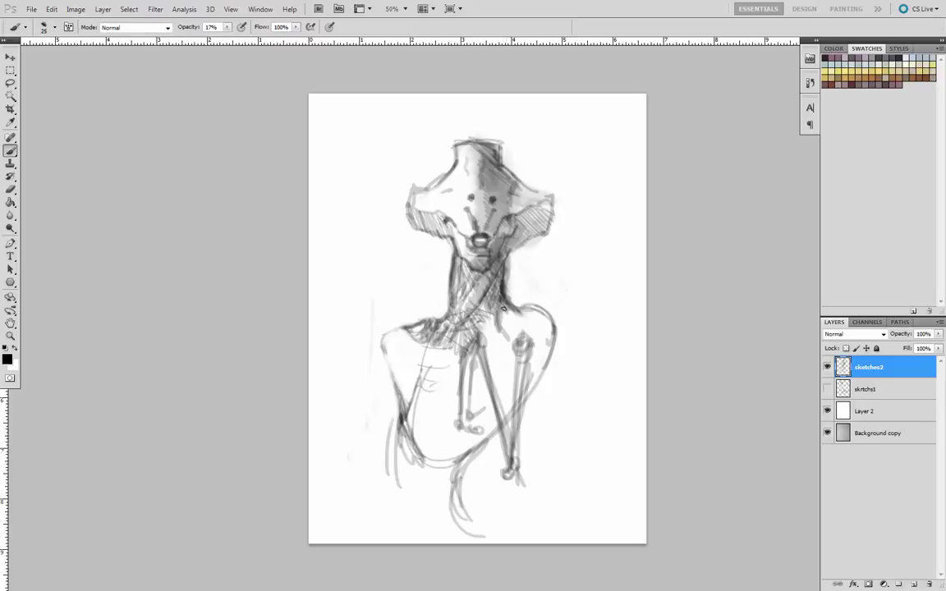
drag(509, 312, 500, 317)
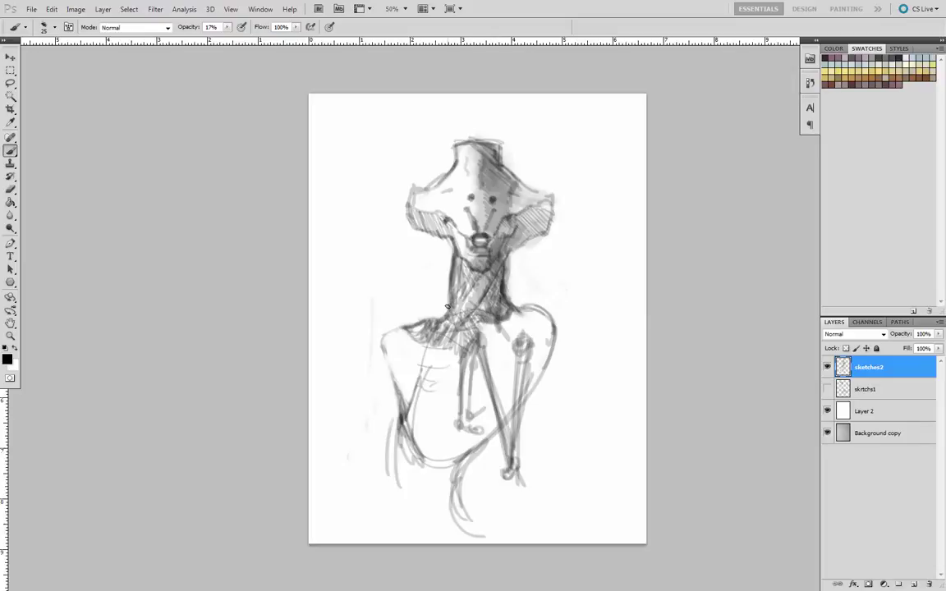
mouse_move(450, 293)
mouse_down()
mouse_move(432, 314)
mouse_move(447, 303)
mouse_move(443, 311)
mouse_move(411, 322)
mouse_move(442, 309)
mouse_move(419, 311)
mouse_move(408, 323)
mouse_move(435, 311)
mouse_move(397, 330)
mouse_move(448, 317)
mouse_up()
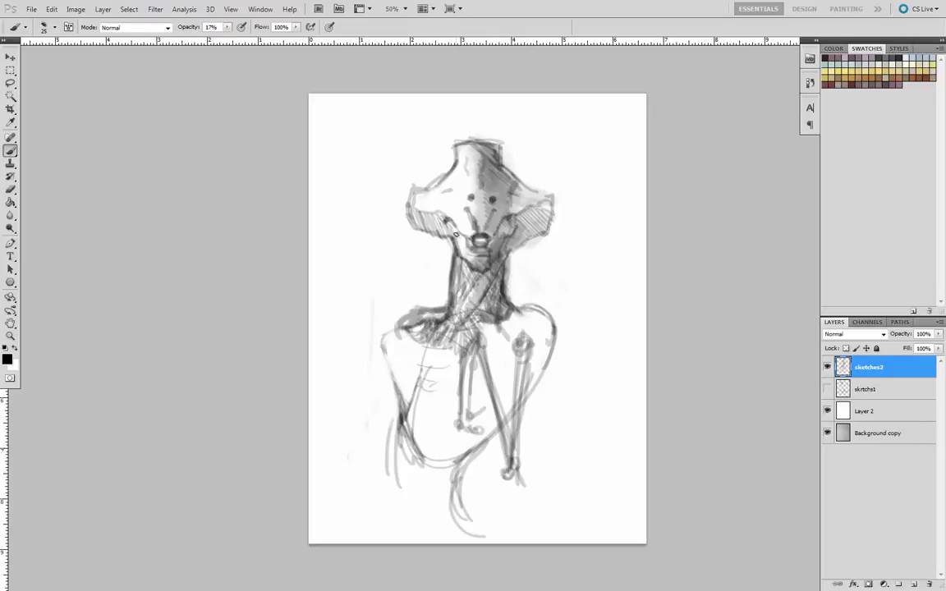
Strengthen the outlines of the head's flat top, side flaps and neck edge with the brush at size 25
drag(427, 229, 451, 235)
mouse_move(554, 197)
mouse_down()
mouse_move(513, 176)
mouse_move(440, 197)
mouse_move(462, 165)
mouse_move(523, 193)
mouse_move(513, 172)
mouse_move(534, 189)
mouse_move(502, 153)
mouse_move(504, 165)
mouse_move(506, 141)
mouse_move(507, 150)
mouse_move(491, 142)
mouse_move(446, 148)
mouse_move(457, 147)
mouse_move(452, 174)
mouse_move(409, 188)
mouse_move(408, 216)
mouse_move(448, 305)
mouse_up()
drag(448, 239, 450, 317)
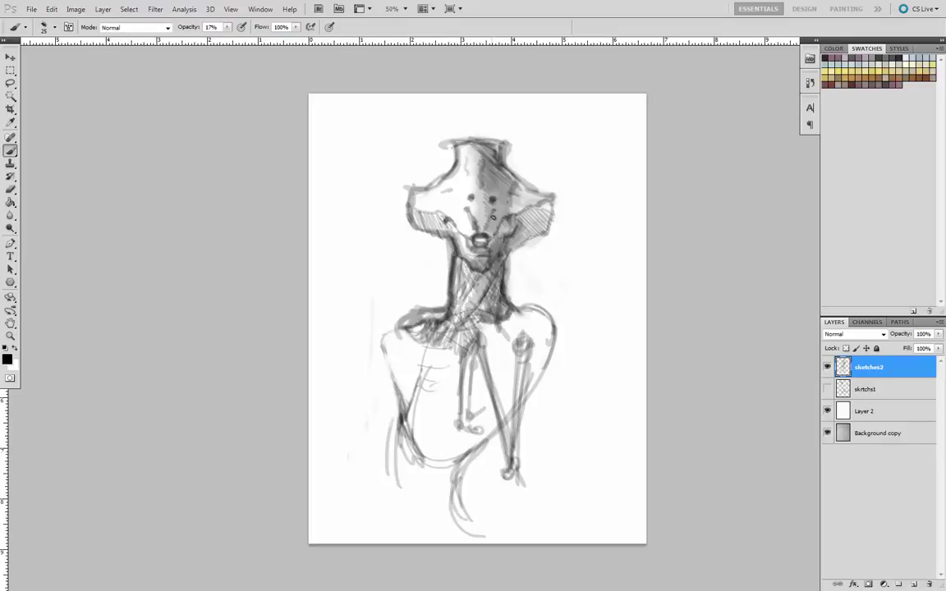
Shade the shadowed side flap, the area under the chin and the base of the neck with the brush at size 45
key(bracketright)
key(bracketright)
key(bracketright)
mouse_move(550, 210)
mouse_down()
mouse_move(484, 304)
mouse_move(510, 236)
mouse_move(515, 243)
mouse_move(481, 265)
mouse_up()
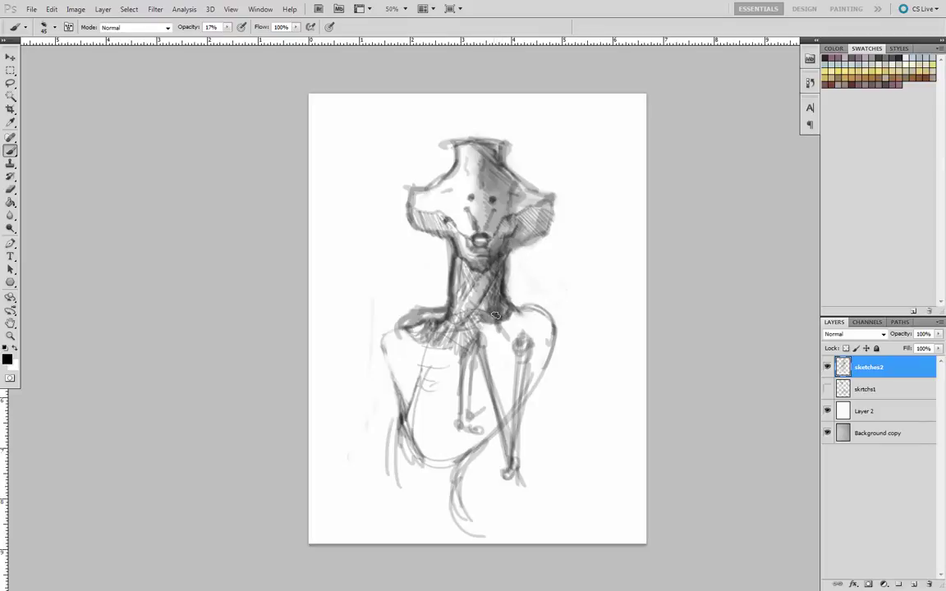
drag(474, 317, 468, 331)
drag(495, 275, 446, 344)
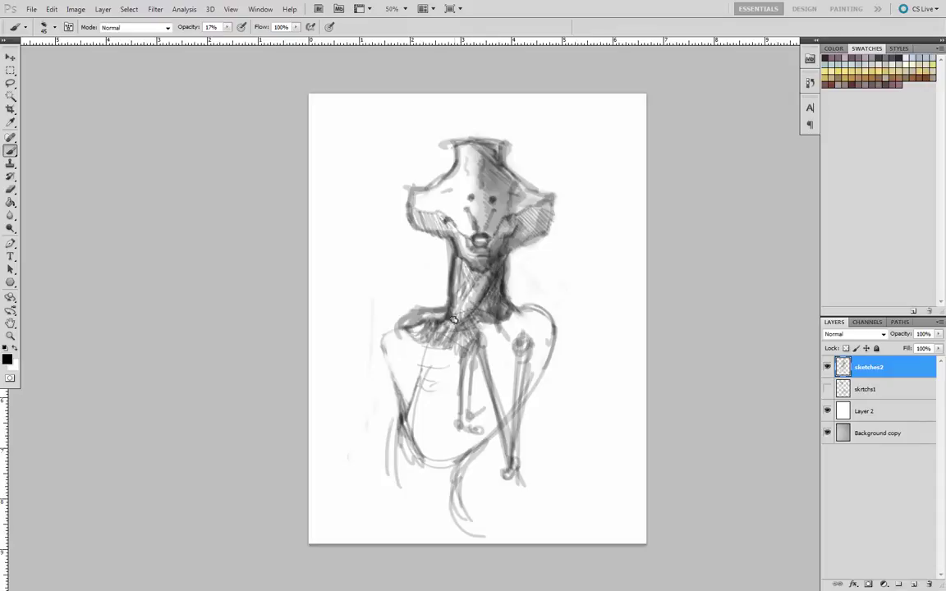
Darken the shoulder line and the torso's outer edge below it, enlarging the brush to size 50
mouse_move(461, 253)
mouse_down()
mouse_move(450, 317)
mouse_move(460, 317)
mouse_move(435, 336)
mouse_move(435, 311)
mouse_move(397, 336)
mouse_move(417, 317)
mouse_move(384, 331)
mouse_move(397, 393)
mouse_up()
key(bracketright)
drag(420, 314, 408, 423)
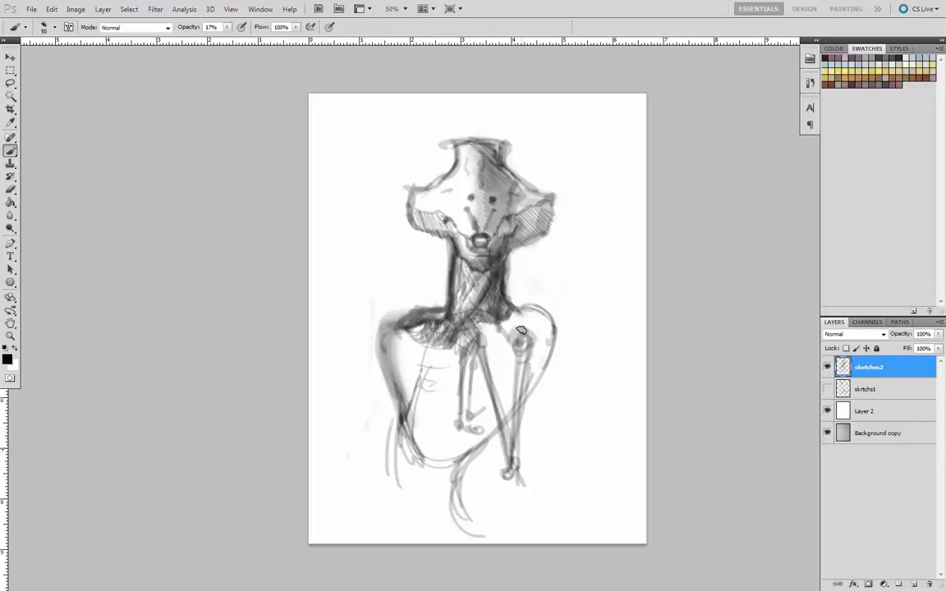
Thicken and darken the long jointed arm's upper and lower segments and its elbow with the brush at size 45
key(bracketleft)
drag(529, 320, 503, 377)
key(bracketright)
key(bracketright)
mouse_move(526, 331)
mouse_down()
mouse_move(514, 460)
mouse_move(502, 475)
mouse_up()
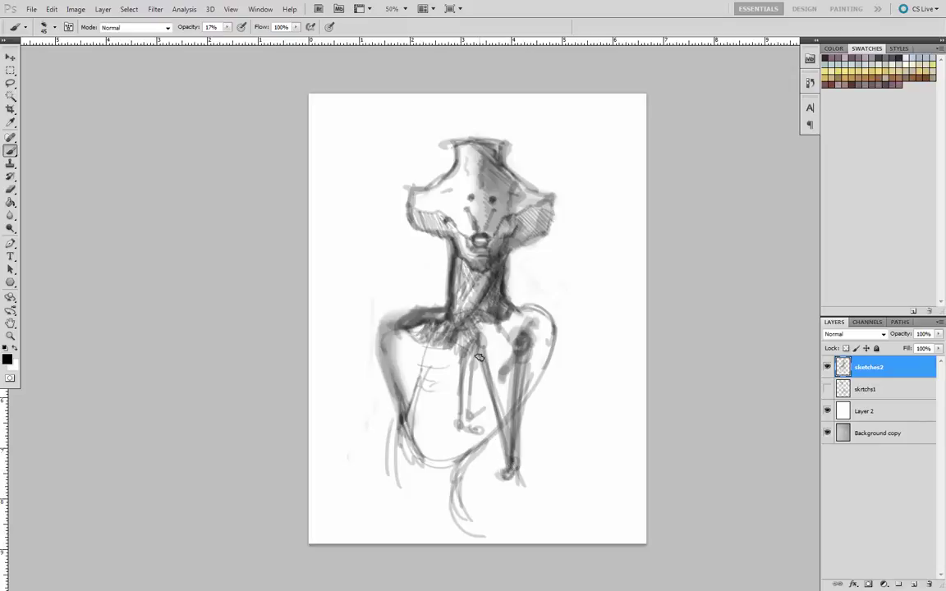
drag(480, 338, 509, 460)
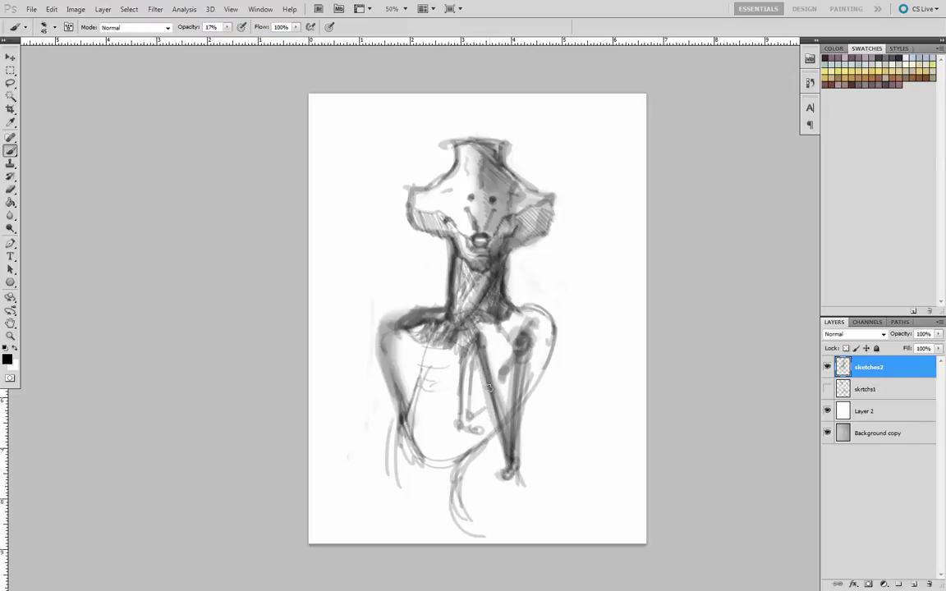
Shade the short inner arm down to its hand with the brush at size 40
key(bracketleft)
drag(472, 372, 460, 425)
drag(458, 352, 460, 424)
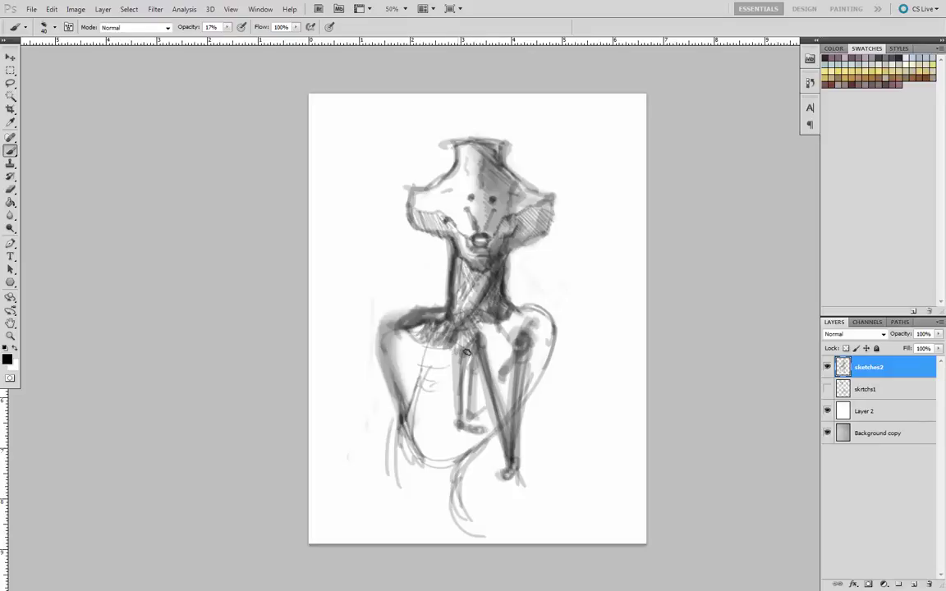
Lay grey shading along the torso's shadow side and tail at brush size 80, and reinforce the side flap's edge at size 25
key(bracketright)
key(bracketright)
key(bracketright)
key(bracketright)
key(bracketright)
drag(548, 326, 534, 366)
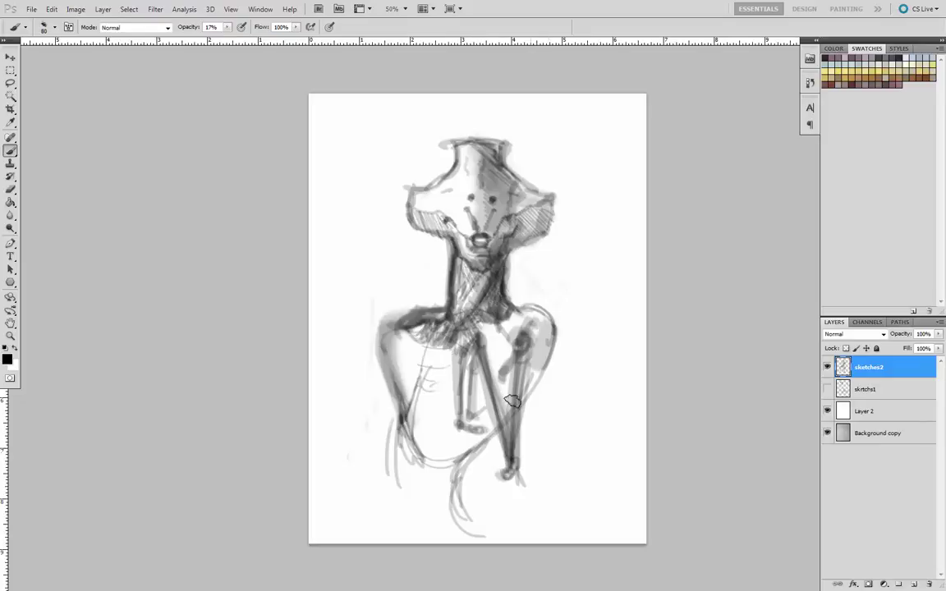
mouse_move(512, 401)
mouse_down()
mouse_move(460, 461)
mouse_move(458, 503)
mouse_up()
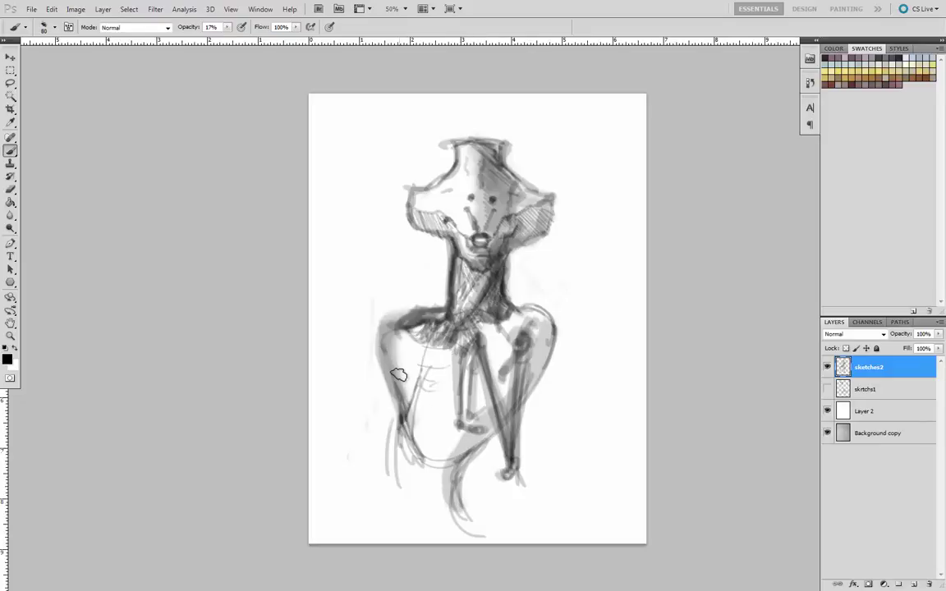
drag(398, 375, 384, 333)
drag(546, 235, 551, 199)
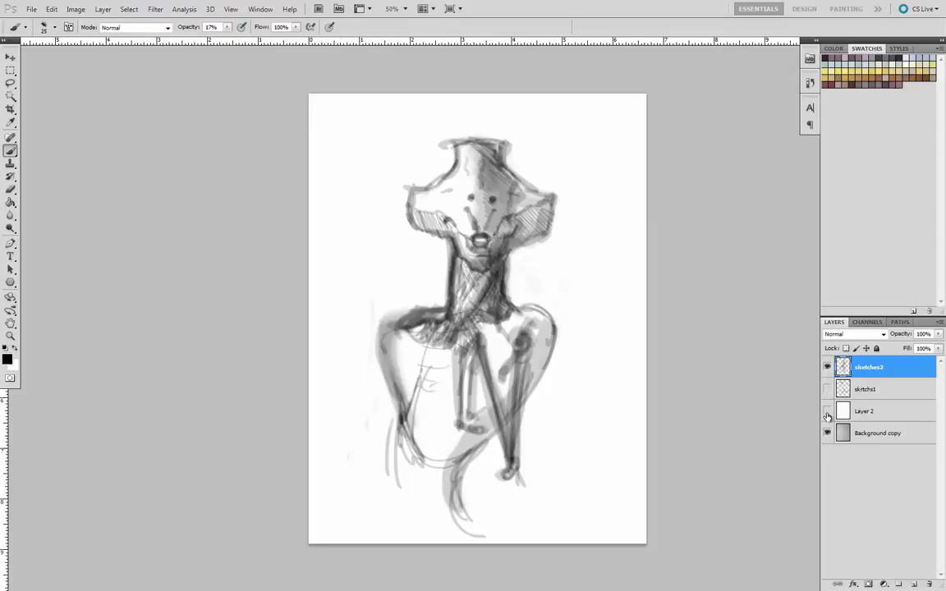
Preview the figure over the textured background without Layer 2, and view the skrtchs1 sketches in place of sketches2
click(827, 412)
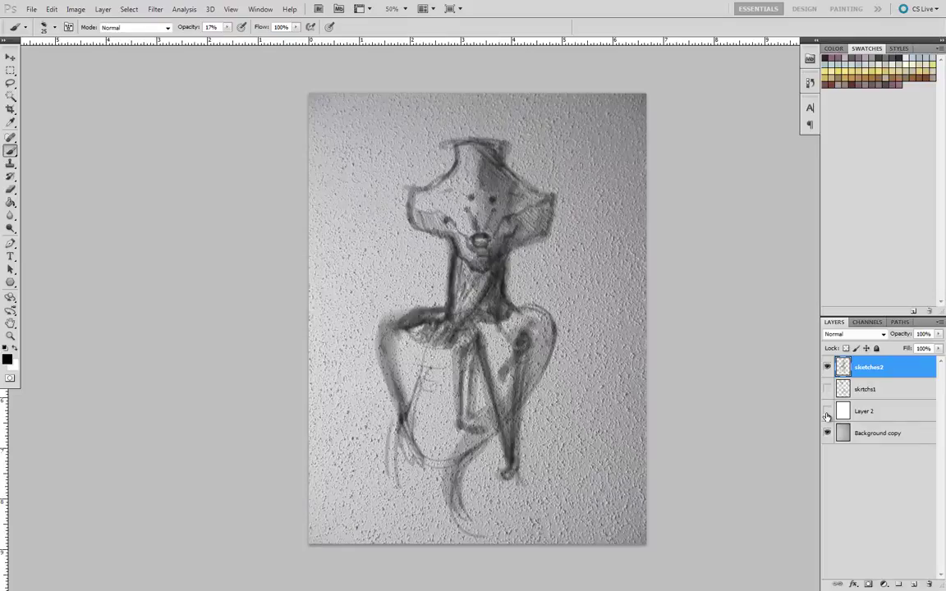
click(827, 412)
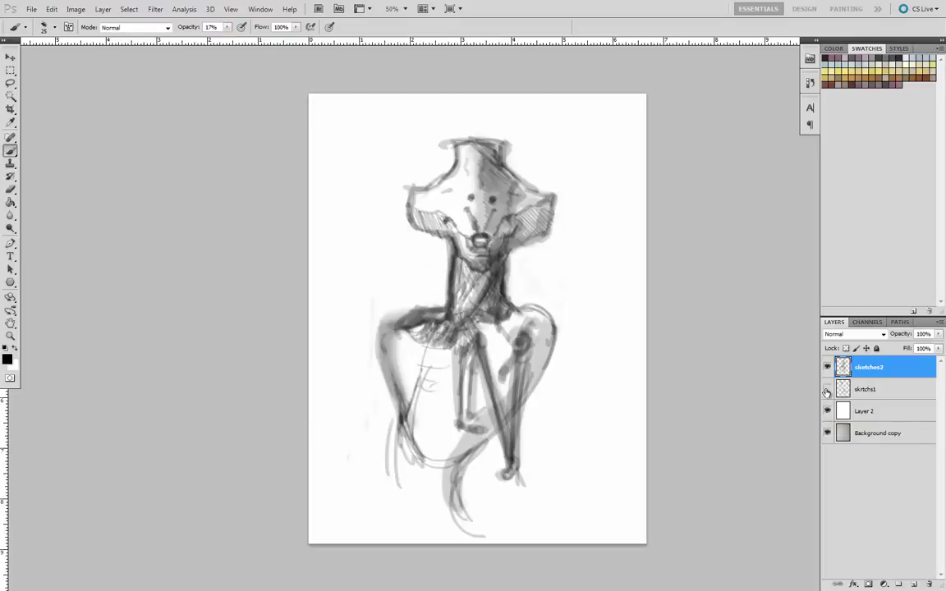
click(828, 367)
click(827, 389)
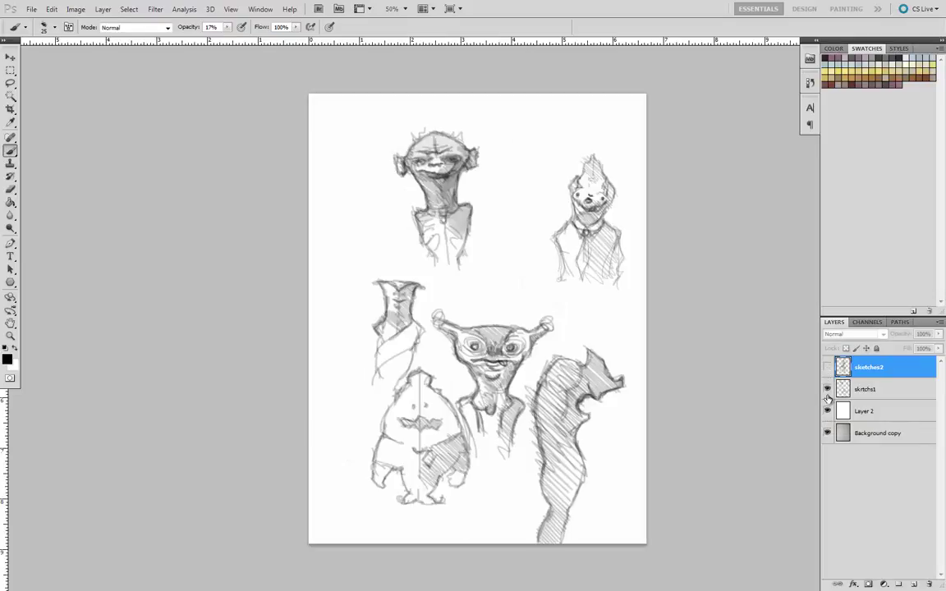
click(827, 389)
click(828, 367)
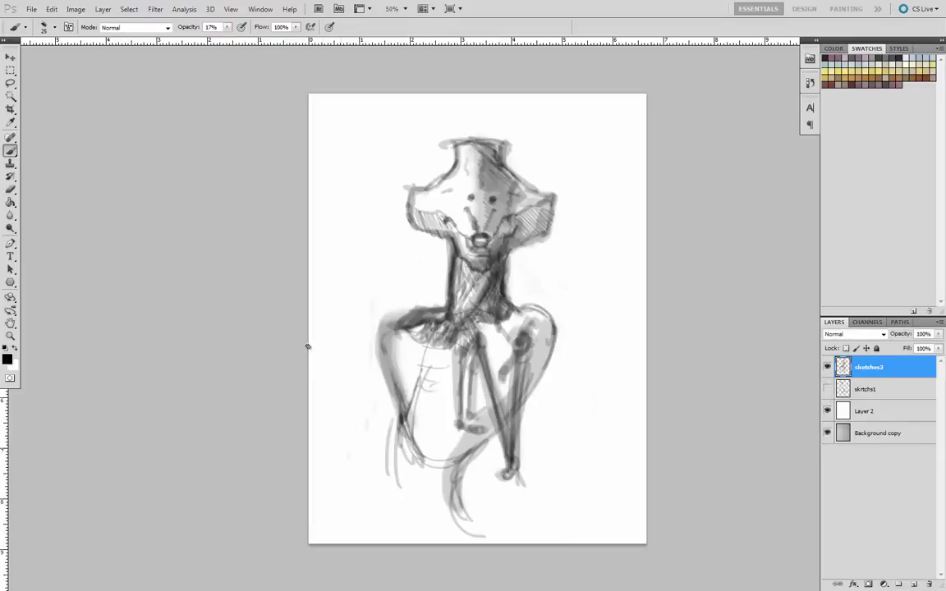
Add long loose lines from the lower torso to the canvas edge with the brush at size 20, and darken the short inner arm
drag(253, 396, 262, 368)
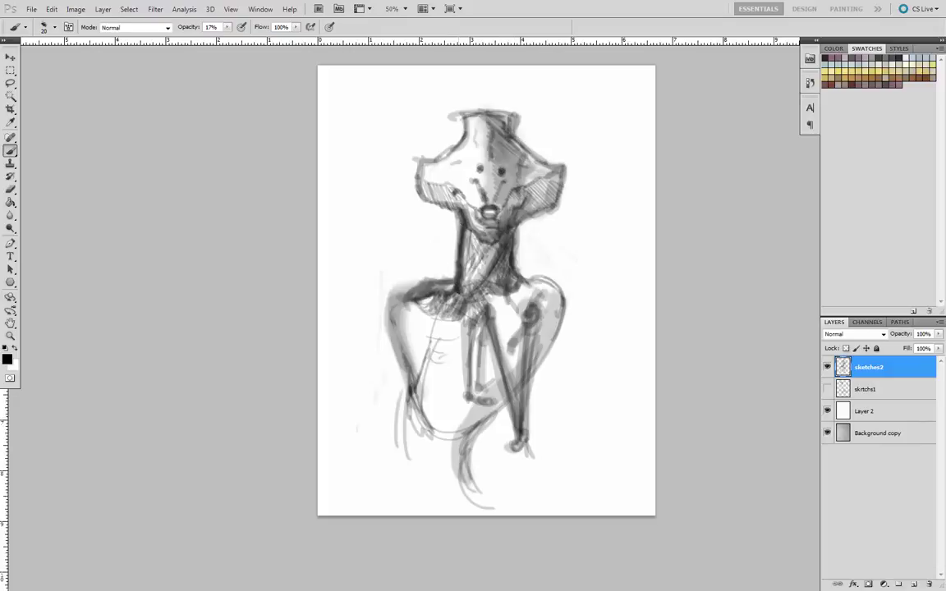
mouse_move(417, 289)
mouse_down()
mouse_move(396, 302)
mouse_move(421, 406)
mouse_move(428, 519)
mouse_up()
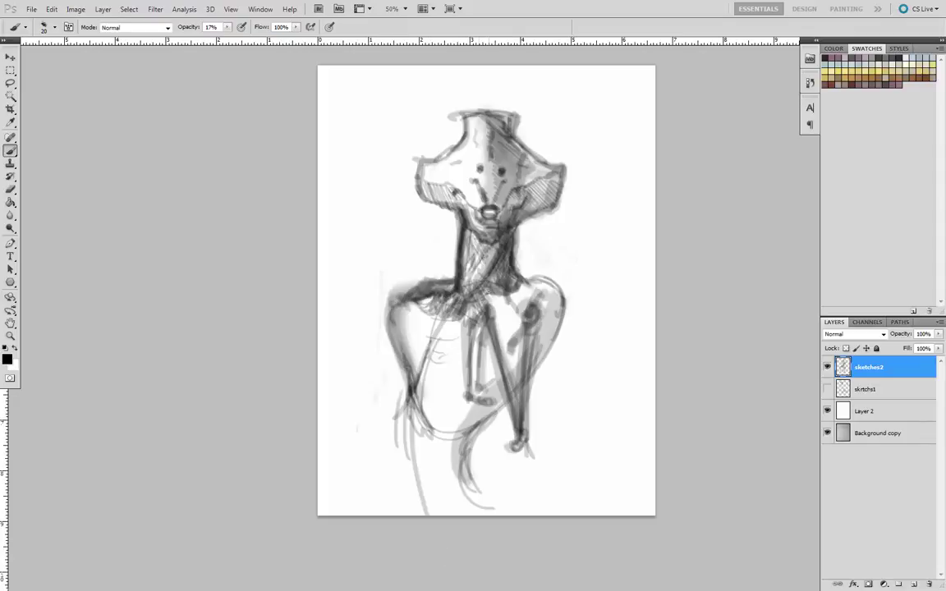
mouse_move(481, 316)
mouse_down()
mouse_move(471, 330)
mouse_move(481, 342)
mouse_up()
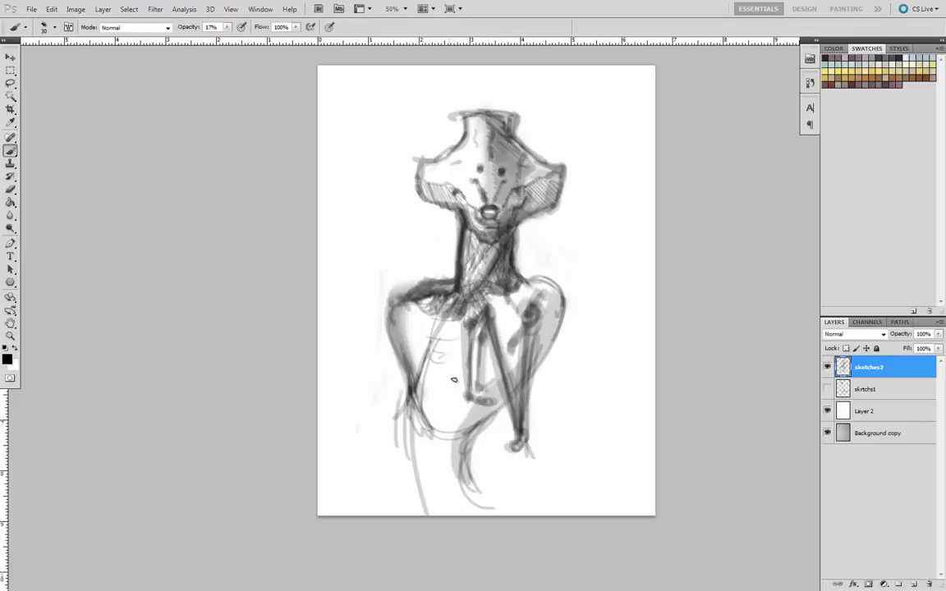